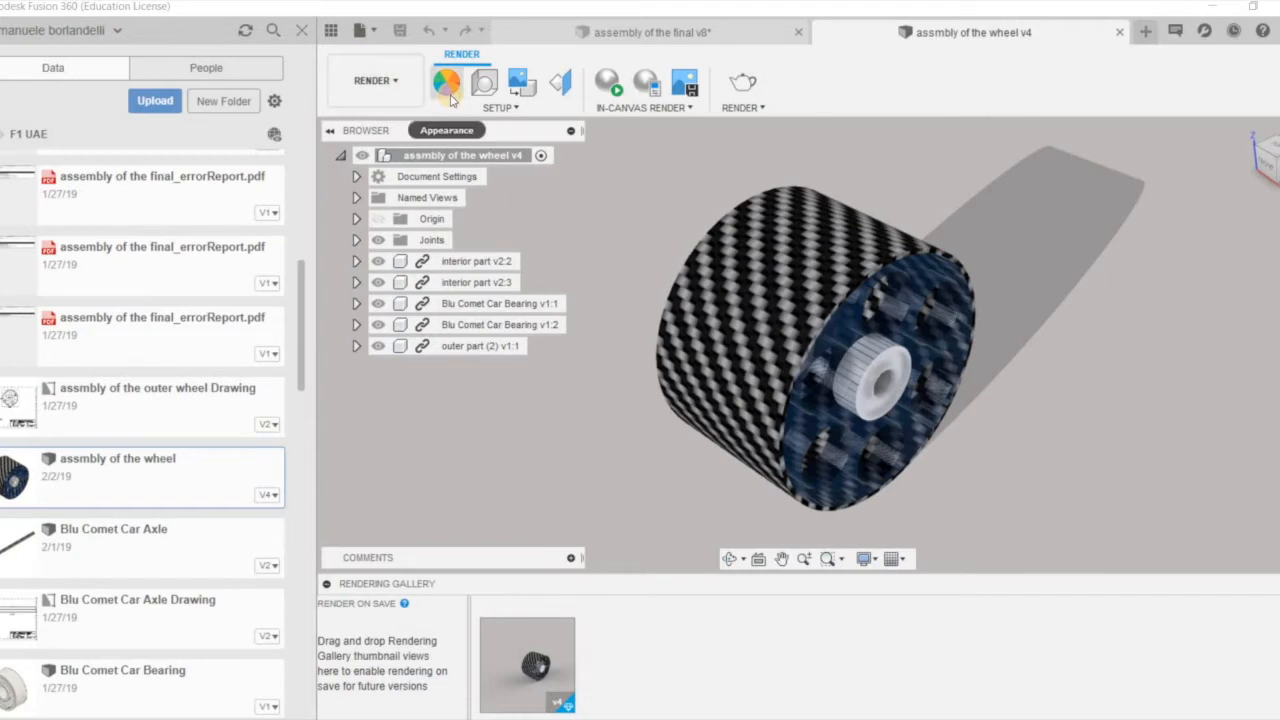
# Step: Open the appearance settings, then try to apply the Default appearance to the hub bearing and the blue one to the outer part
pyautogui.click(448, 88)
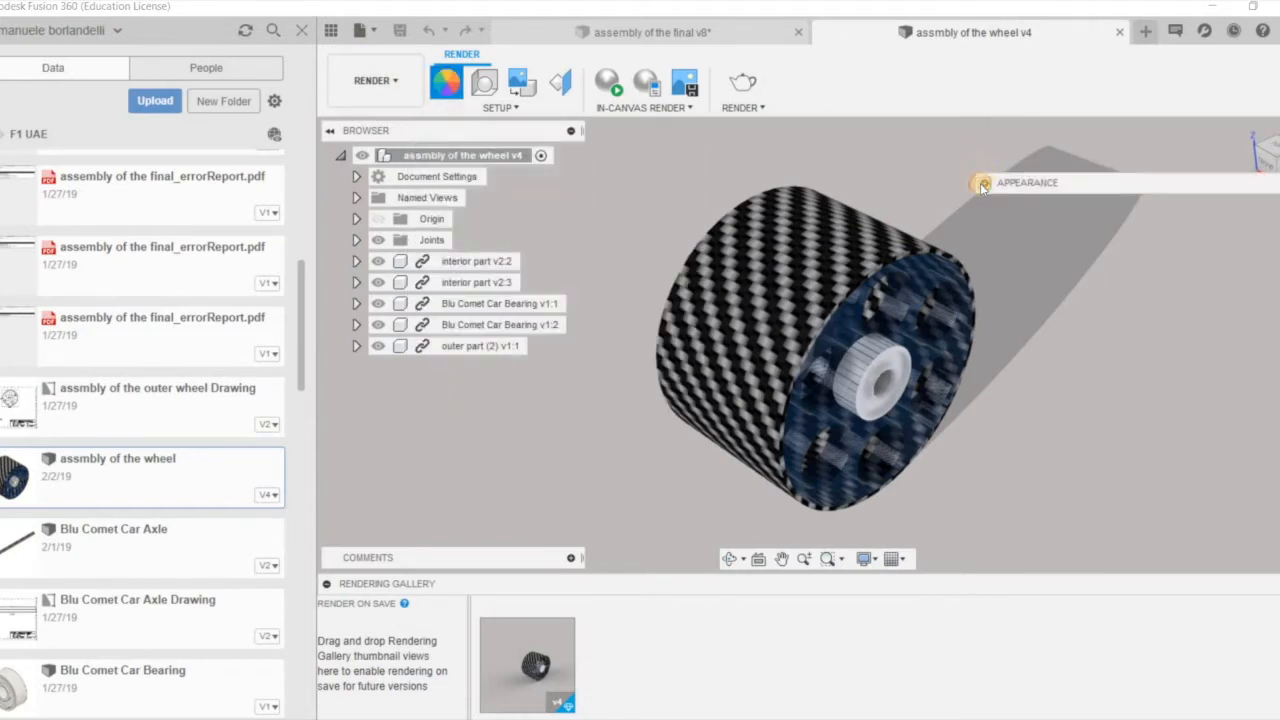
pyautogui.click(983, 185)
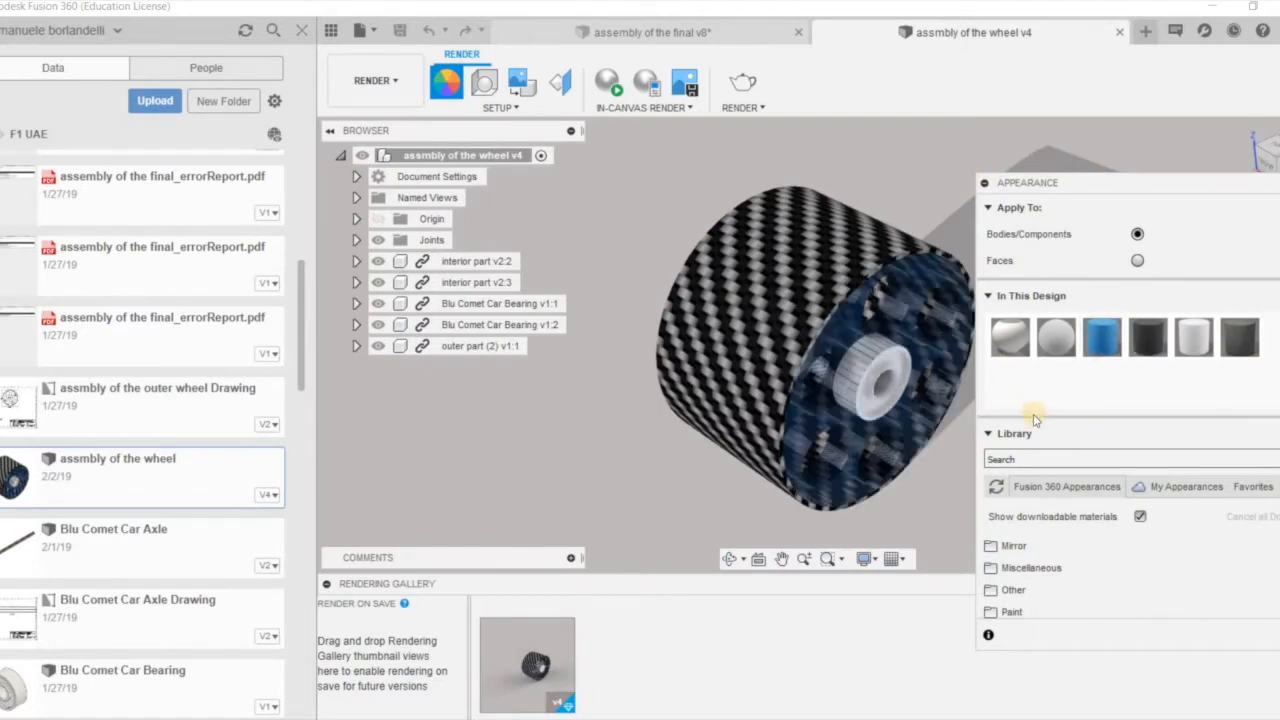
pyautogui.click(887, 390)
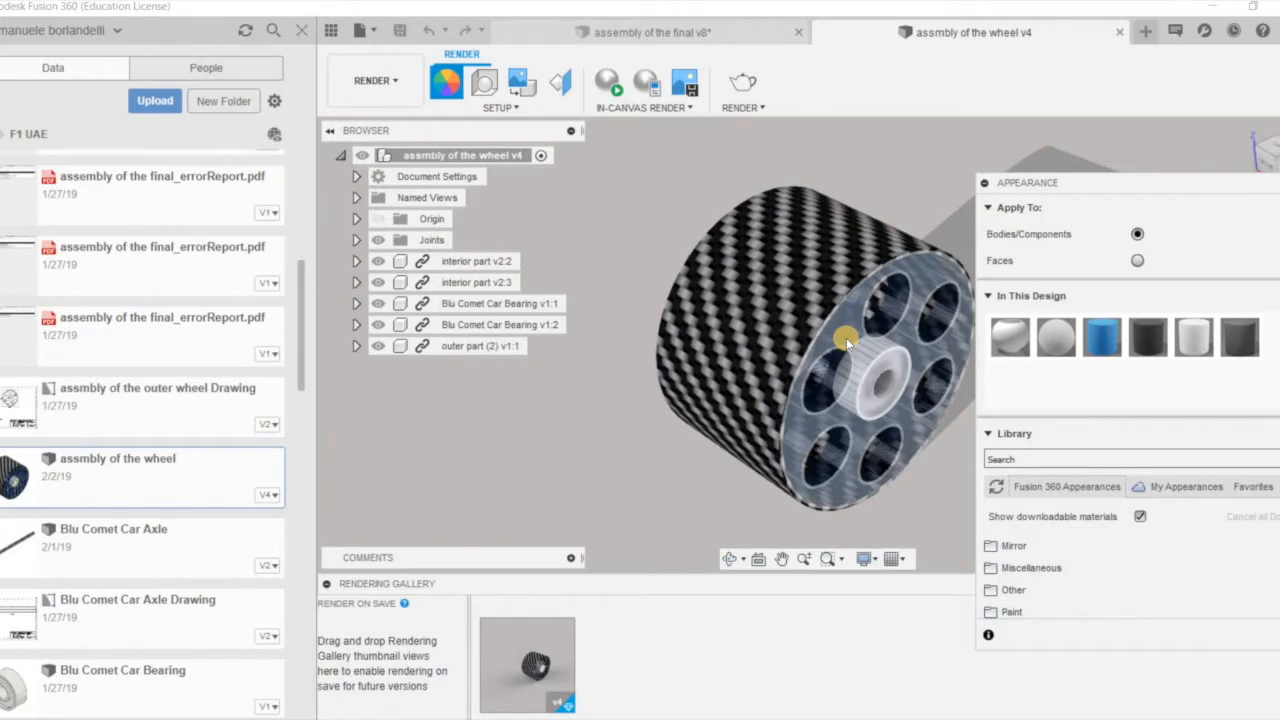
pyautogui.moveTo(1064, 340); pyautogui.dragTo(878, 390)
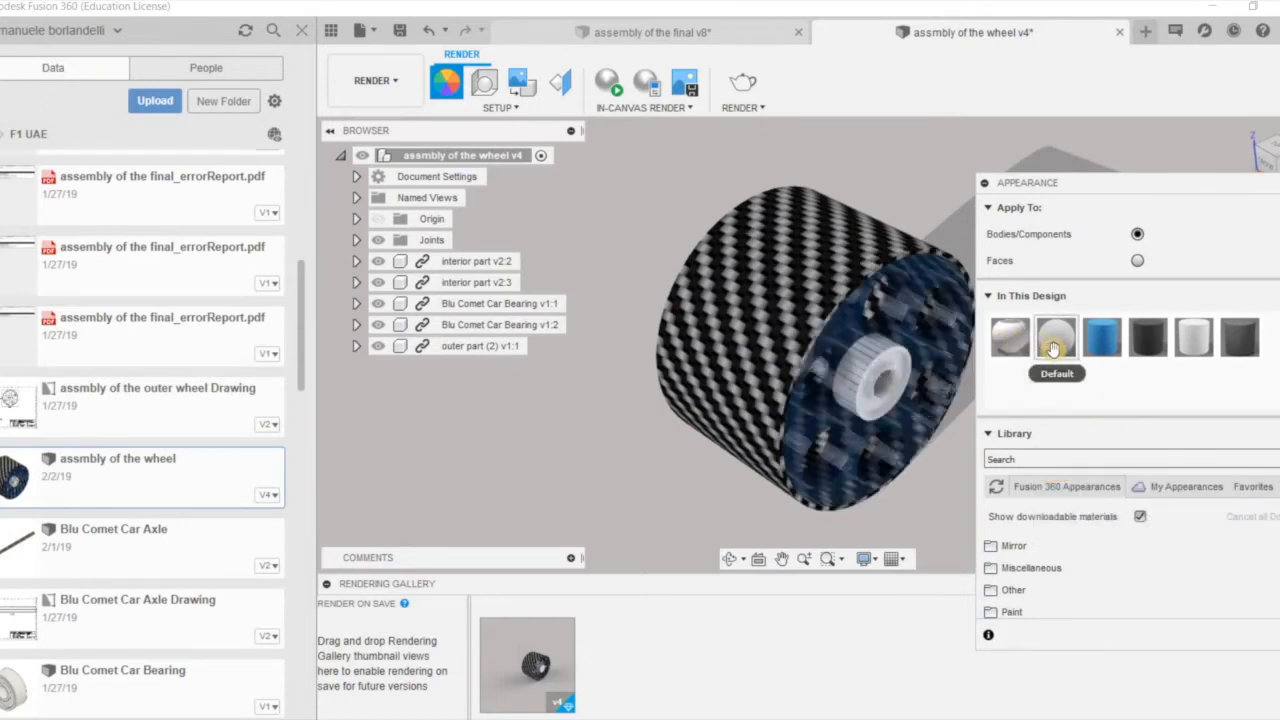
pyautogui.moveTo(1118, 337); pyautogui.dragTo(772, 290)
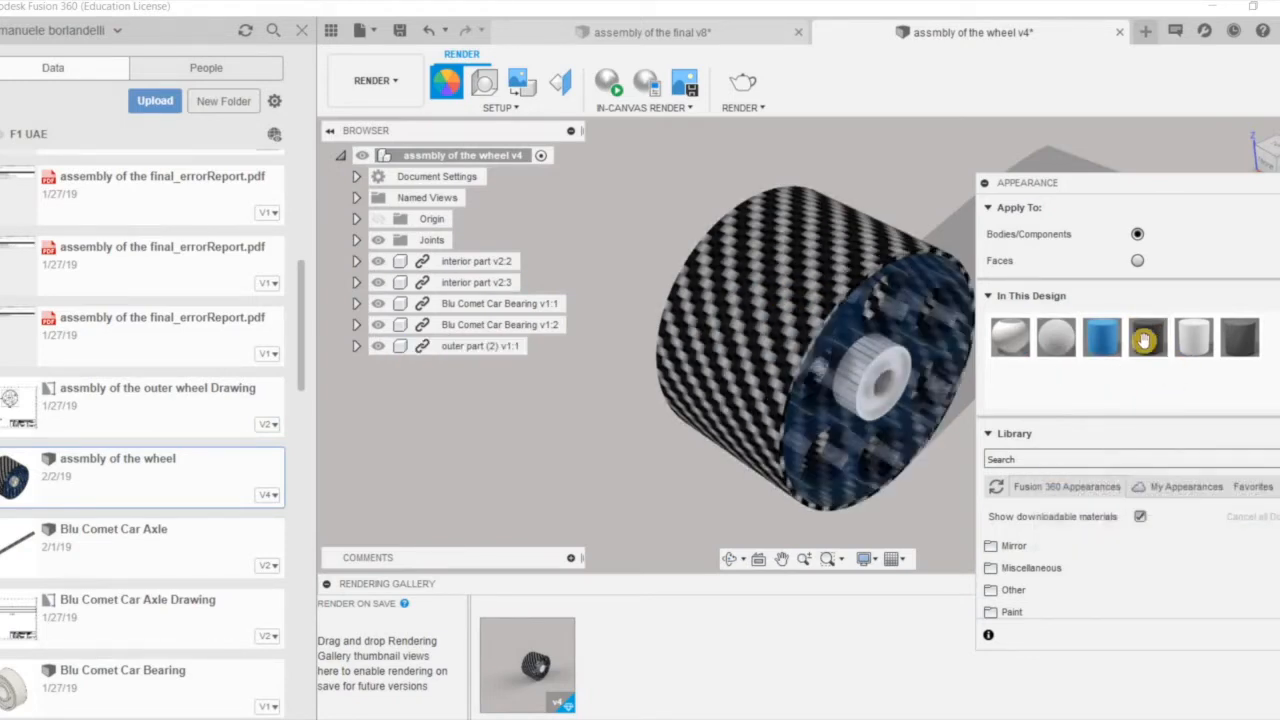
# Step: Open the Carbon Fiber appearance in the advanced material editor and set its color to yellow, RGB 255 255 0
pyautogui.rightClick(1158, 341)
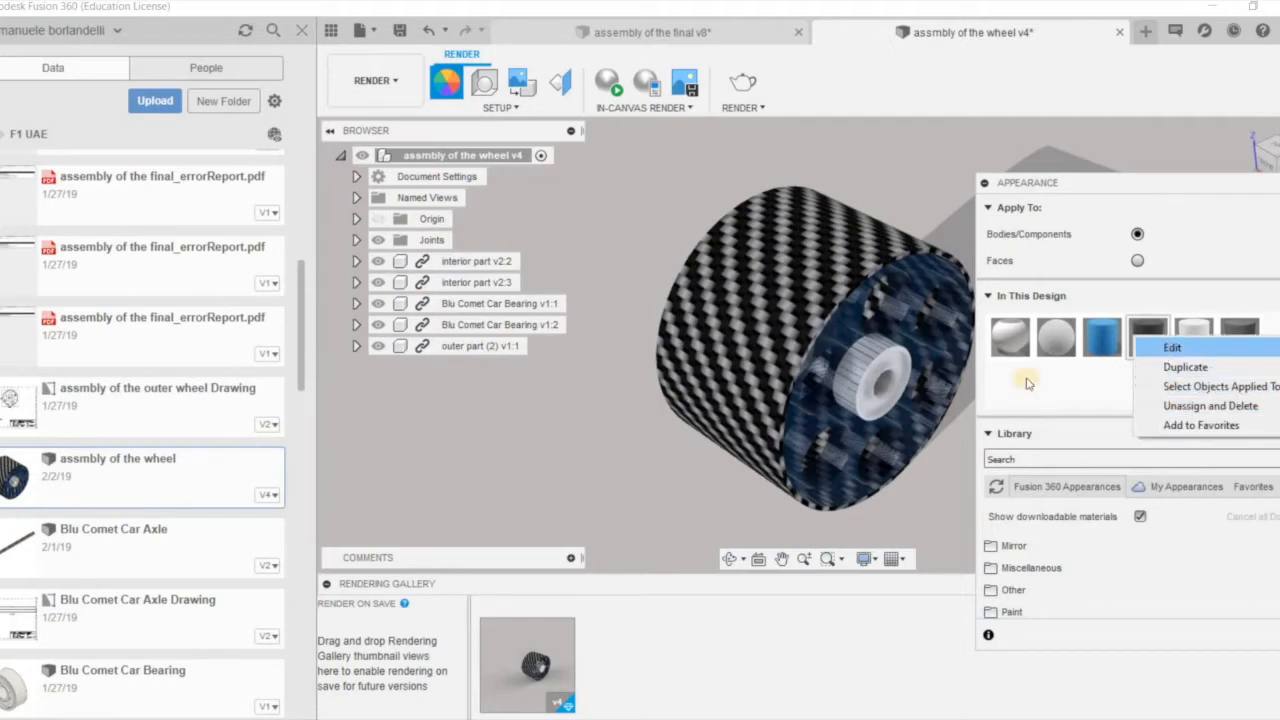
pyautogui.click(1168, 348)
pyautogui.click(864, 508)
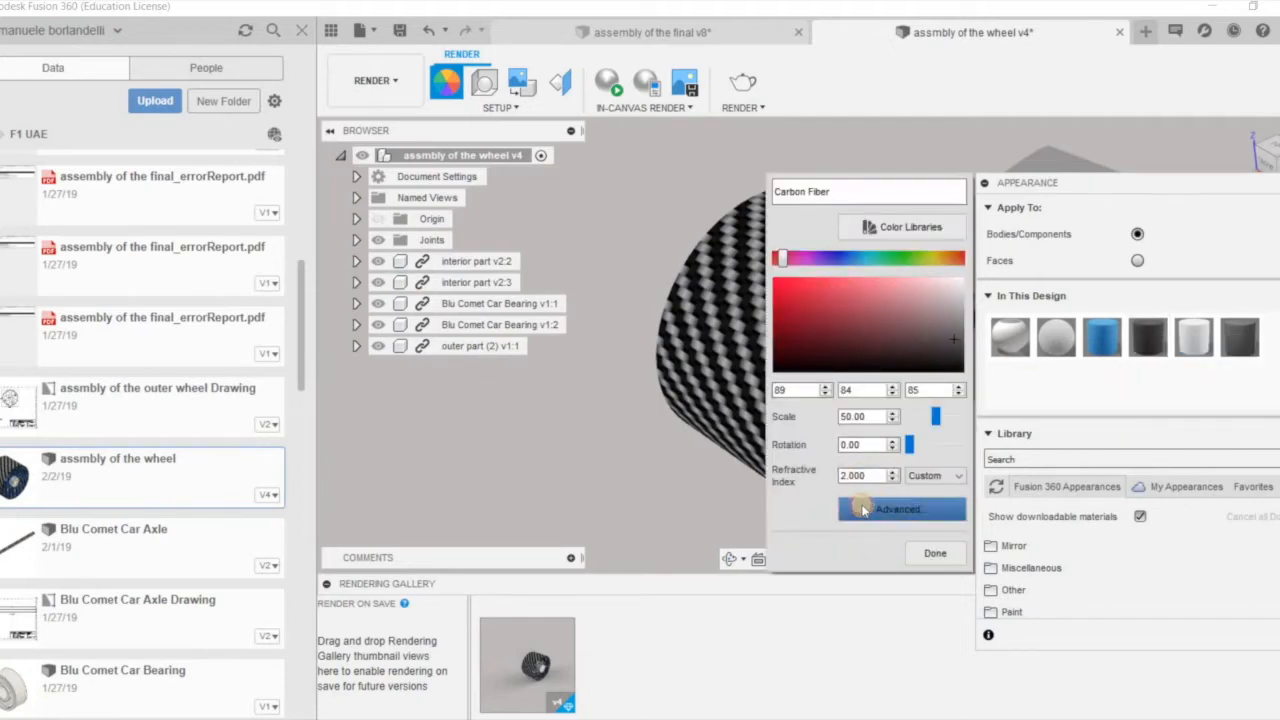
pyautogui.moveTo(721, 188); pyautogui.dragTo(415, 222)
pyautogui.moveTo(473, 292); pyautogui.dragTo(477, 278)
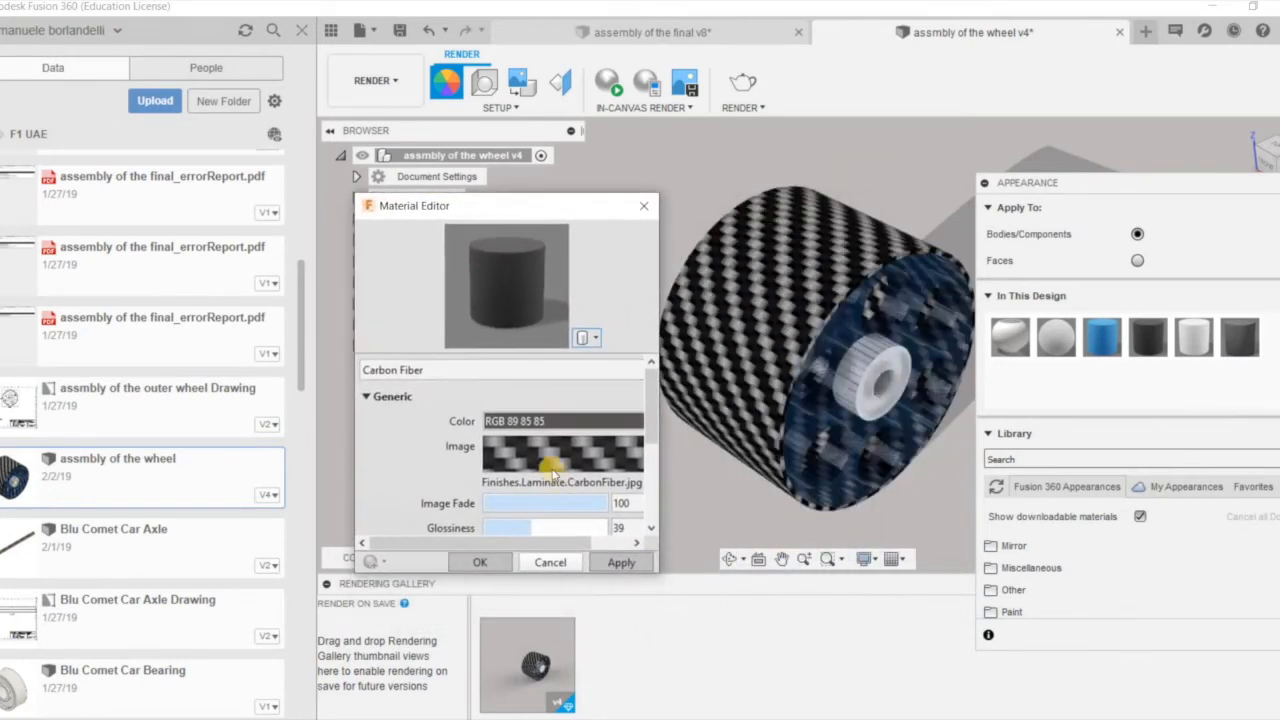
pyautogui.click(503, 421)
pyautogui.click(507, 423)
pyautogui.click(471, 324)
pyautogui.click(605, 549)
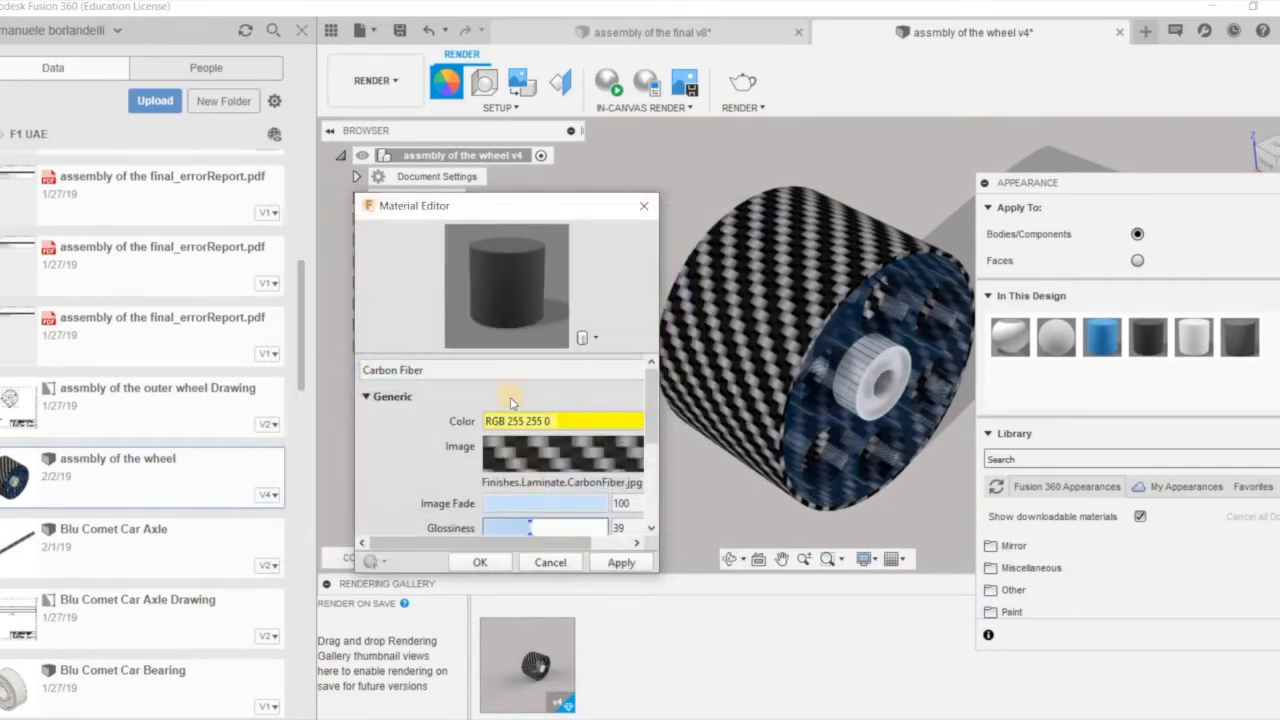
# Step: Set the Carbon Fiber material's Image Fade to 48 and its Glossiness to 75
pyautogui.scroll(-3, 522, 443)
pyautogui.scroll(3, 522, 443)
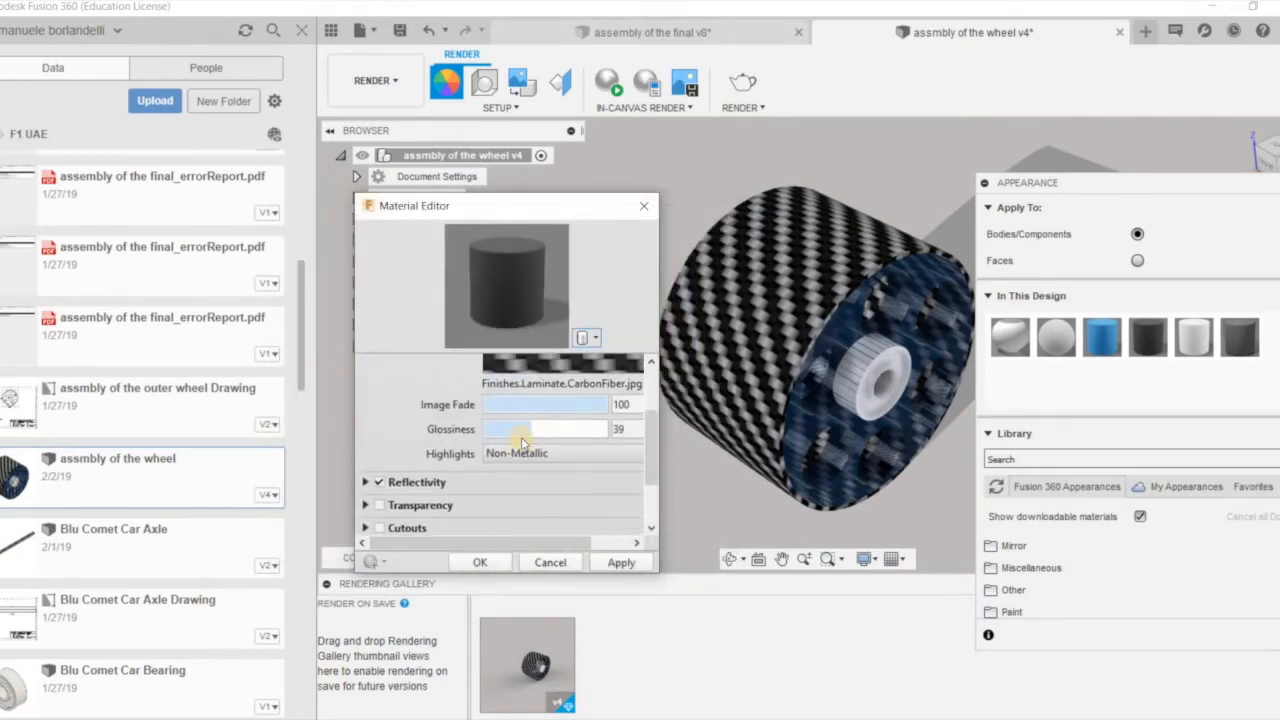
pyautogui.moveTo(596, 431); pyautogui.dragTo(541, 430)
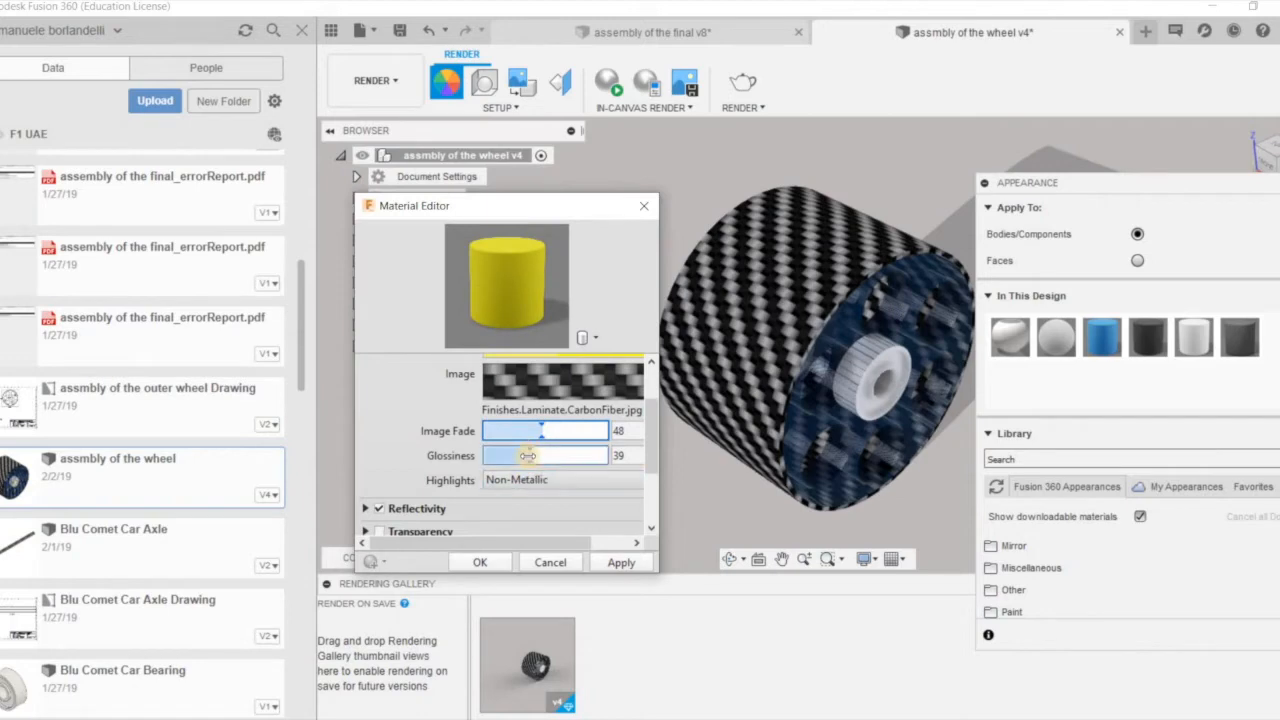
pyautogui.moveTo(547, 456)
pyautogui.mouseDown()
pyautogui.moveTo(608, 455)
pyautogui.moveTo(487, 457)
pyautogui.moveTo(570, 453)
pyautogui.mouseUp()
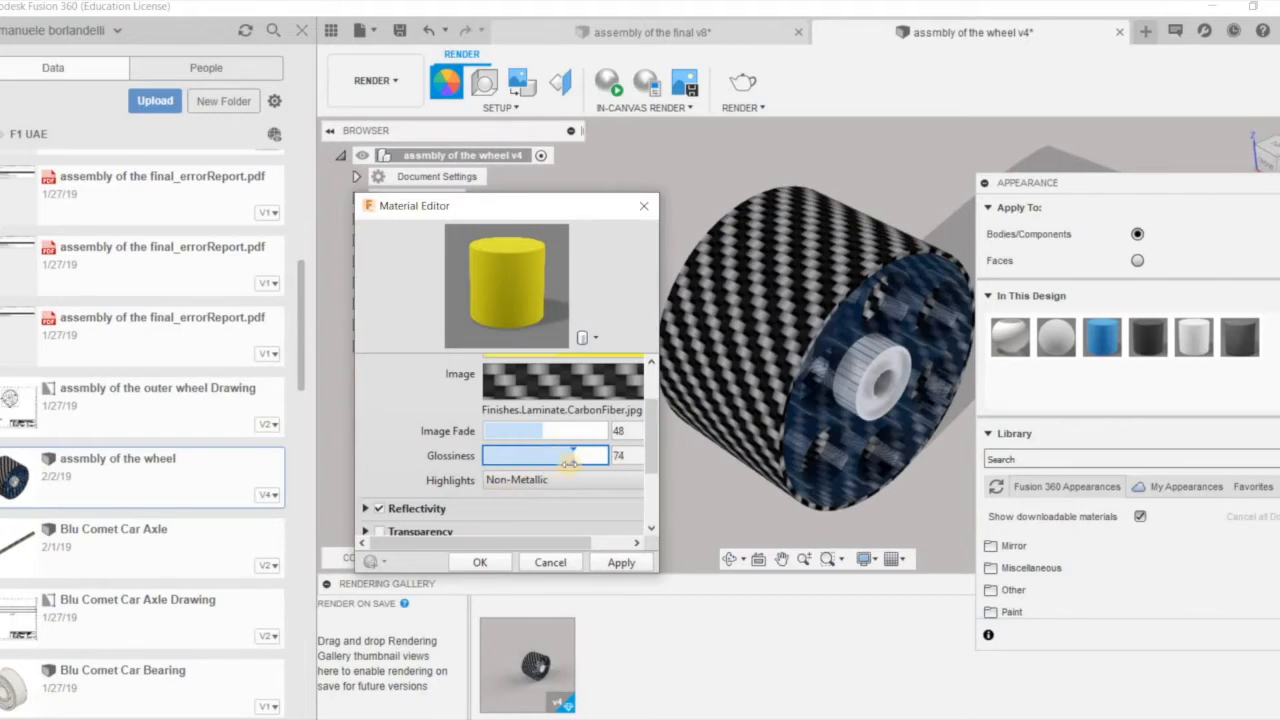
# Step: Check the Highlights options and remaining property groups, then apply the Carbon Fiber changes and close the material editor
pyautogui.scroll(-2, 560, 470)
pyautogui.scroll(1, 569, 463)
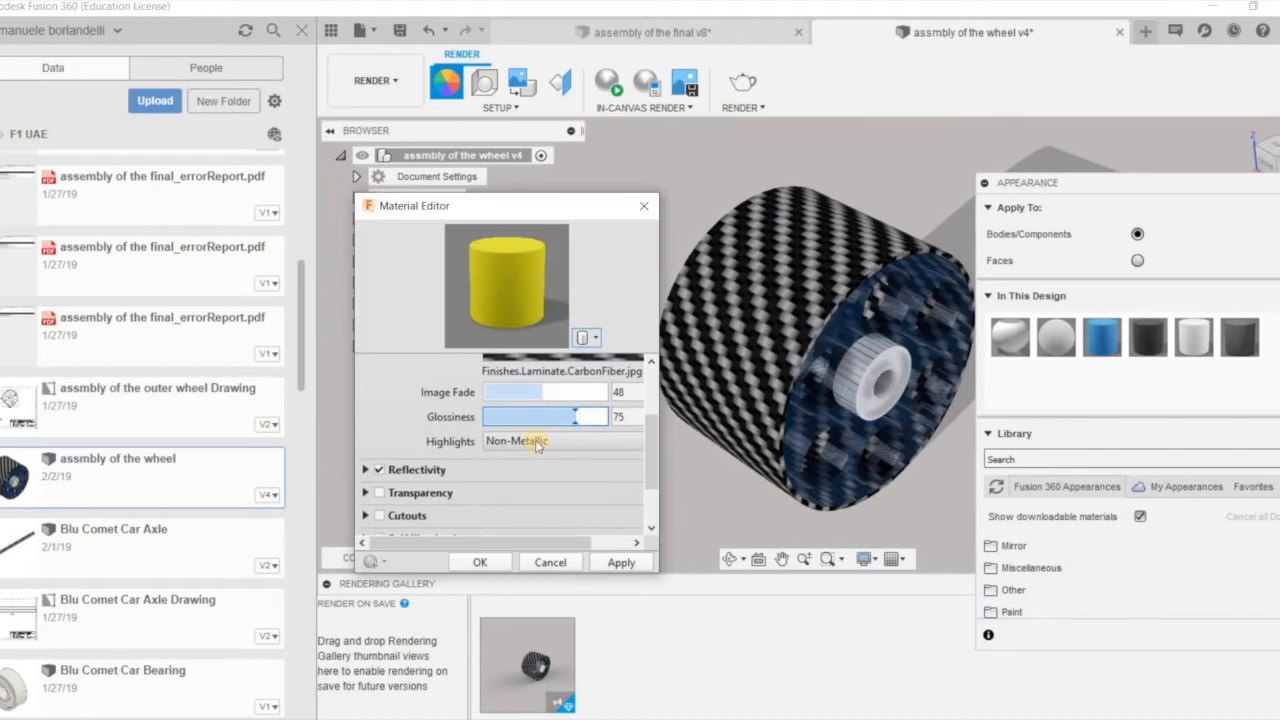
pyautogui.click(538, 443)
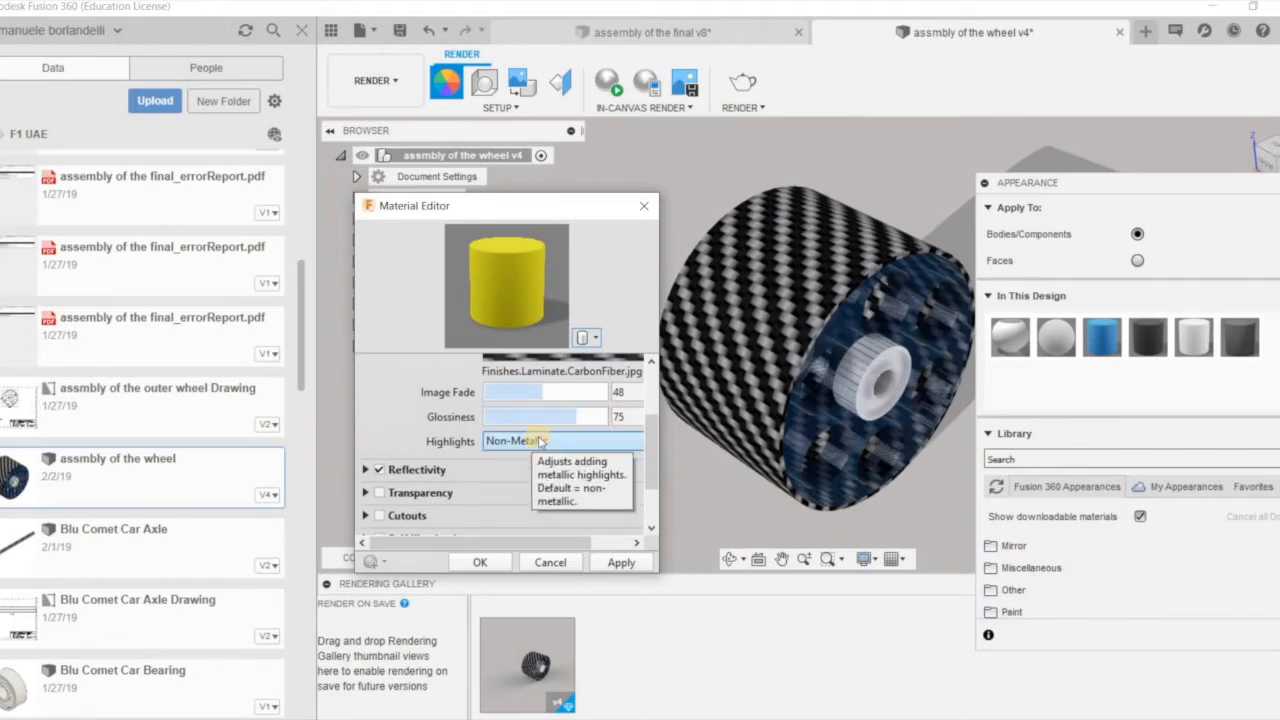
pyautogui.click(538, 443)
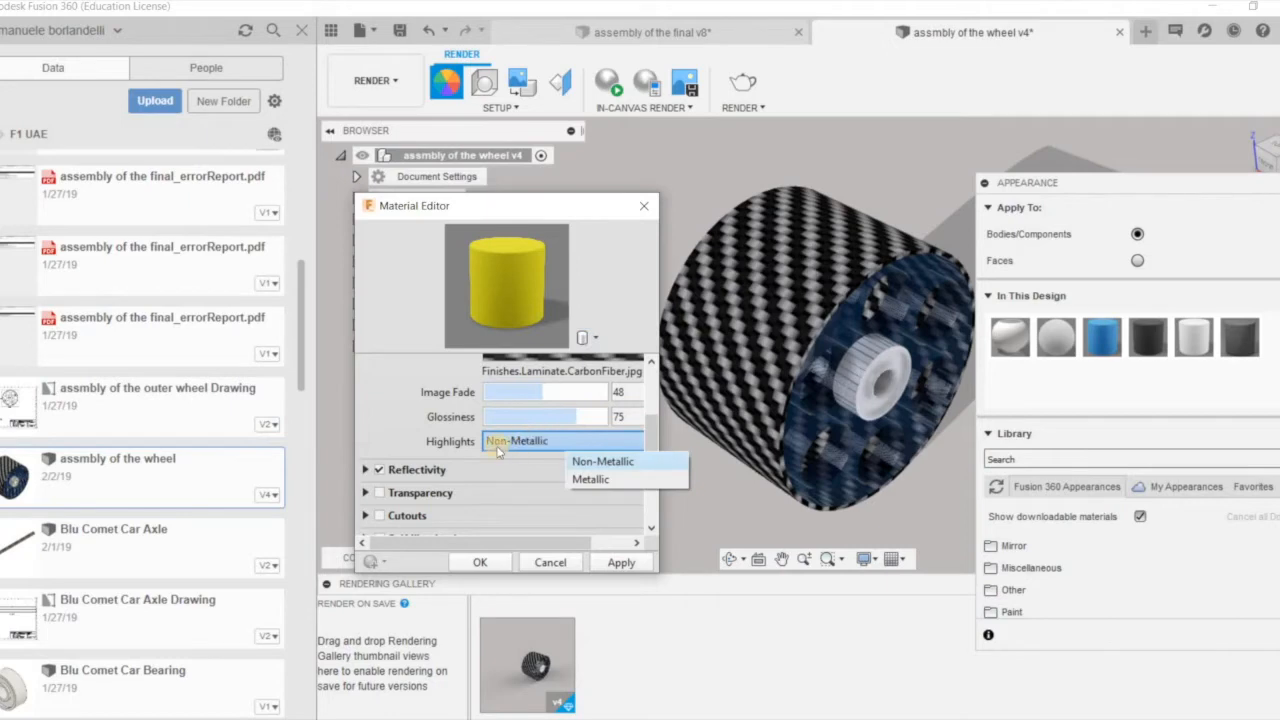
pyautogui.click(407, 475)
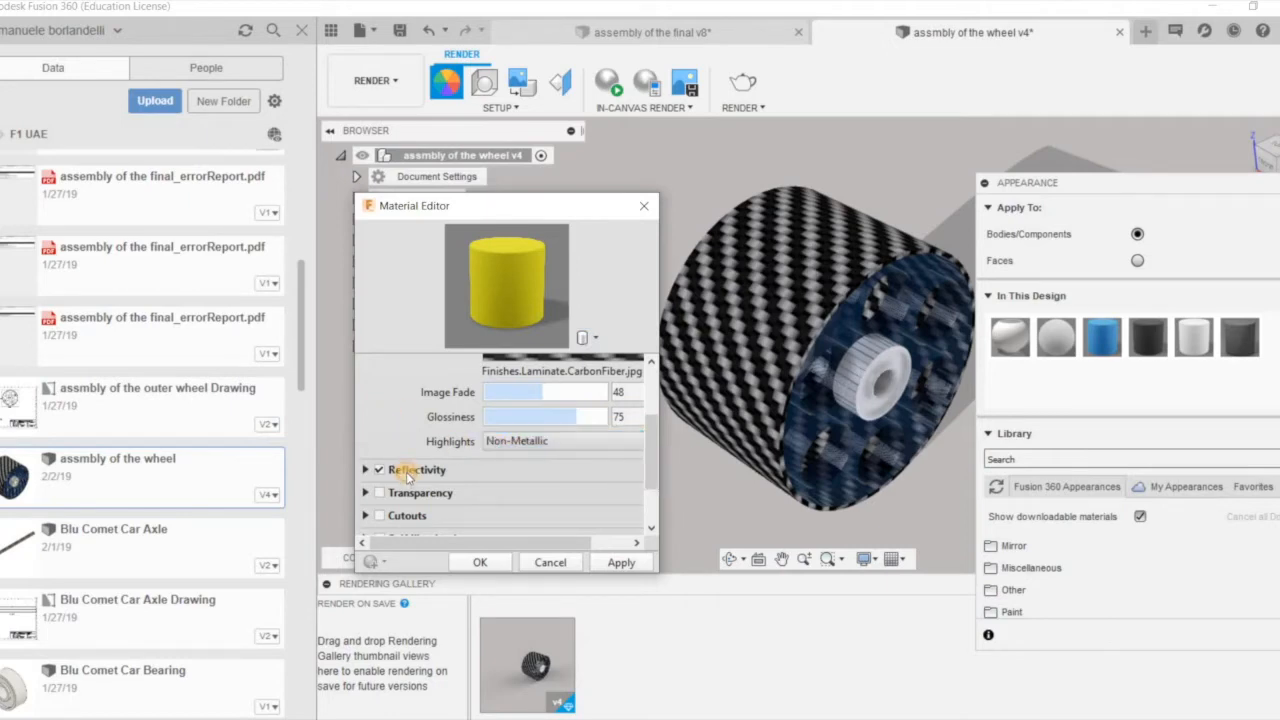
pyautogui.scroll(-3, 407, 475)
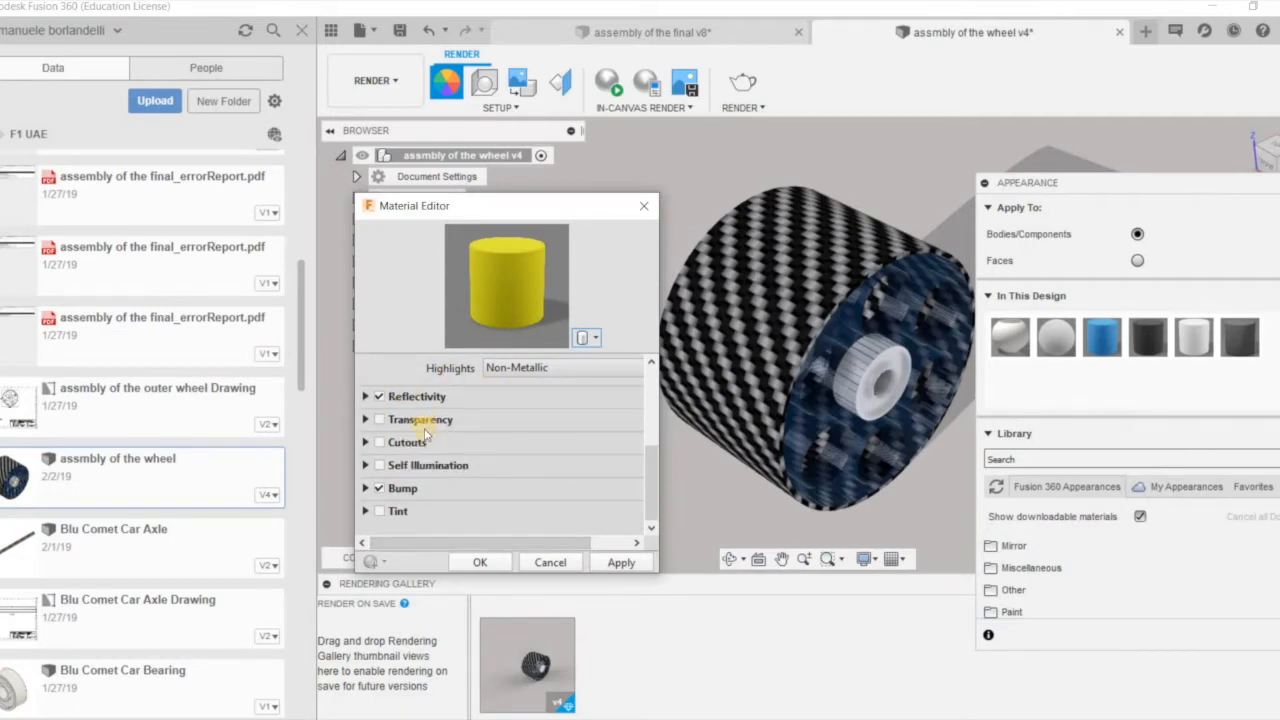
pyautogui.click(620, 564)
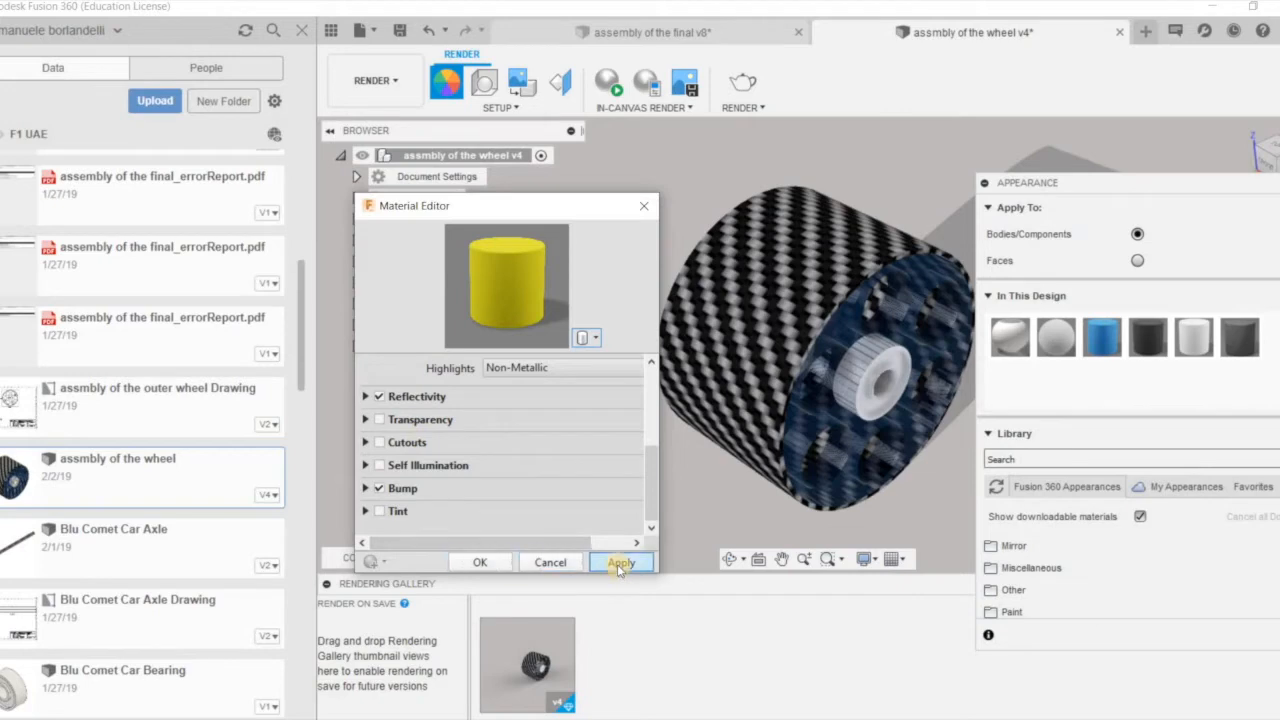
pyautogui.click(550, 562)
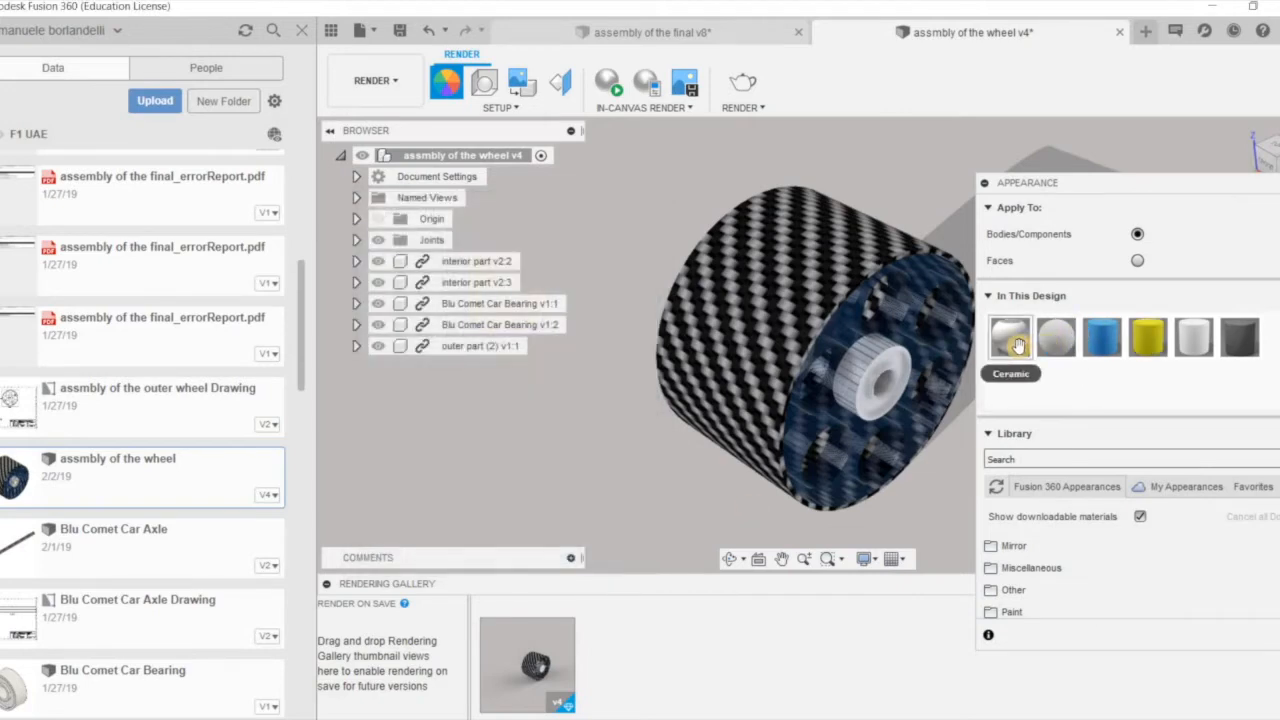
# Step: Edit the Ceramic appearance and set its scale to 58
pyautogui.rightClick(1017, 345)
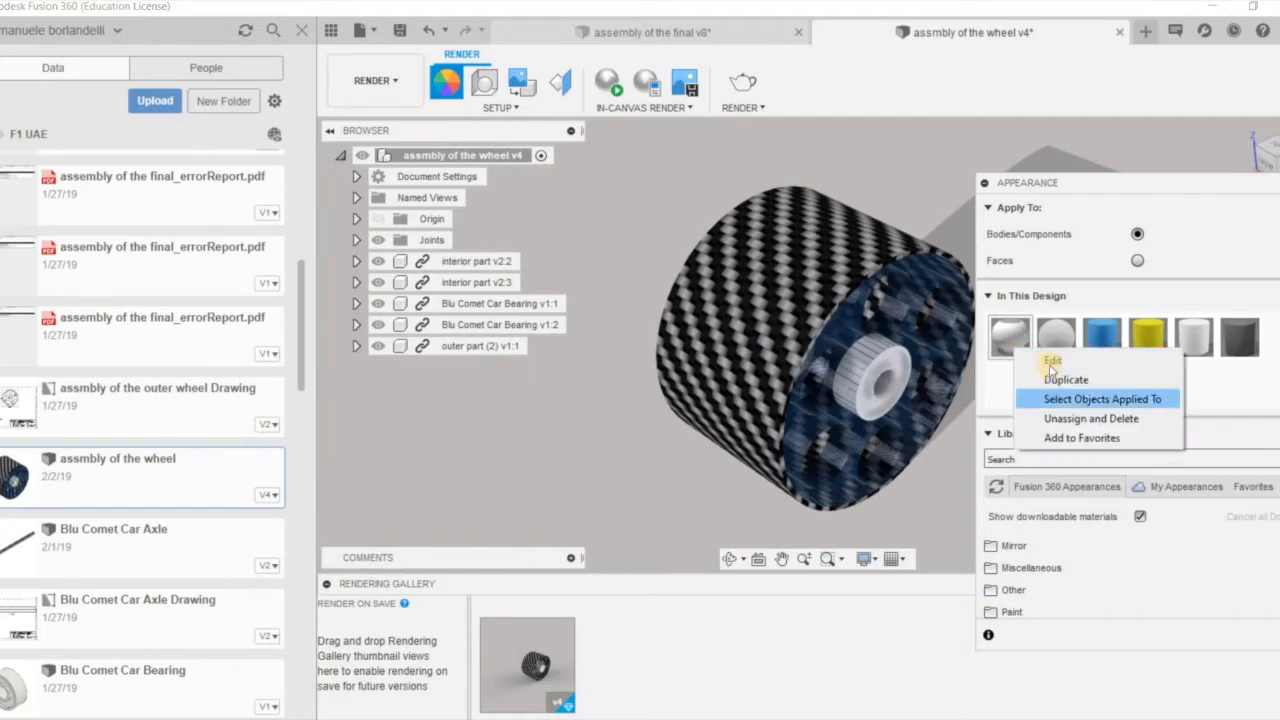
pyautogui.click(1045, 358)
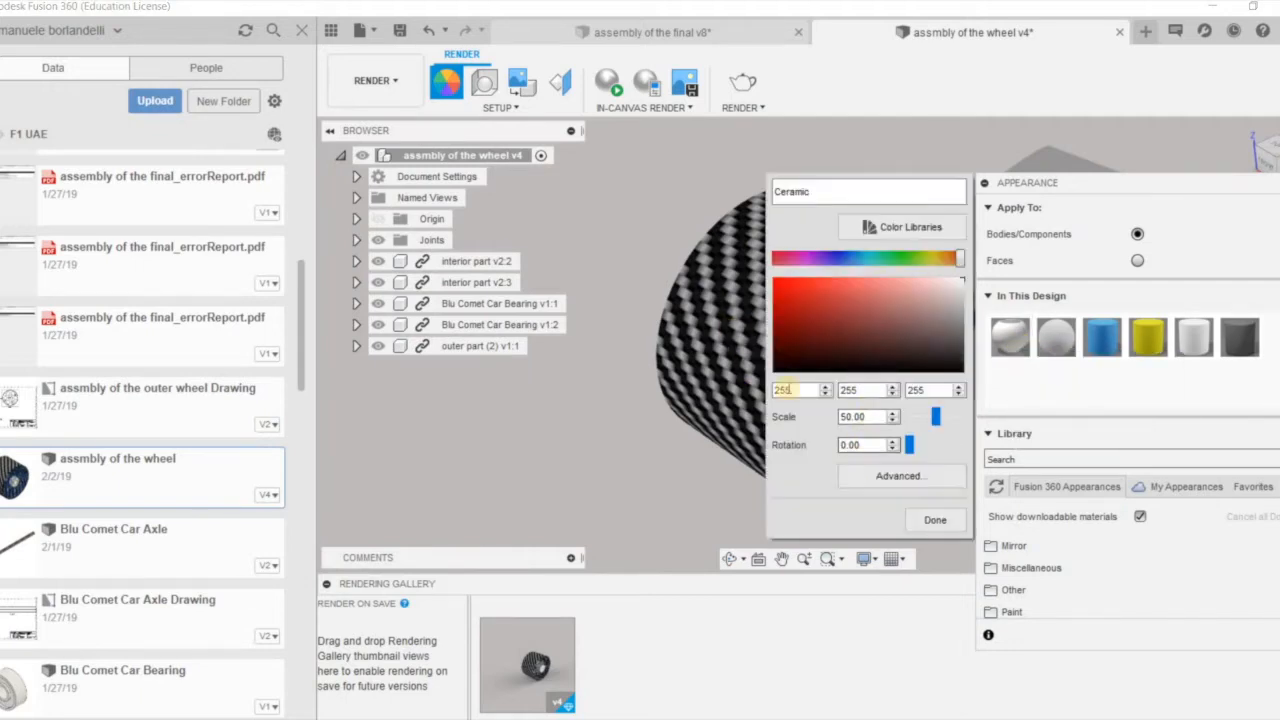
pyautogui.moveTo(937, 417)
pyautogui.mouseDown()
pyautogui.moveTo(920, 415)
pyautogui.moveTo(939, 416)
pyautogui.mouseUp()
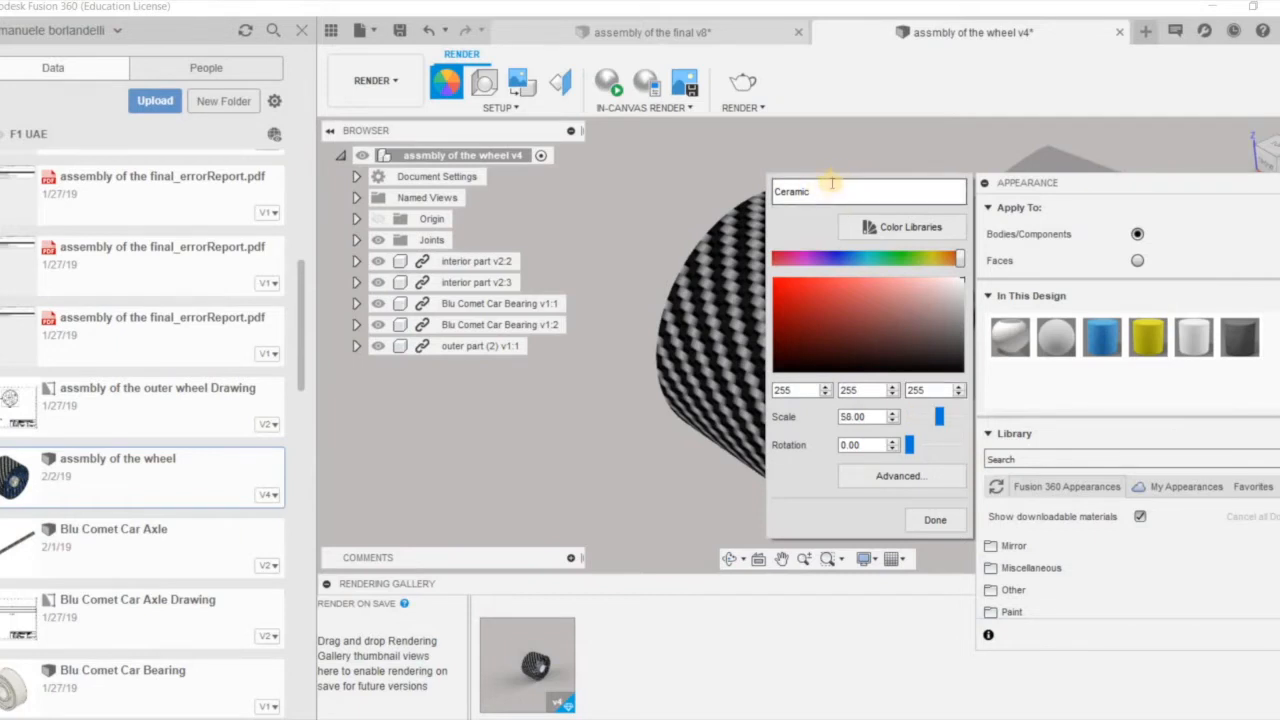
# Step: Move the appearance settings clear of the wheel and set the Ceramic appearance's scale to 47
pyautogui.moveTo(1052, 182); pyautogui.dragTo(390, 253)
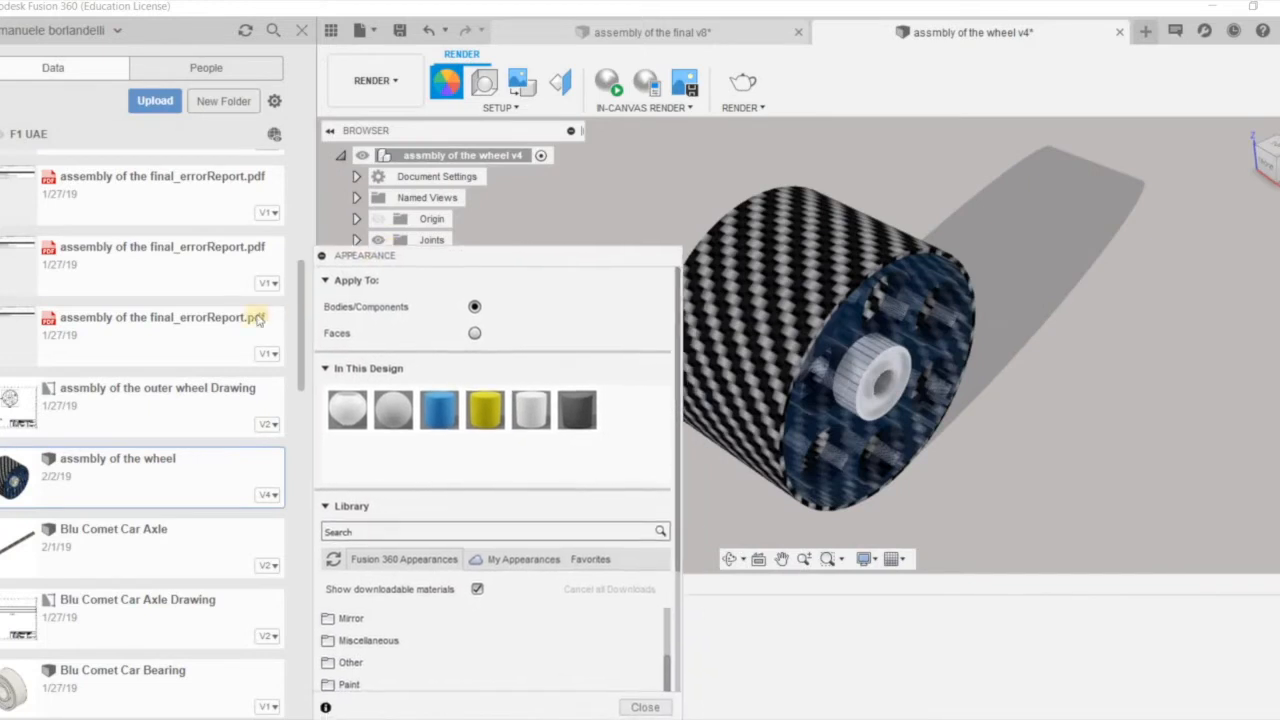
pyautogui.rightClick(362, 422)
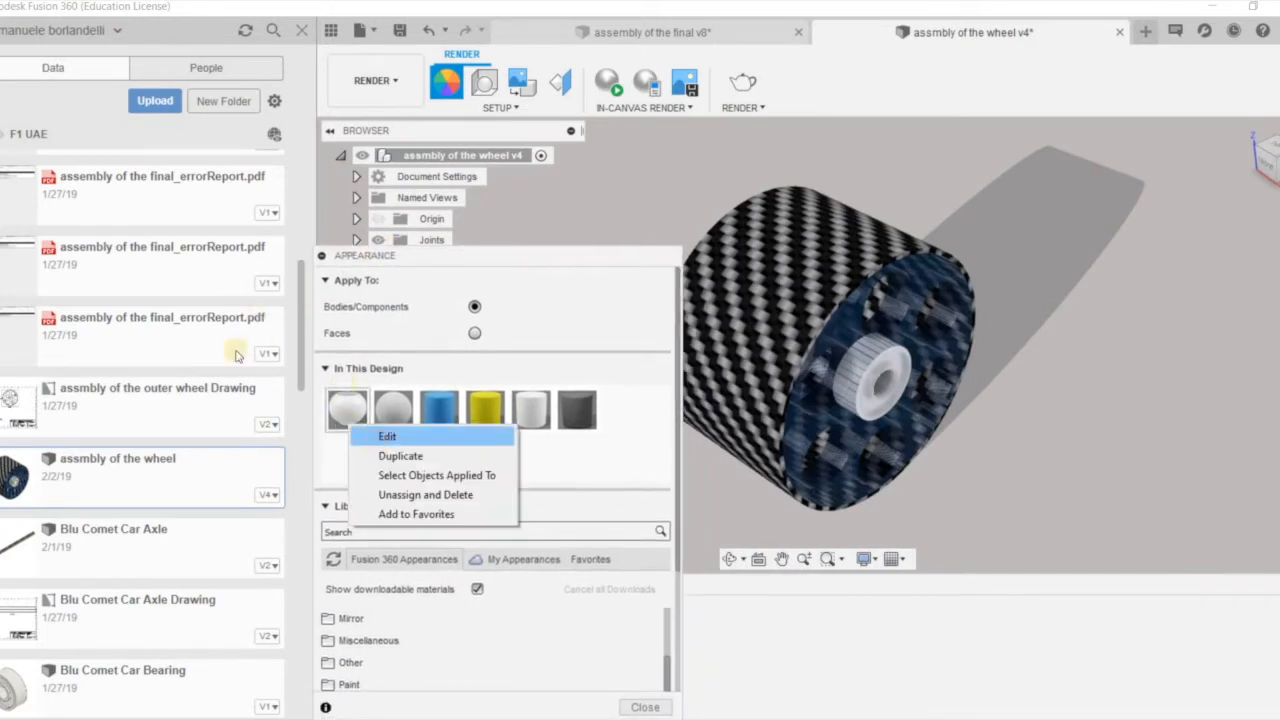
pyautogui.click(382, 440)
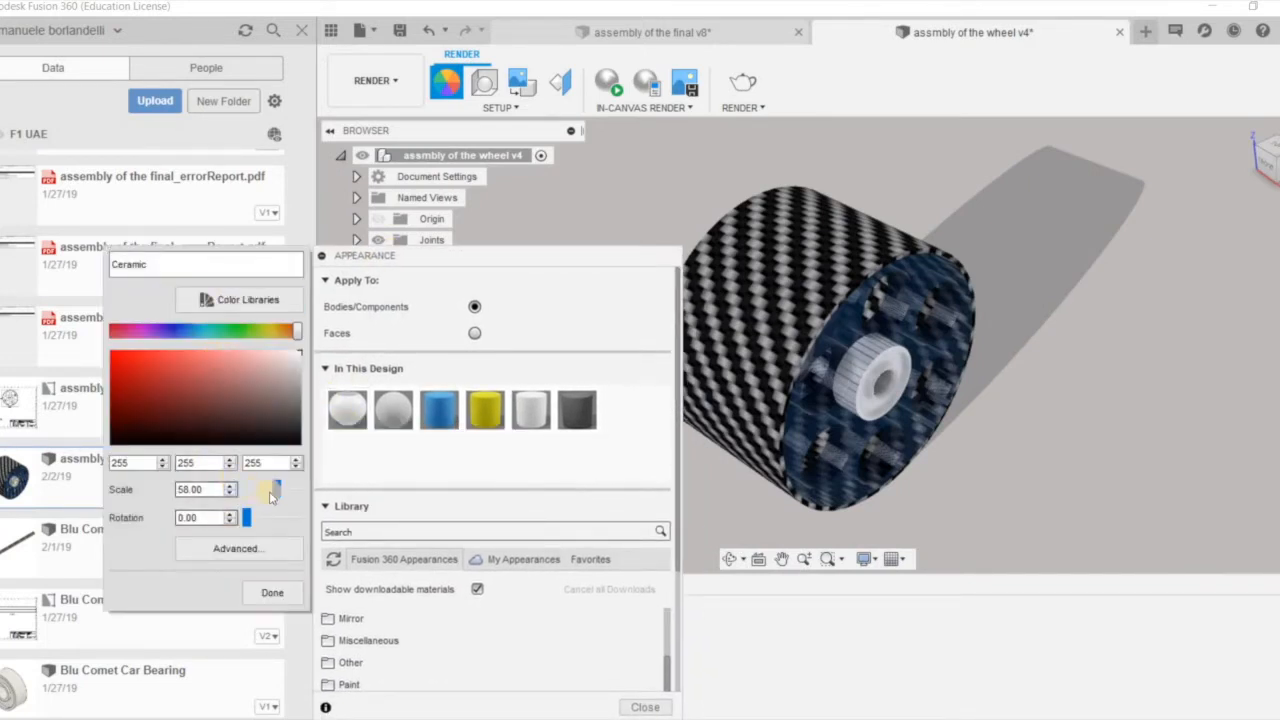
pyautogui.moveTo(277, 490)
pyautogui.mouseDown()
pyautogui.moveTo(242, 492)
pyautogui.moveTo(288, 492)
pyautogui.moveTo(271, 490)
pyautogui.mouseUp()
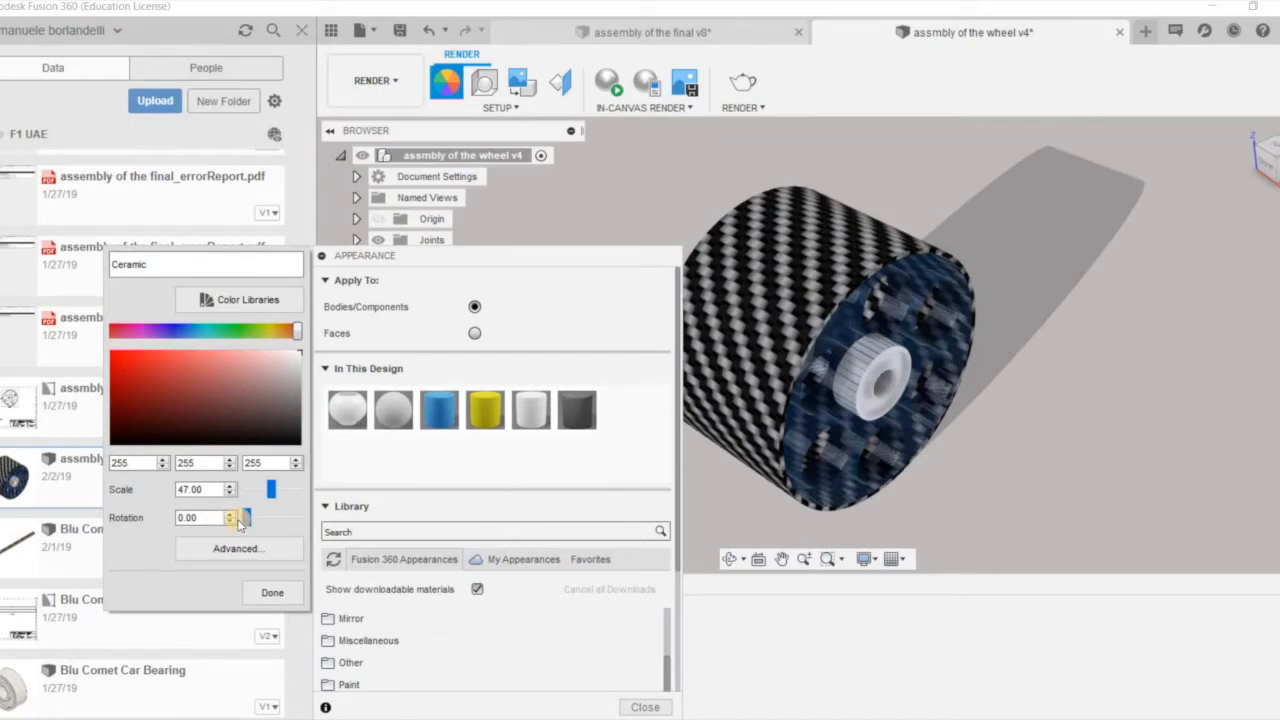
# Step: Open the advanced material properties of the Ceramic appearance and set its type to Ceramic
pyautogui.click(215, 550)
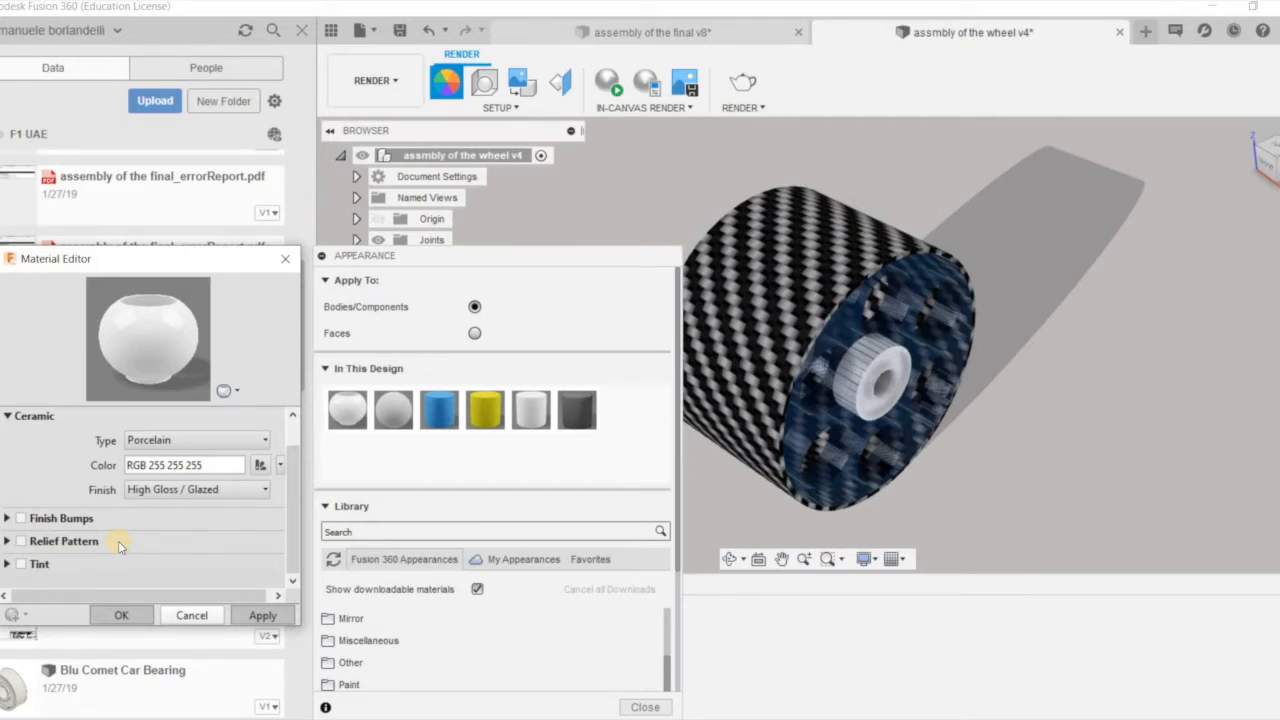
pyautogui.click(165, 440)
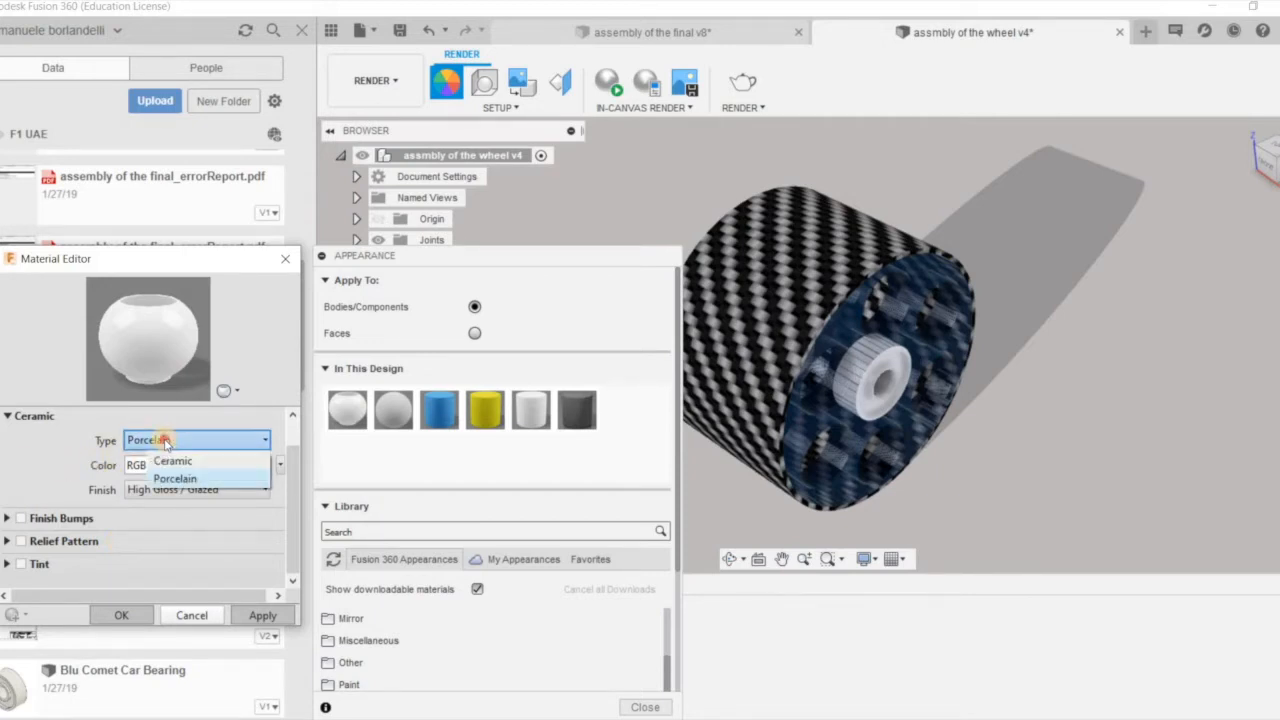
pyautogui.click(168, 461)
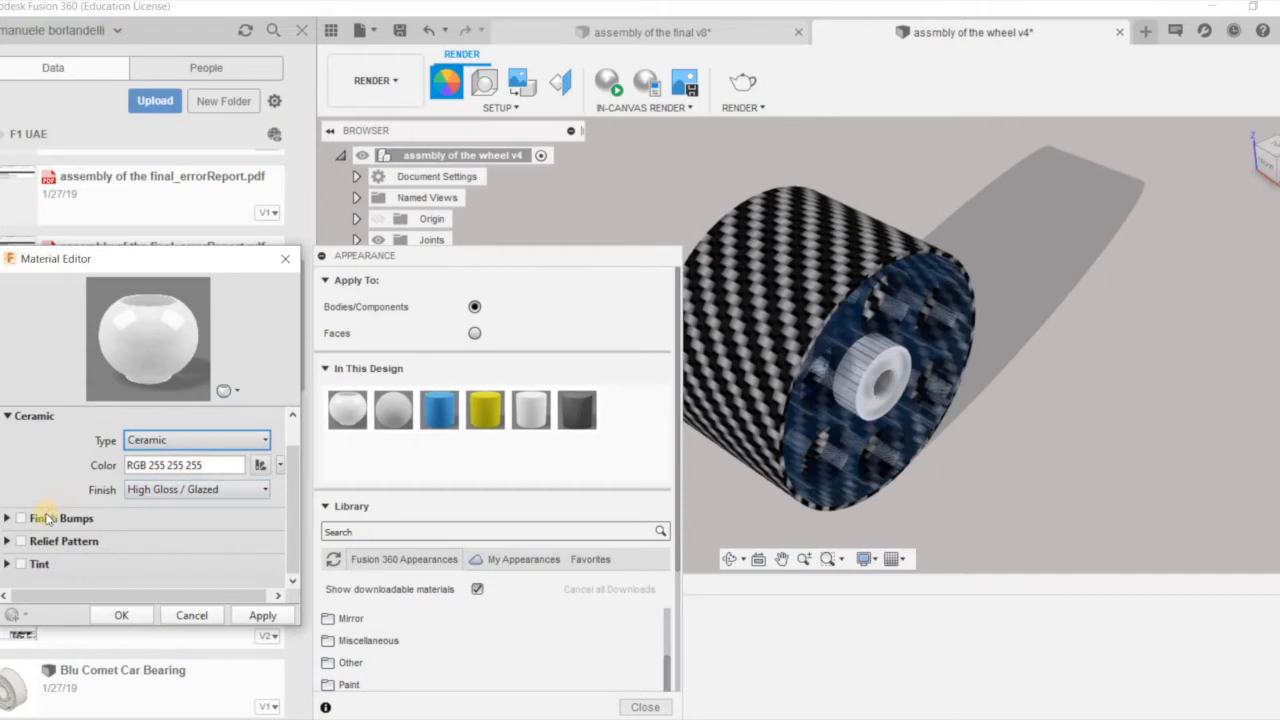
# Step: Try the Satin finish on the Ceramic material, then return the finish to High Gloss / Glazed
pyautogui.click(190, 490)
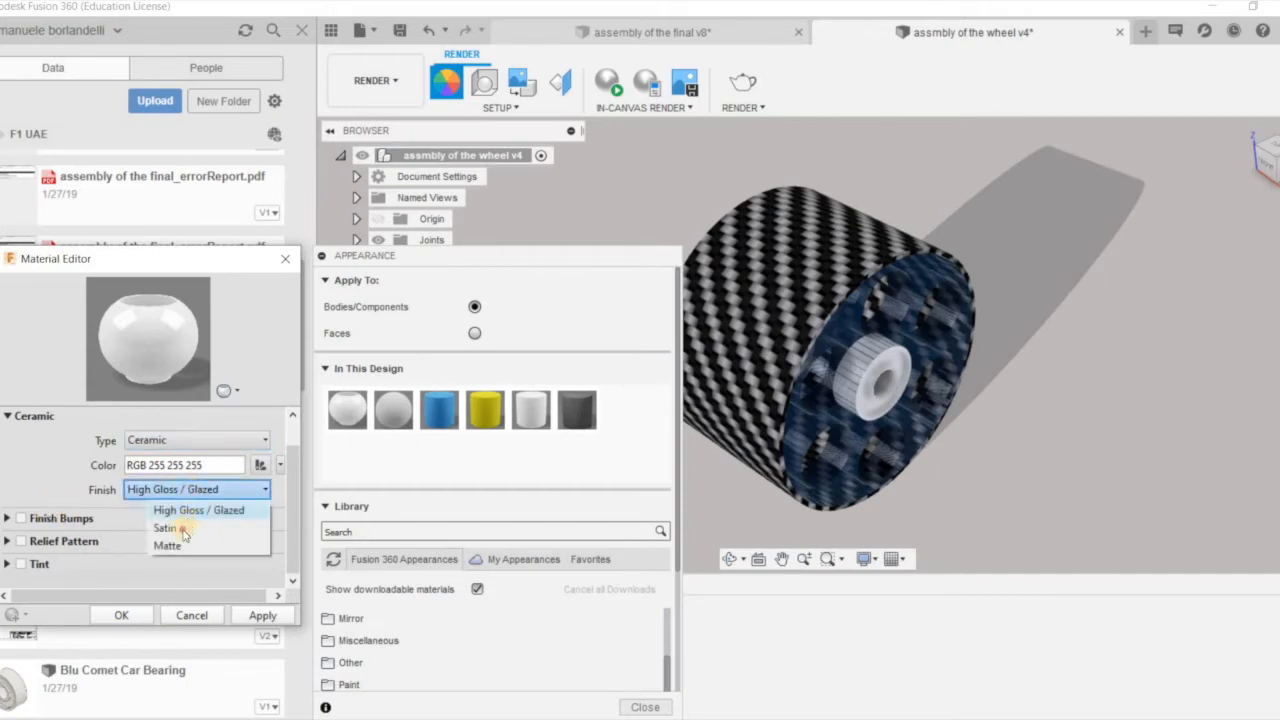
pyautogui.click(183, 529)
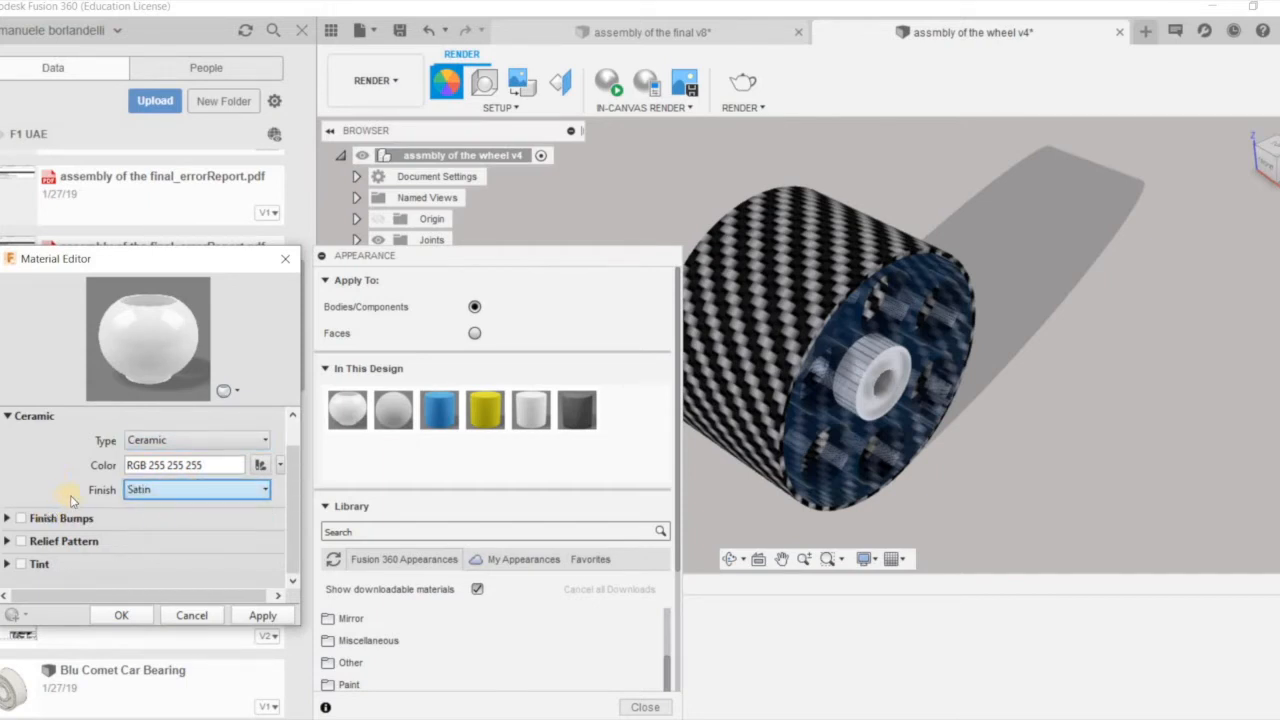
pyautogui.click(152, 489)
pyautogui.click(165, 504)
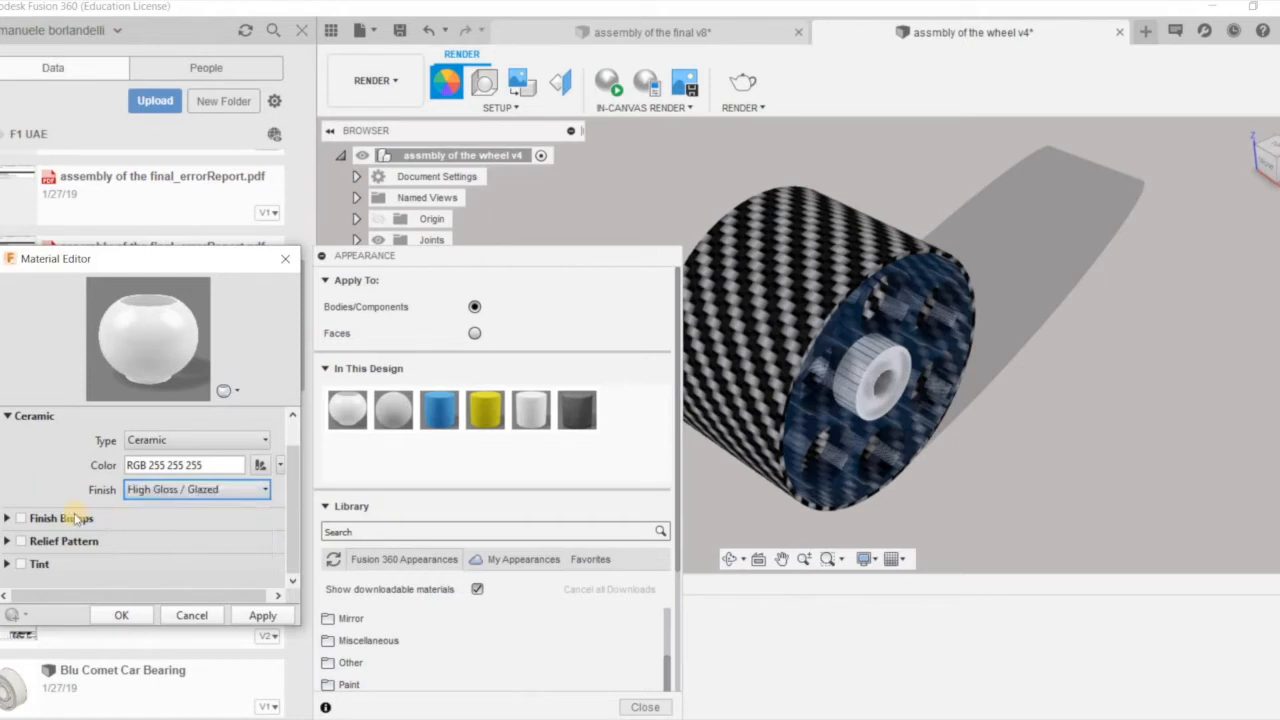
# Step: Expand the Finish Bumps properties, apply the Ceramic material's changes and close the material editor
pyautogui.click(68, 515)
pyautogui.scroll(-1, 90, 500)
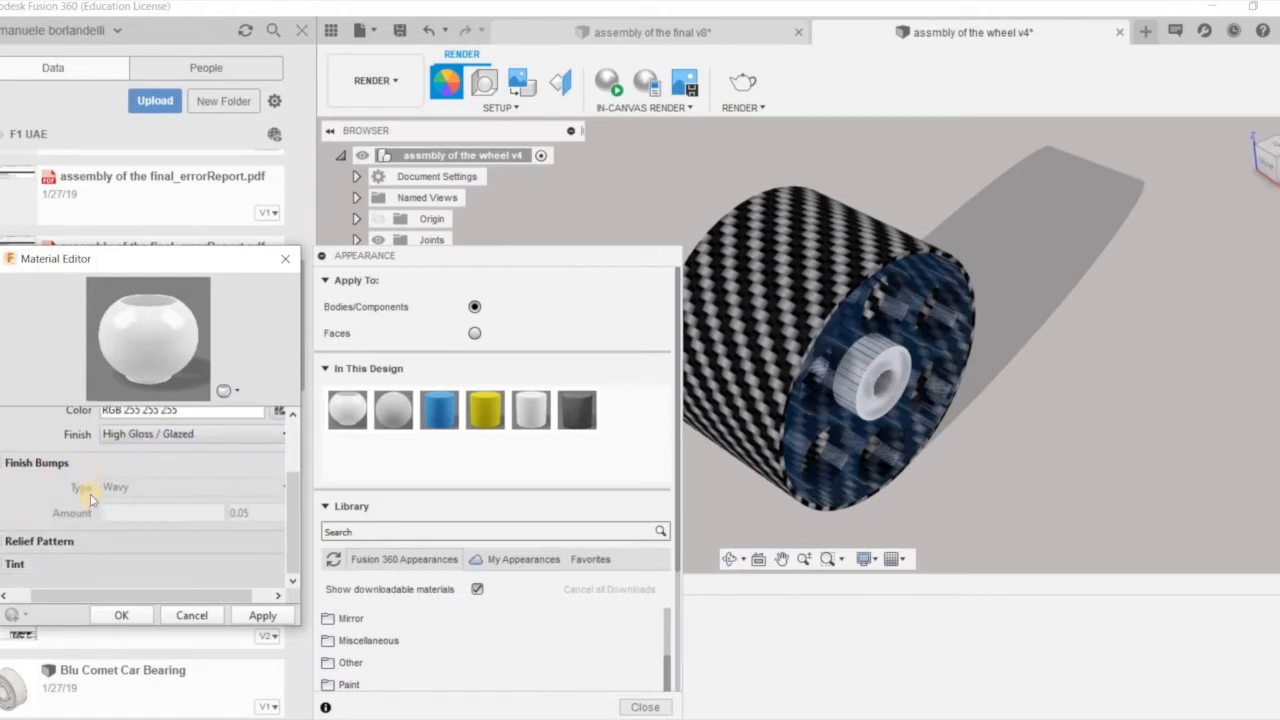
pyautogui.click(263, 615)
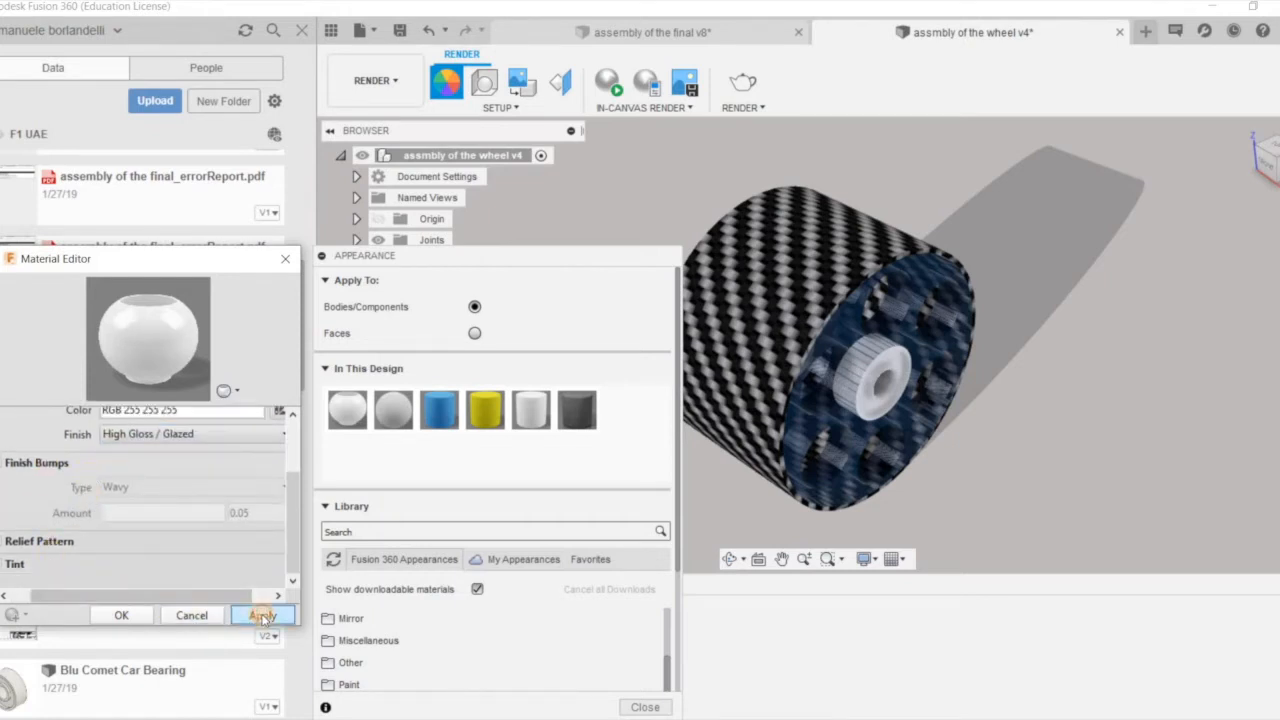
pyautogui.click(191, 615)
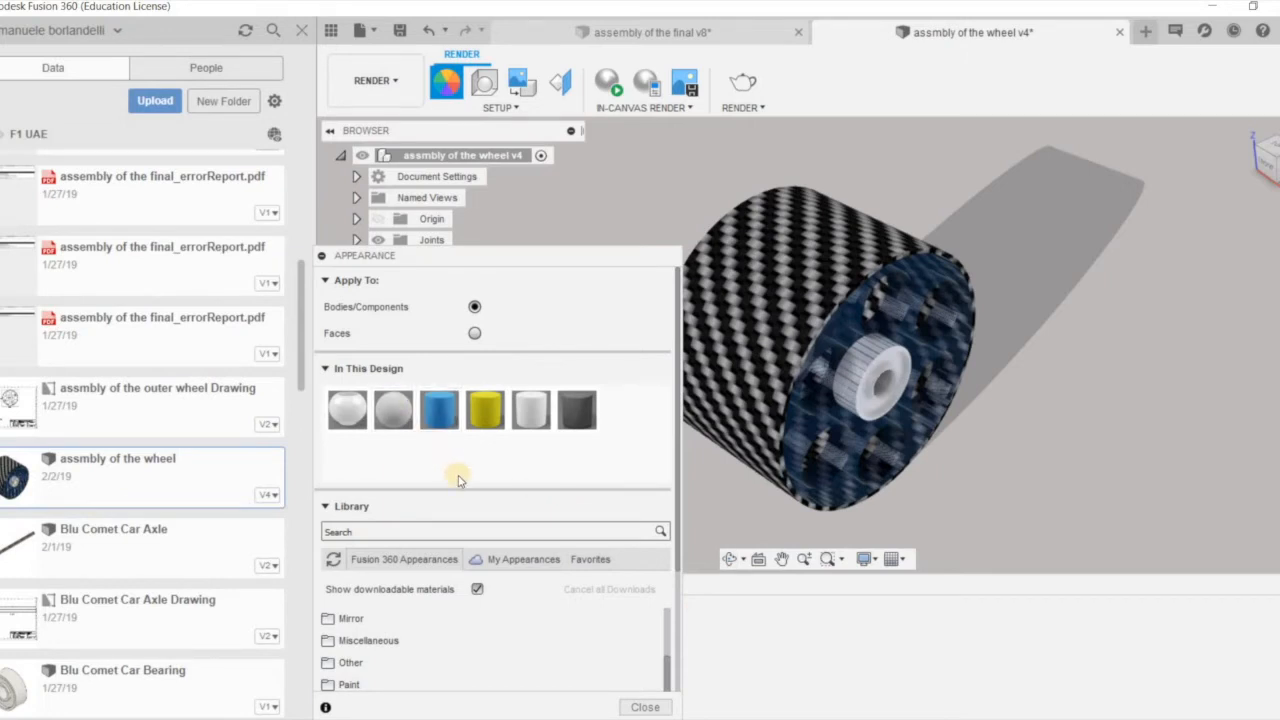
# Step: Switch appearance application to faces, apply the Ceramic appearance to the bearing's face and close the appearance settings
pyautogui.click(474, 335)
pyautogui.moveTo(347, 410); pyautogui.dragTo(888, 378)
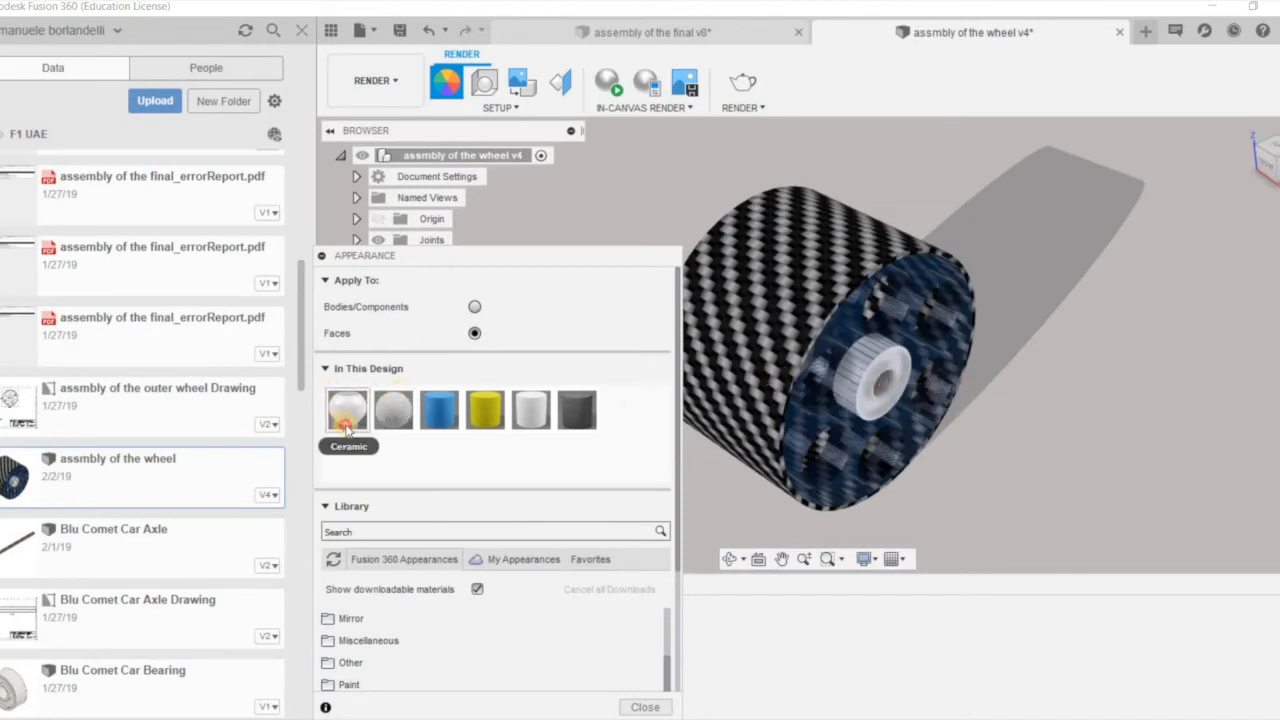
pyautogui.moveTo(530, 405); pyautogui.dragTo(336, 408)
pyautogui.click(645, 707)
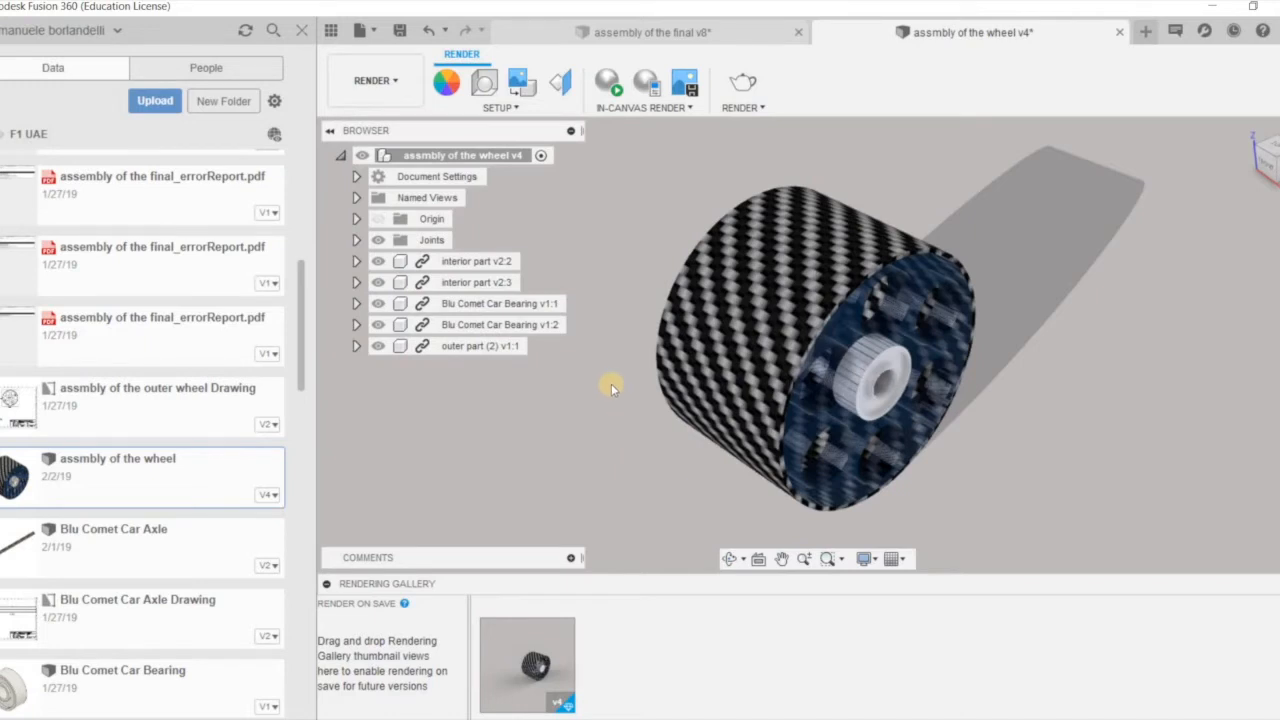
# Step: Open the scene settings and set the environment brightness to 2550.696 lx
pyautogui.click(484, 88)
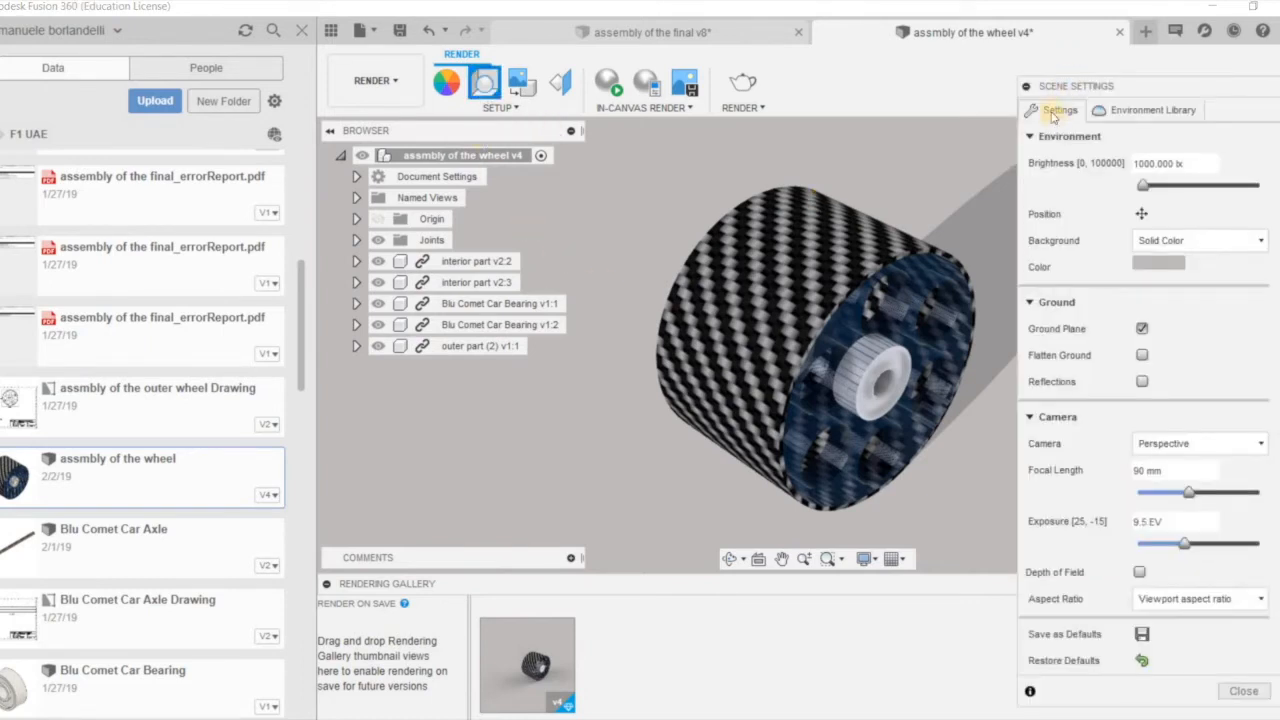
pyautogui.moveTo(1168, 188)
pyautogui.mouseDown()
pyautogui.moveTo(1180, 190)
pyautogui.moveTo(1155, 194)
pyautogui.mouseUp()
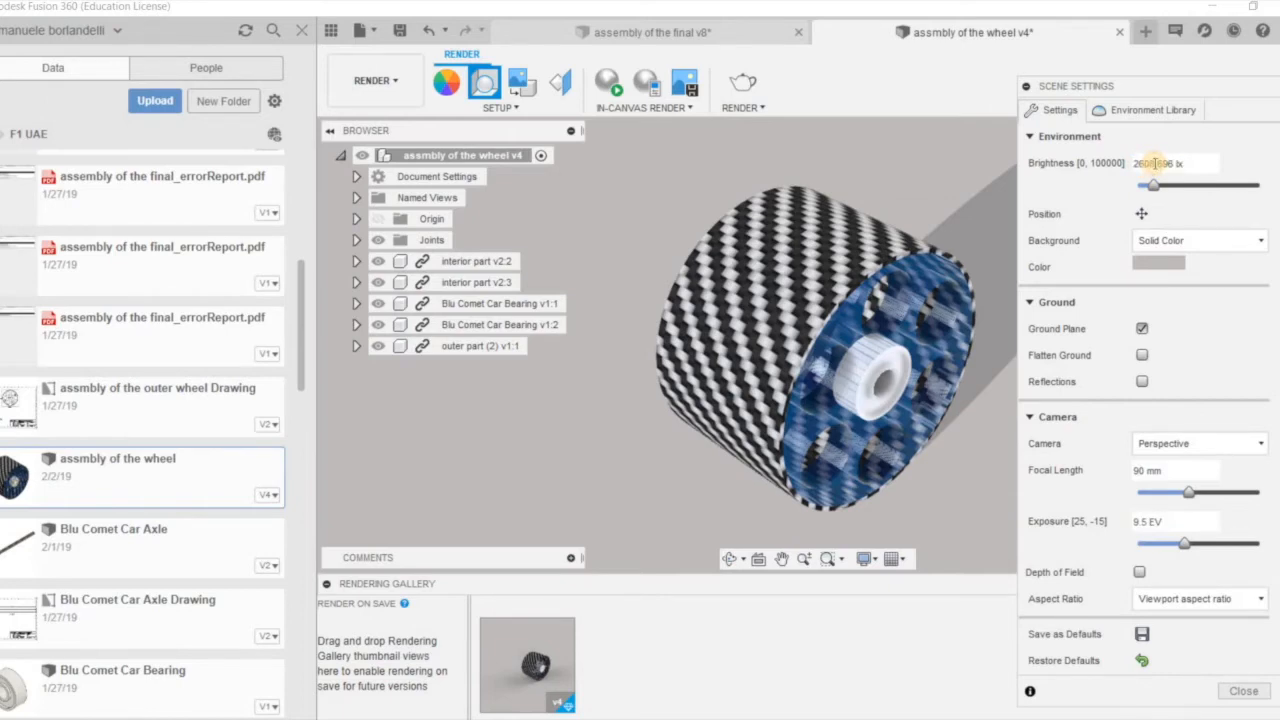
pyautogui.press('BackSpace')
pyautogui.press('BackSpace')
pyautogui.press('BackSpace')
pyautogui.write('500')
pyautogui.press('BackSpace')
pyautogui.press('BackSpace')
pyautogui.write('5')
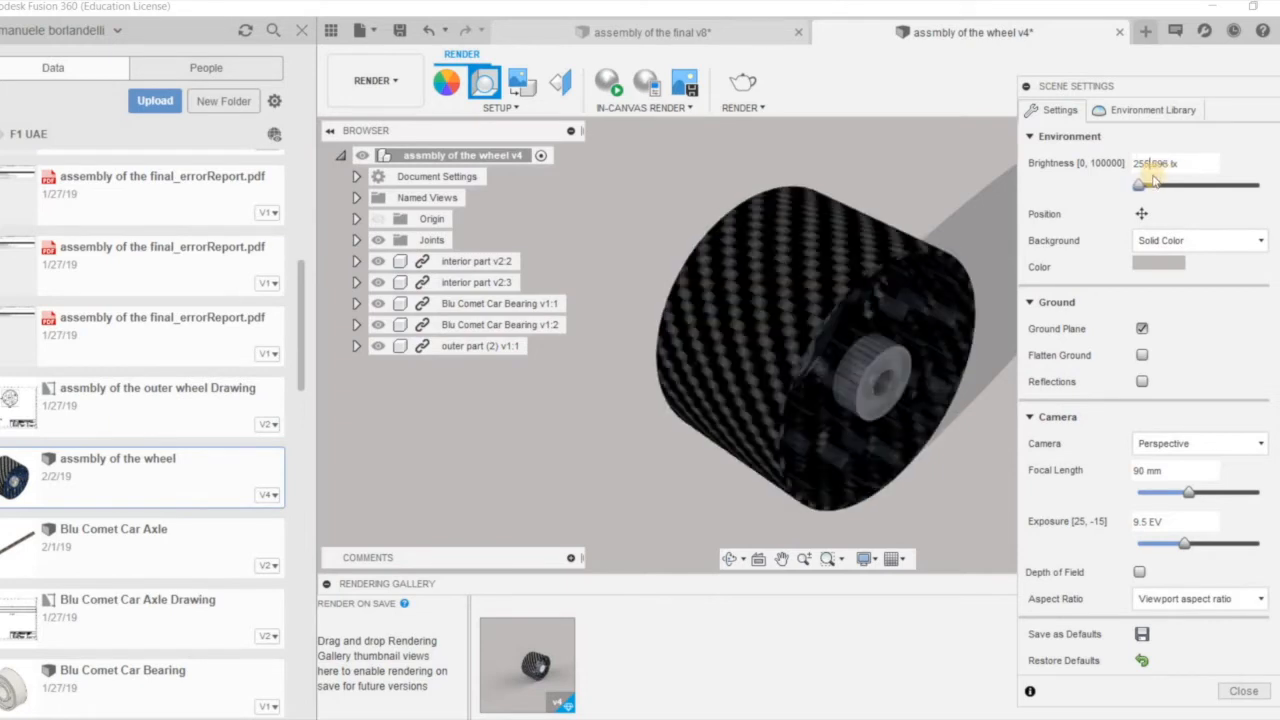
pyautogui.write('000')
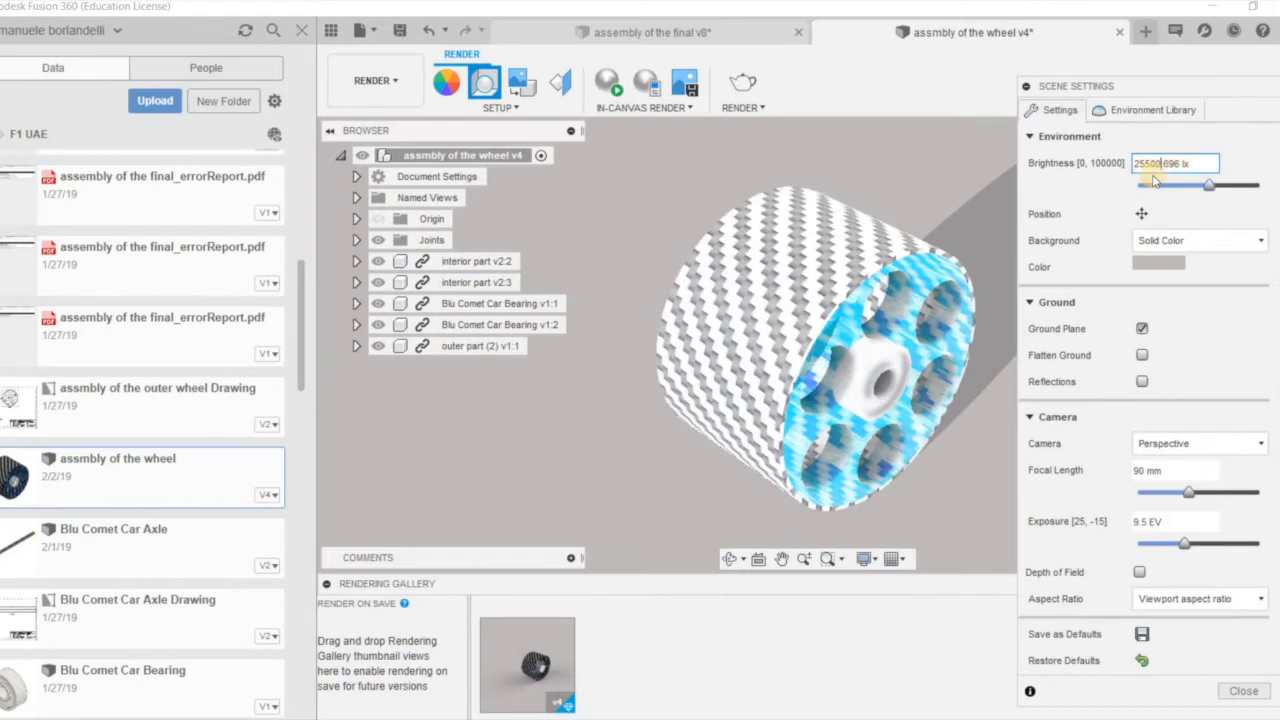
pyautogui.press('BackSpace')
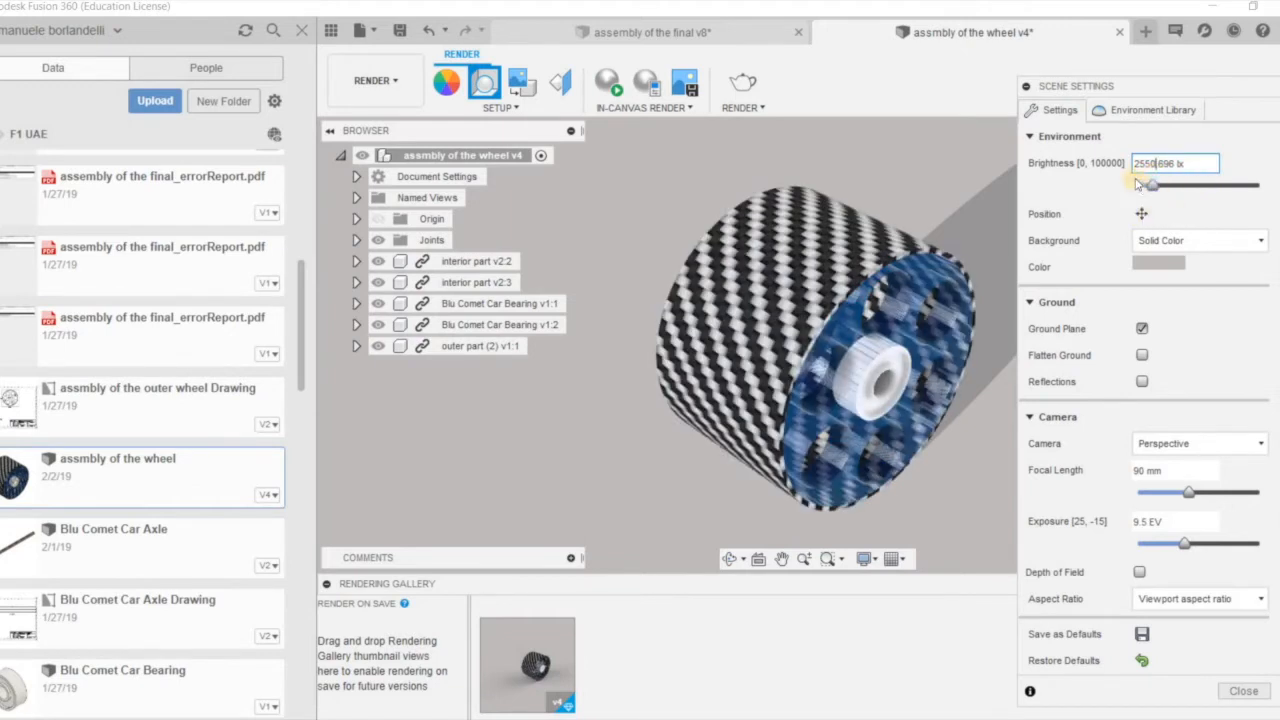
# Step: Activate the environment position controls and set the environment rotation to -6 degrees
pyautogui.click(1140, 215)
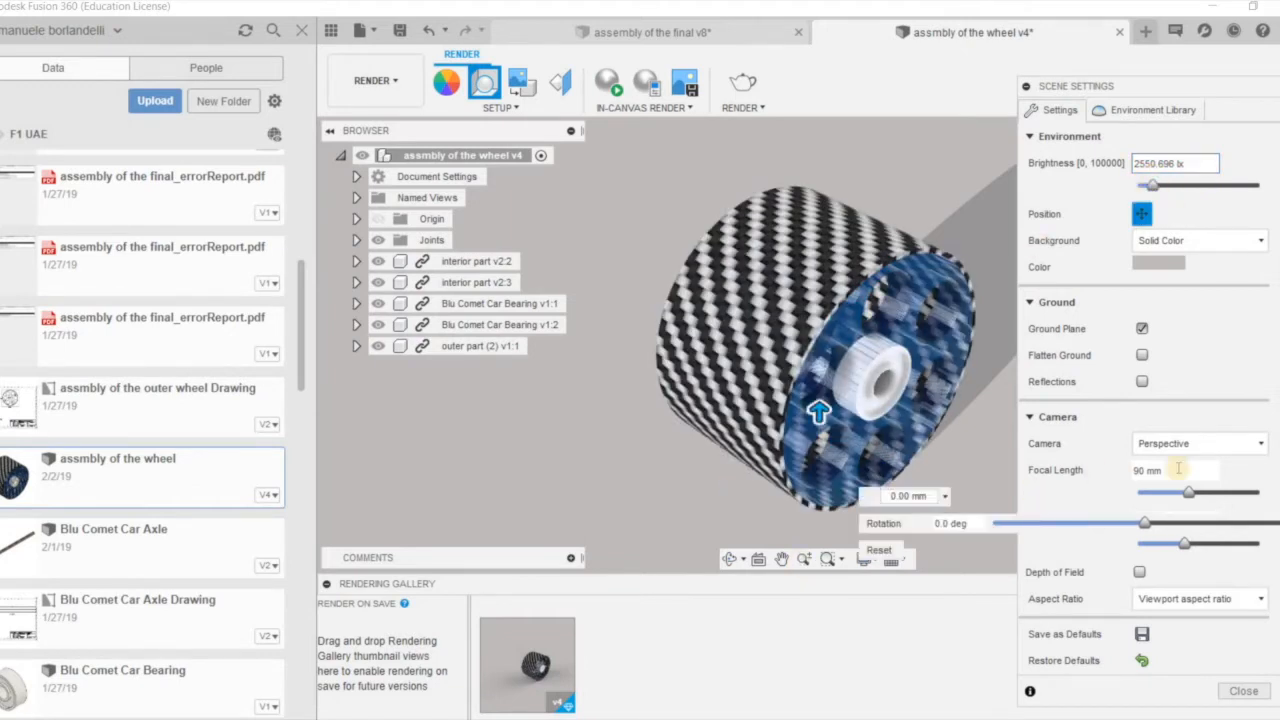
pyautogui.moveTo(1135, 527); pyautogui.dragTo(1141, 486)
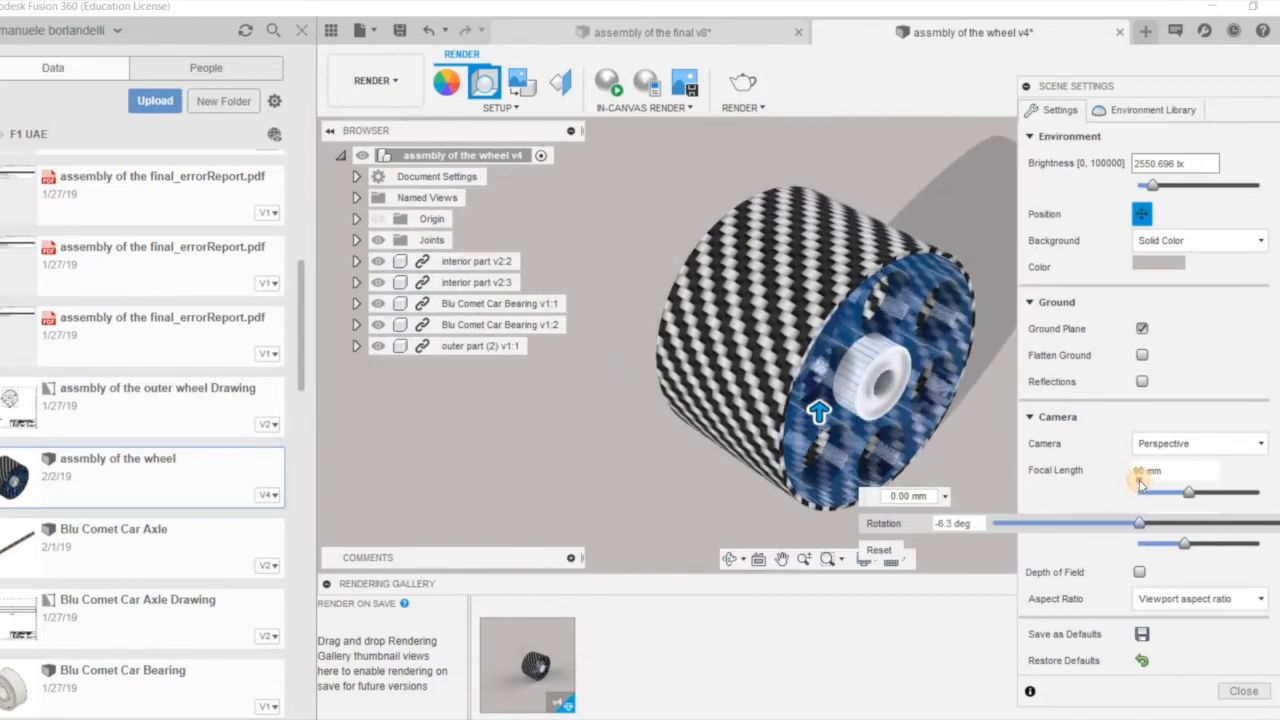
pyautogui.click(947, 523)
pyautogui.press('BackSpace')
pyautogui.press('BackSpace')
pyautogui.press('BackSpace')
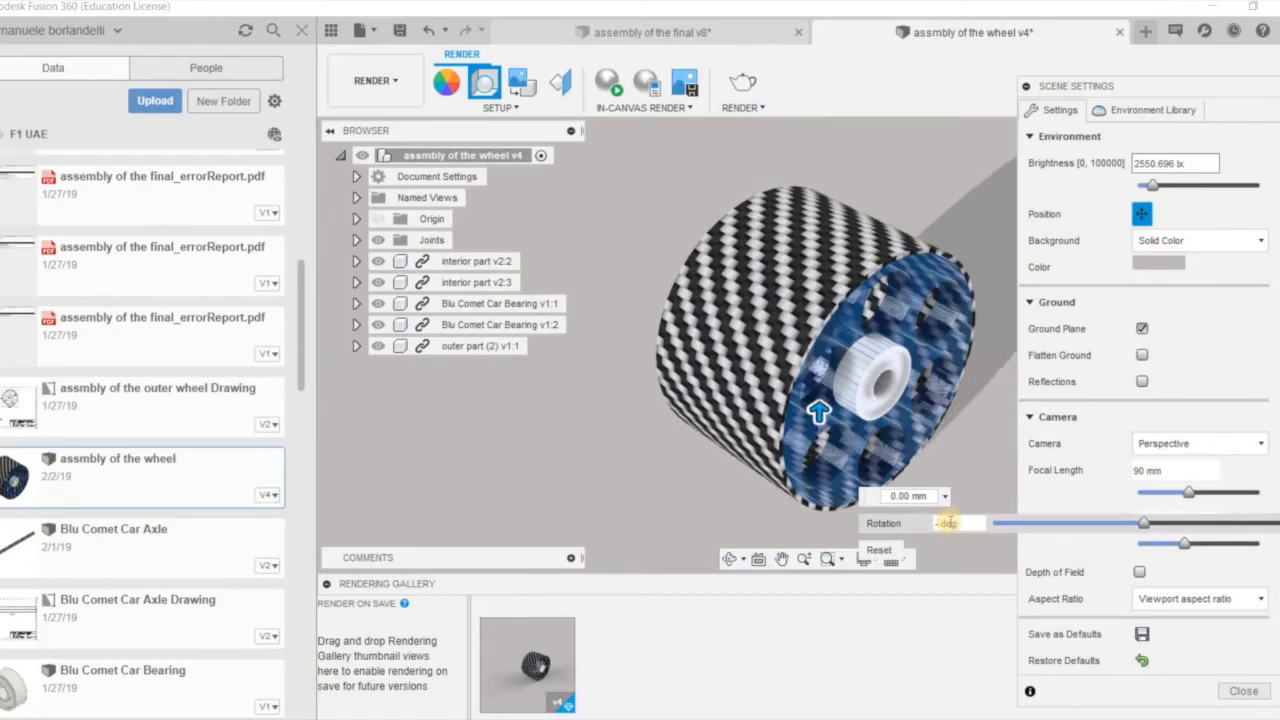
pyautogui.write('8')
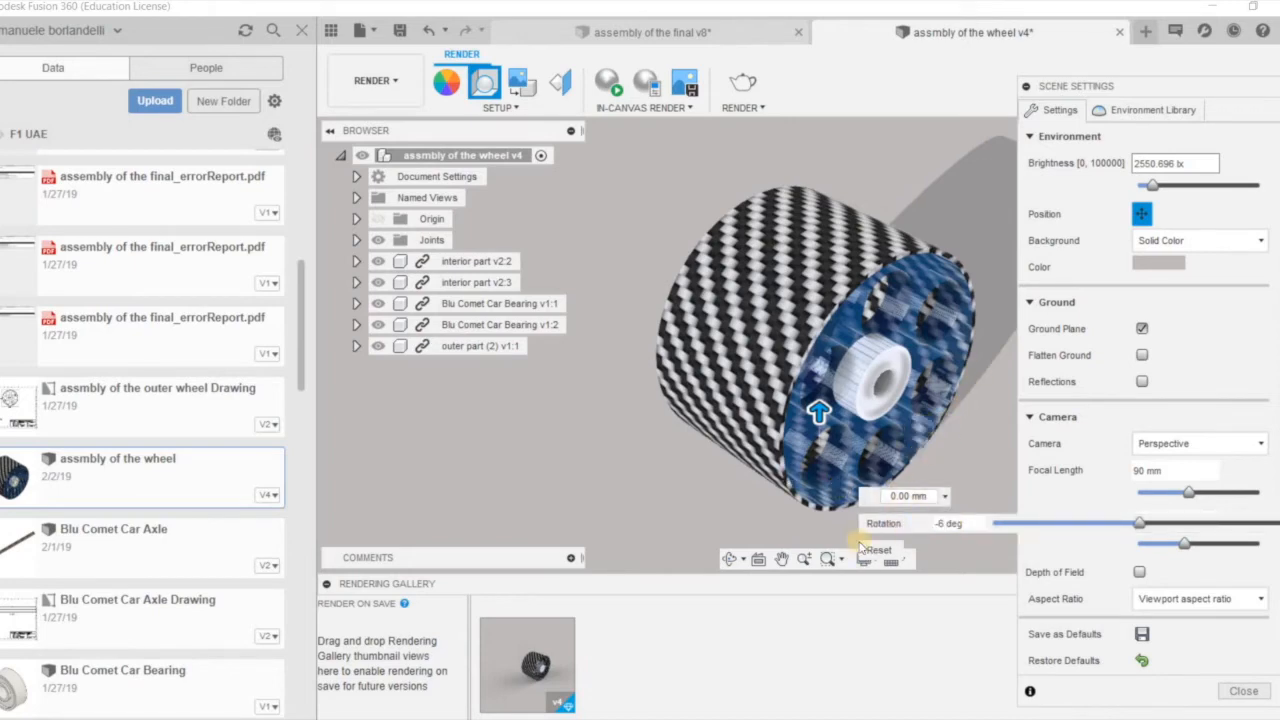
# Step: Try shifting the environment's height, reset its position, and restore the -6 degree rotation
pyautogui.moveTo(822, 420); pyautogui.dragTo(871, 411)
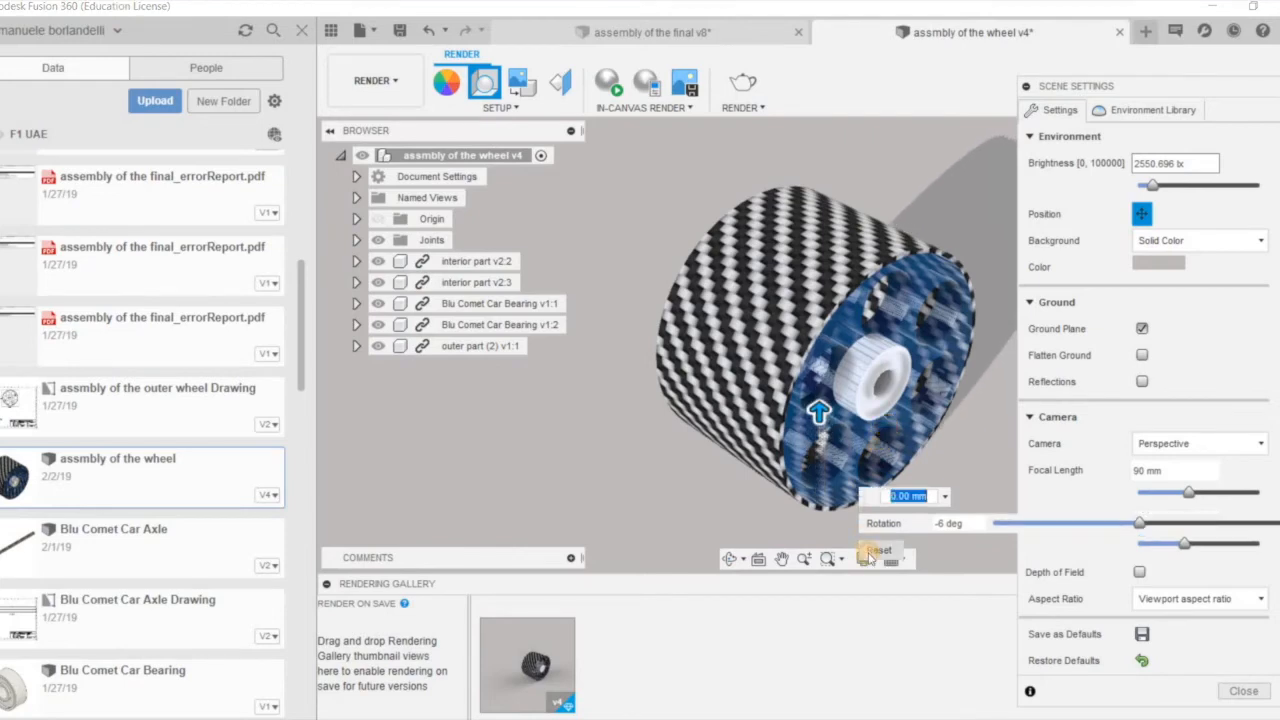
pyautogui.click(870, 552)
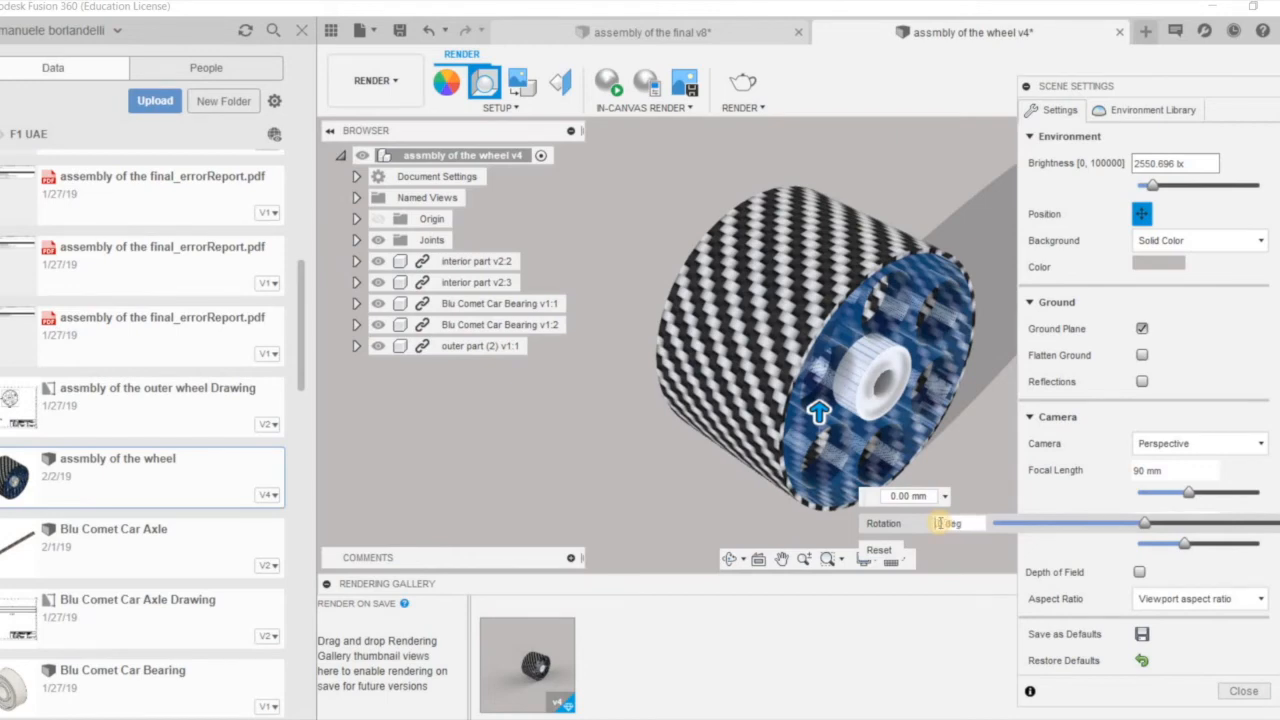
pyautogui.click(916, 430)
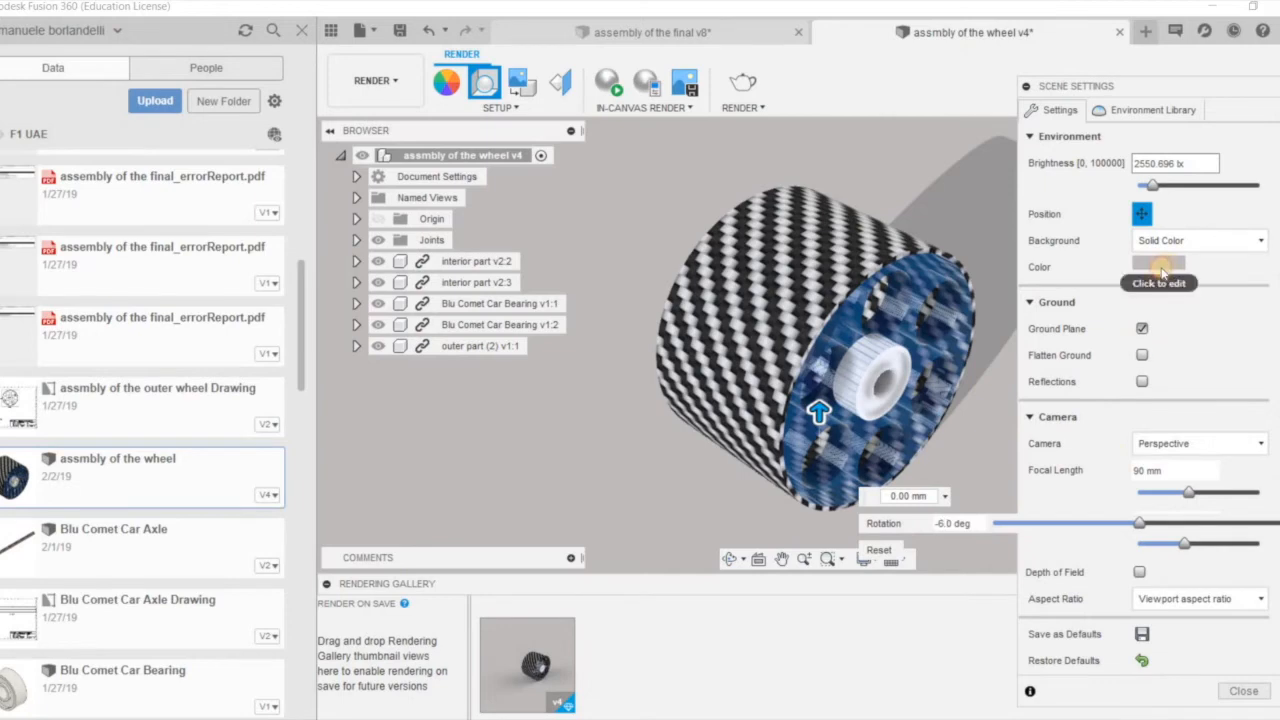
# Step: Try white and black as the scene's solid background color
pyautogui.click(1160, 264)
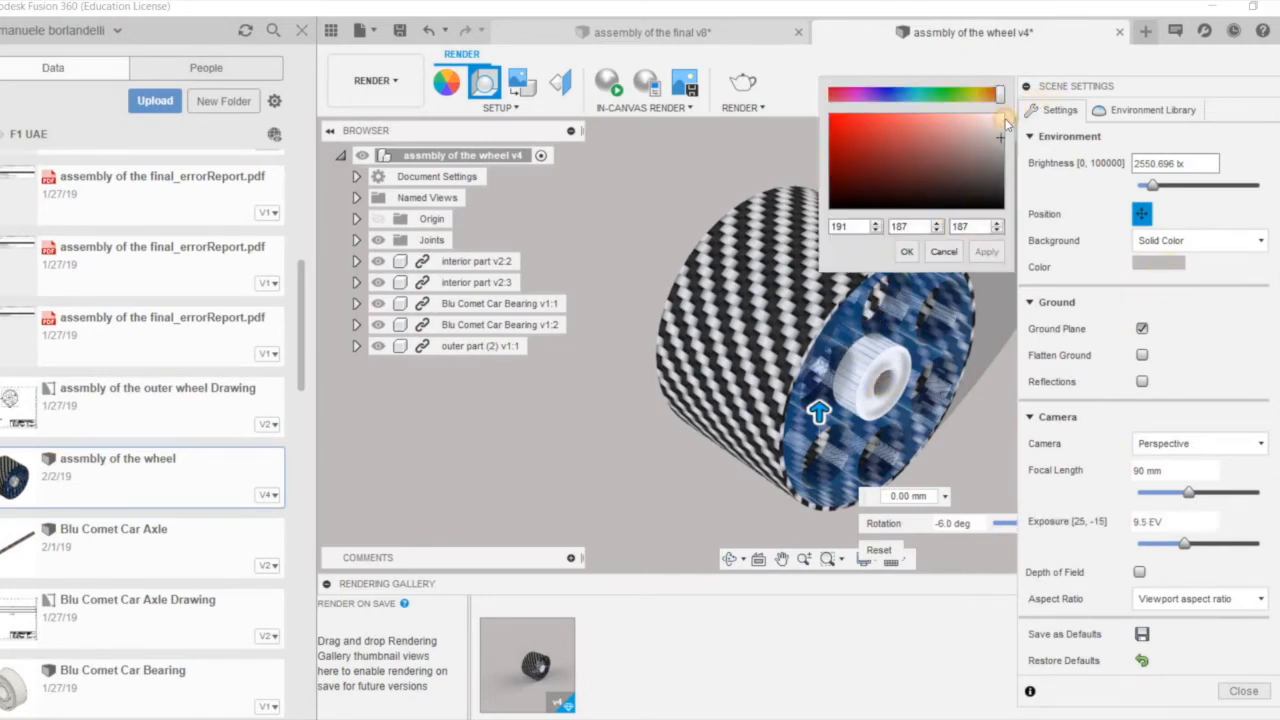
pyautogui.click(907, 251)
pyautogui.scroll(-5, 805, 392)
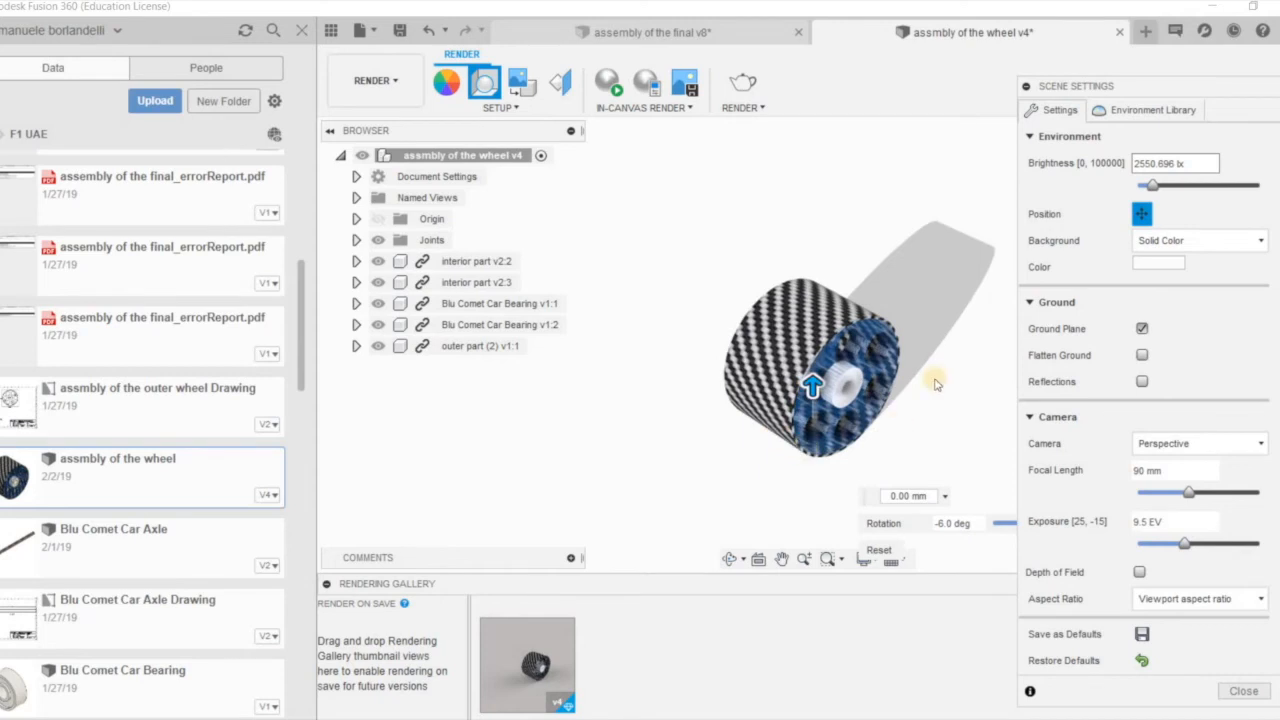
pyautogui.click(1152, 263)
pyautogui.moveTo(1005, 130); pyautogui.dragTo(906, 252)
pyautogui.click(906, 251)
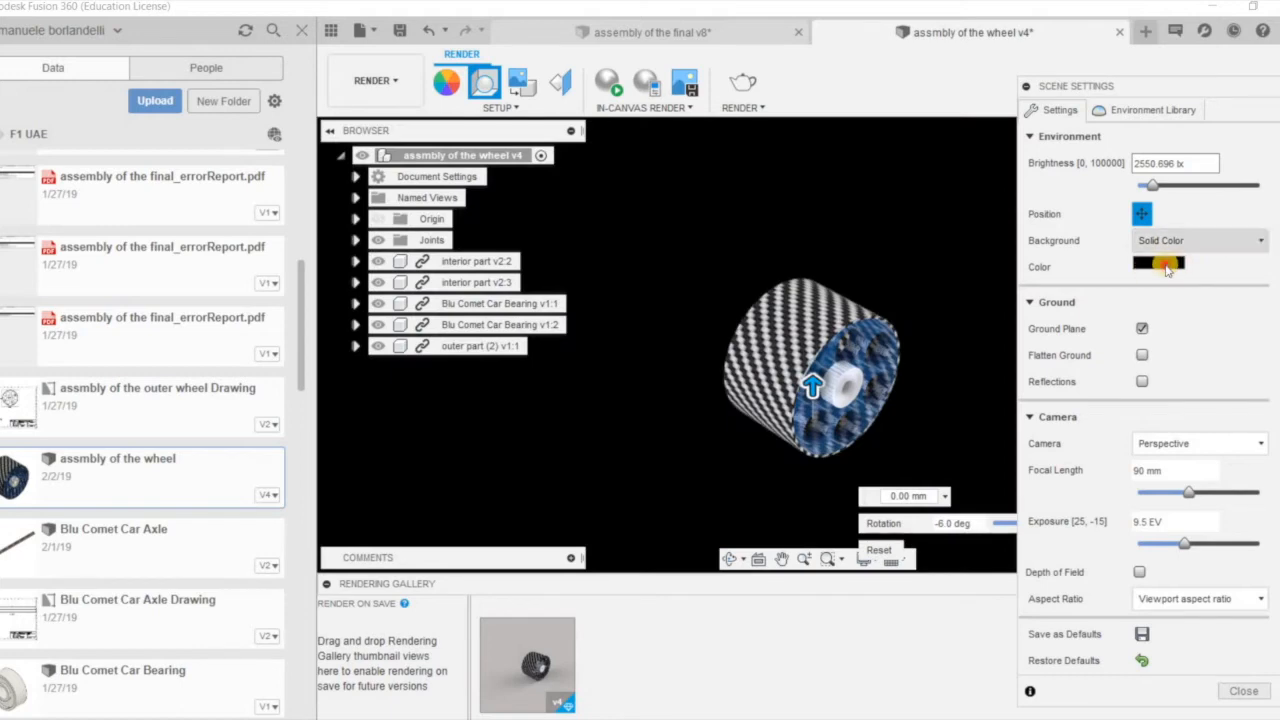
# Step: Set the scene's solid background color to light grey
pyautogui.click(1160, 263)
pyautogui.moveTo(1002, 128); pyautogui.dragTo(986, 160)
pyautogui.click(906, 251)
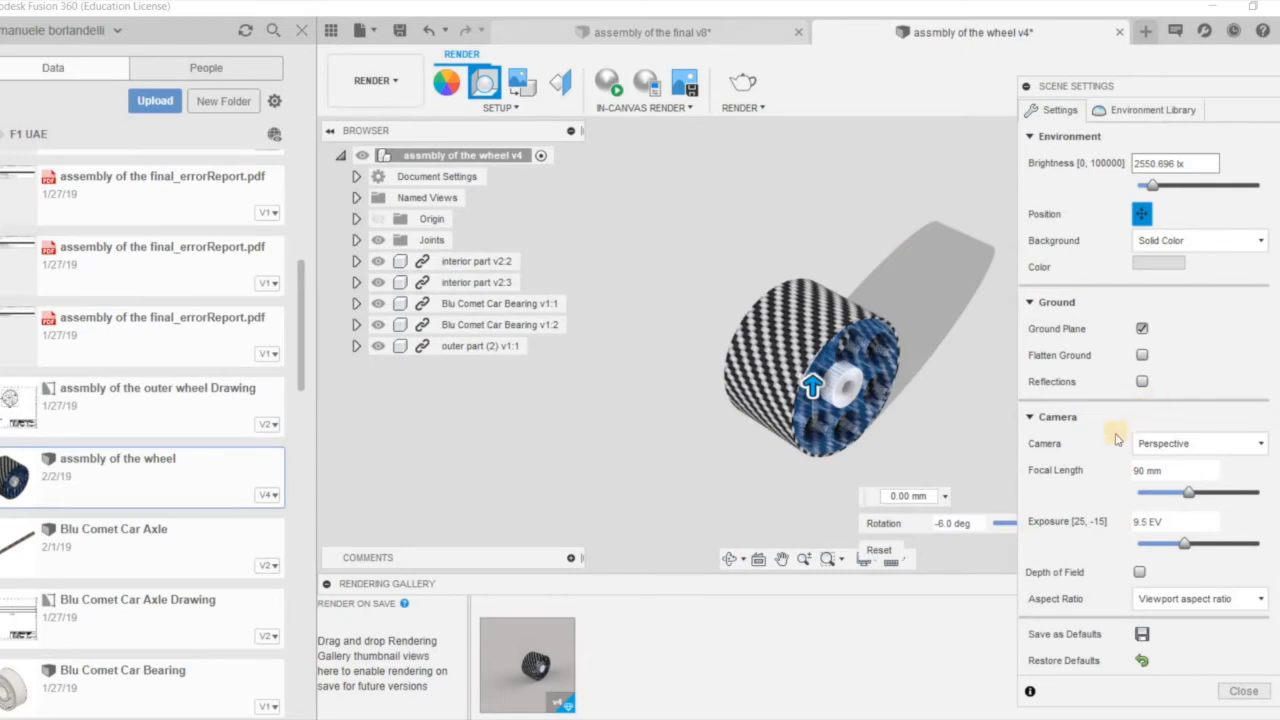
# Step: Turn on ground reflections without flattening the ground and set the reflection roughness to 0.25
pyautogui.click(1142, 355)
pyautogui.click(1142, 381)
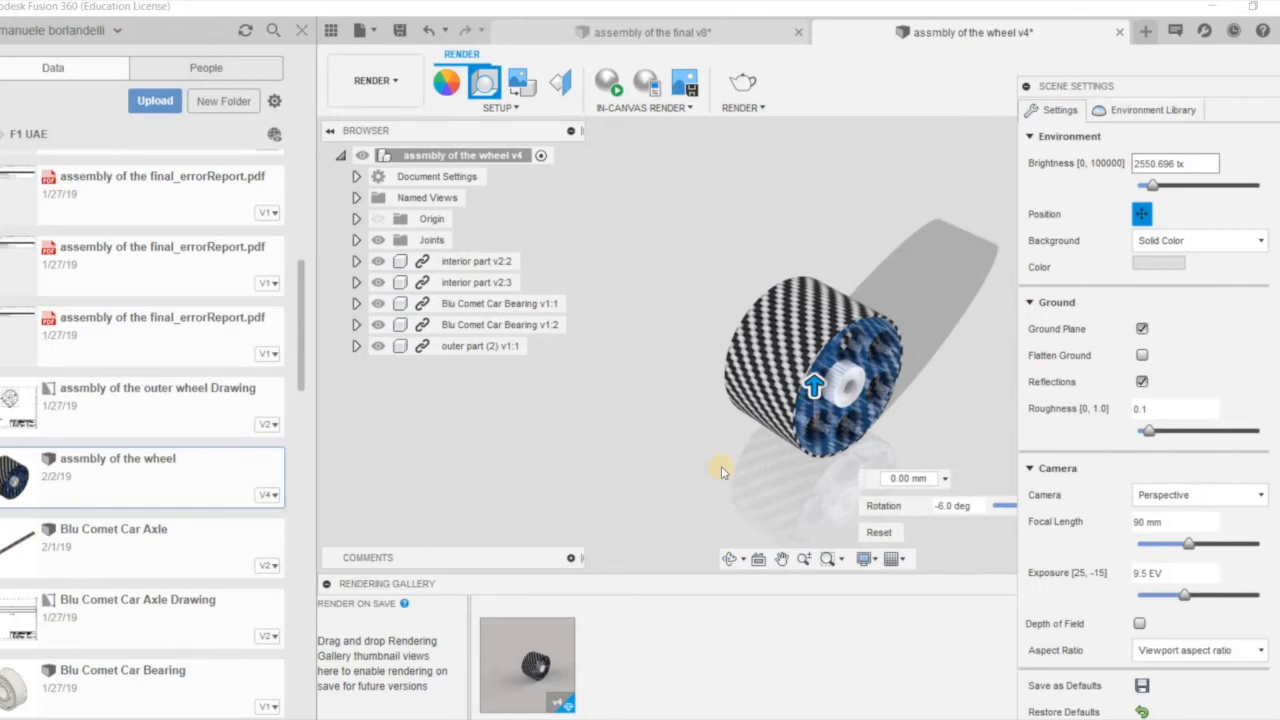
pyautogui.moveTo(1148, 431)
pyautogui.mouseDown()
pyautogui.moveTo(1257, 432)
pyautogui.moveTo(1204, 444)
pyautogui.moveTo(1136, 432)
pyautogui.moveTo(1166, 434)
pyautogui.mouseUp()
pyautogui.write('5')
pyautogui.click(772, 510)
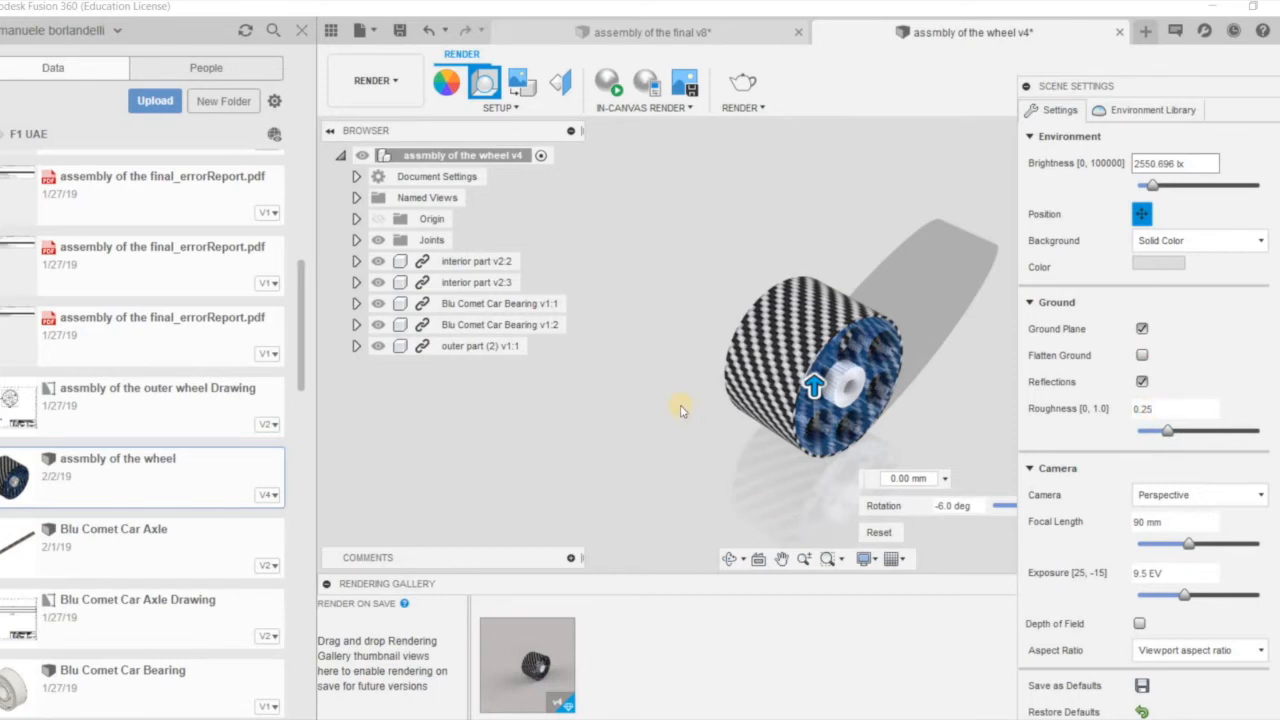
pyautogui.scroll(4, 699, 427)
pyautogui.scroll(-5, 699, 427)
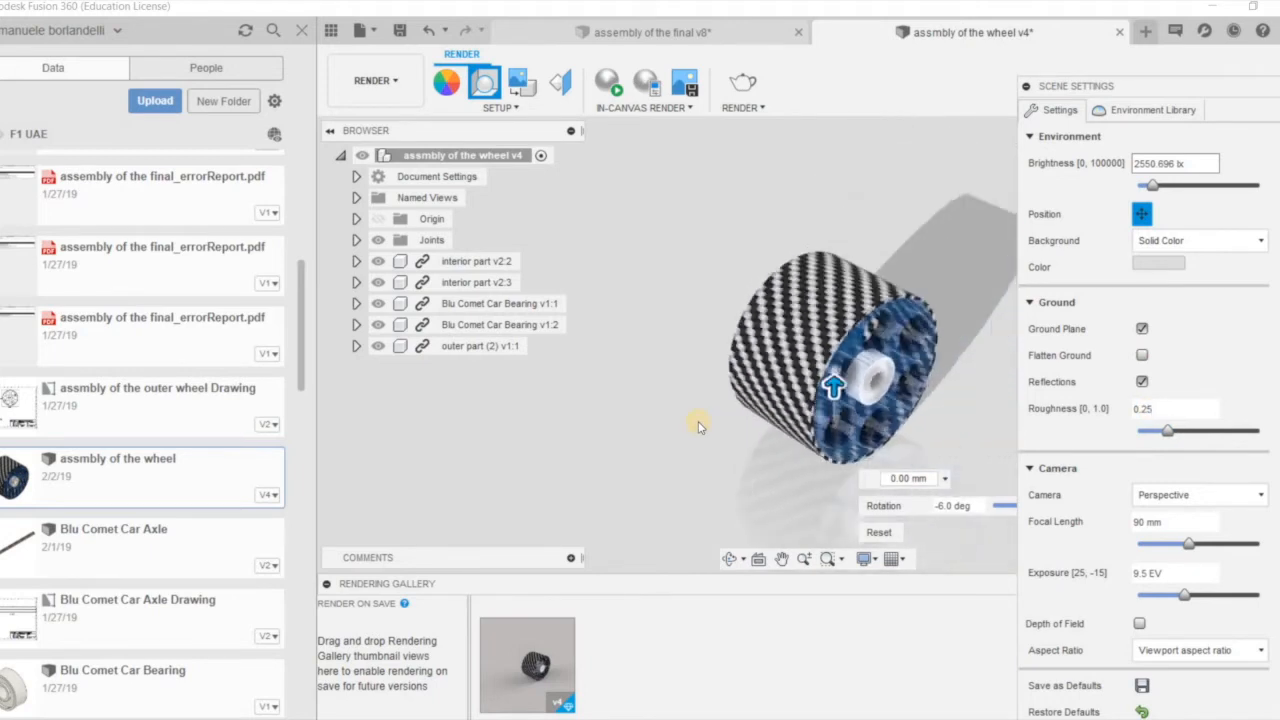
pyautogui.scroll(2, 699, 427)
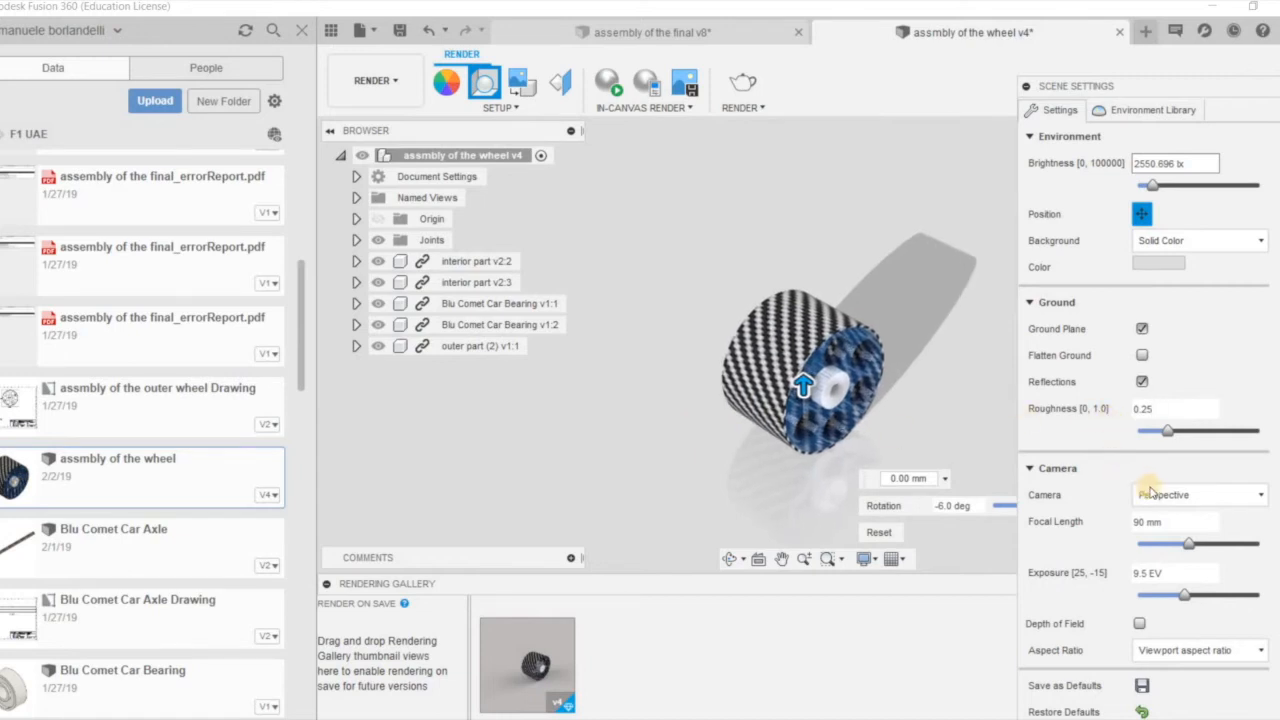
# Step: Try the Orthographic and Perspective with Ortho Faces camera types, then return the camera to Perspective
pyautogui.click(1150, 495)
pyautogui.click(1150, 514)
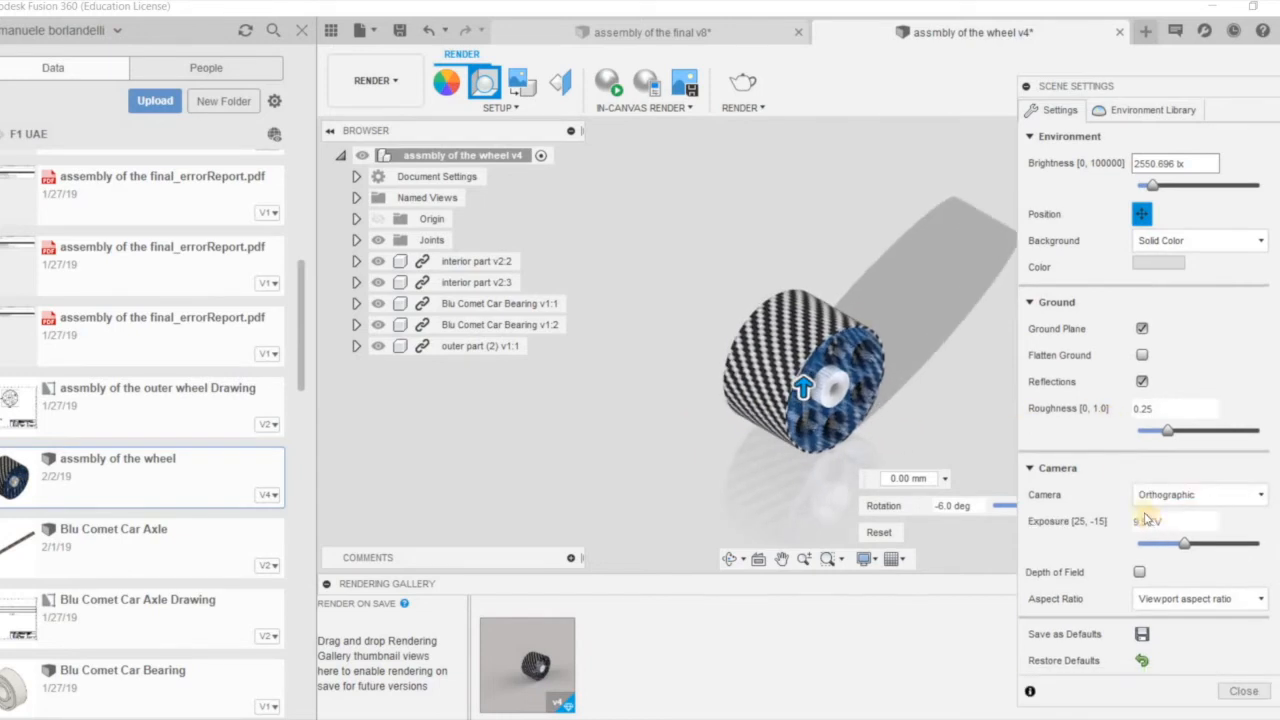
pyautogui.click(1150, 495)
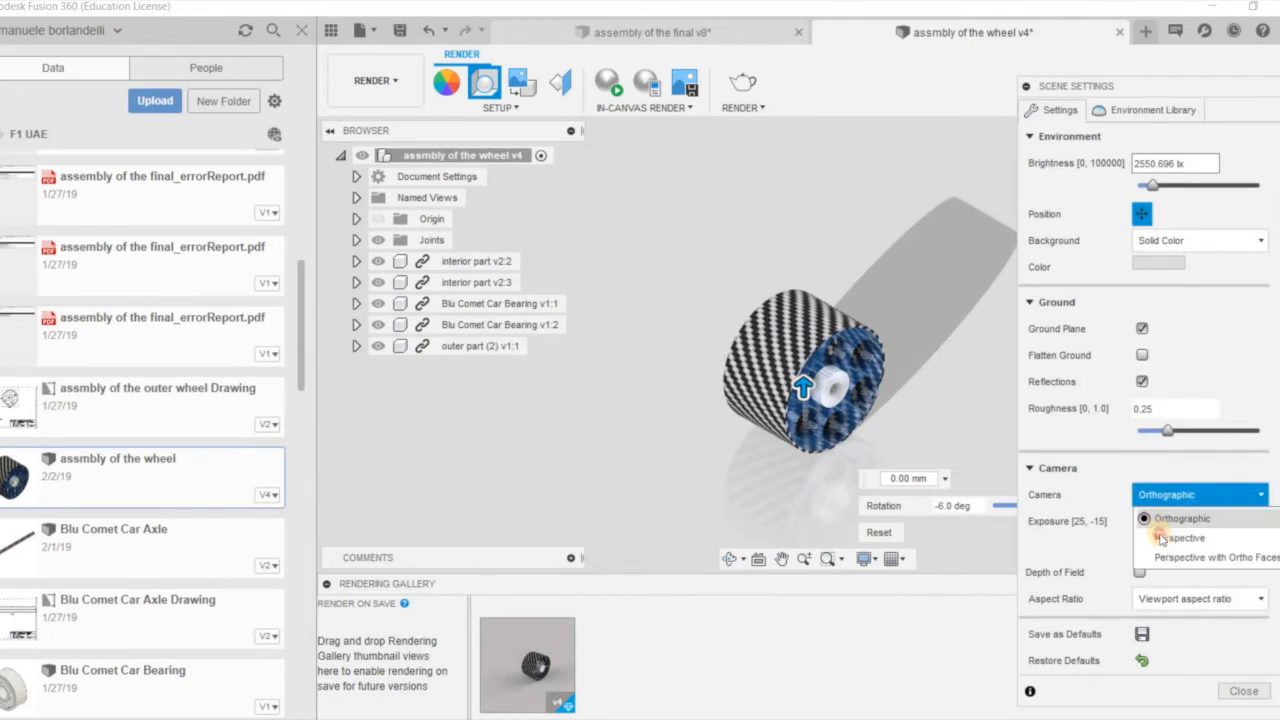
pyautogui.click(1155, 537)
pyautogui.click(1158, 500)
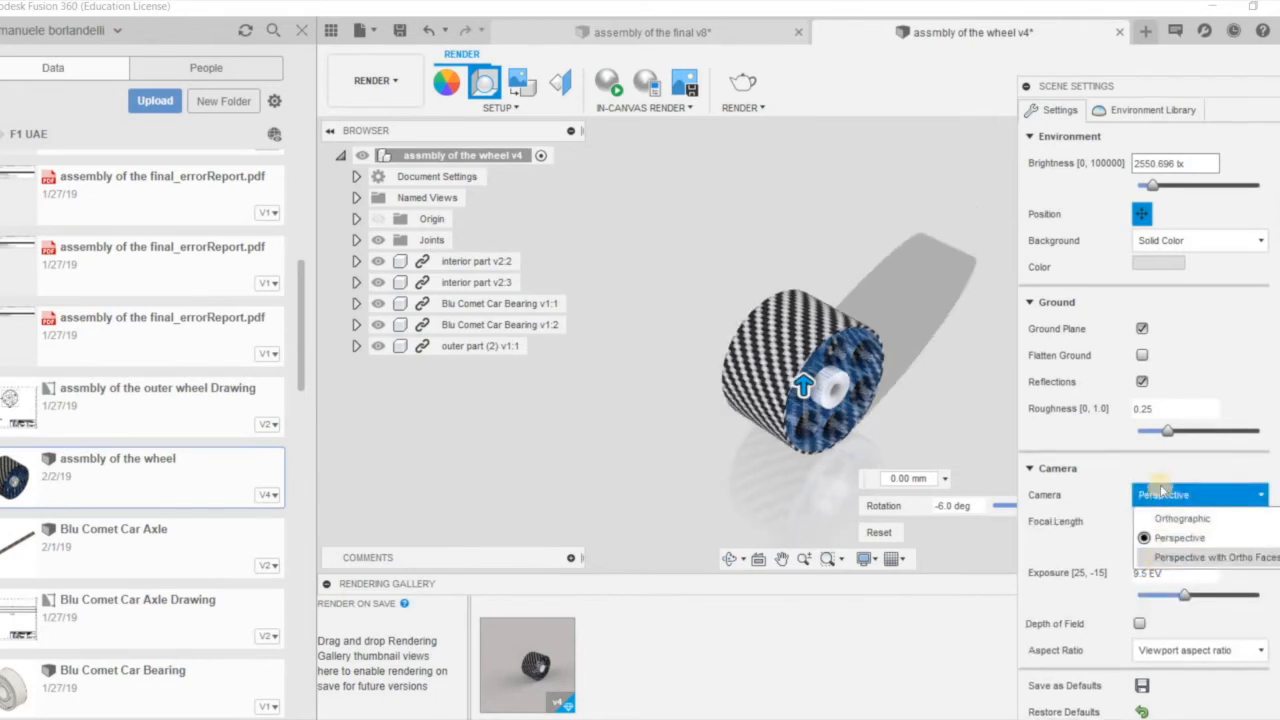
pyautogui.click(1160, 557)
pyautogui.click(1160, 495)
pyautogui.click(1155, 535)
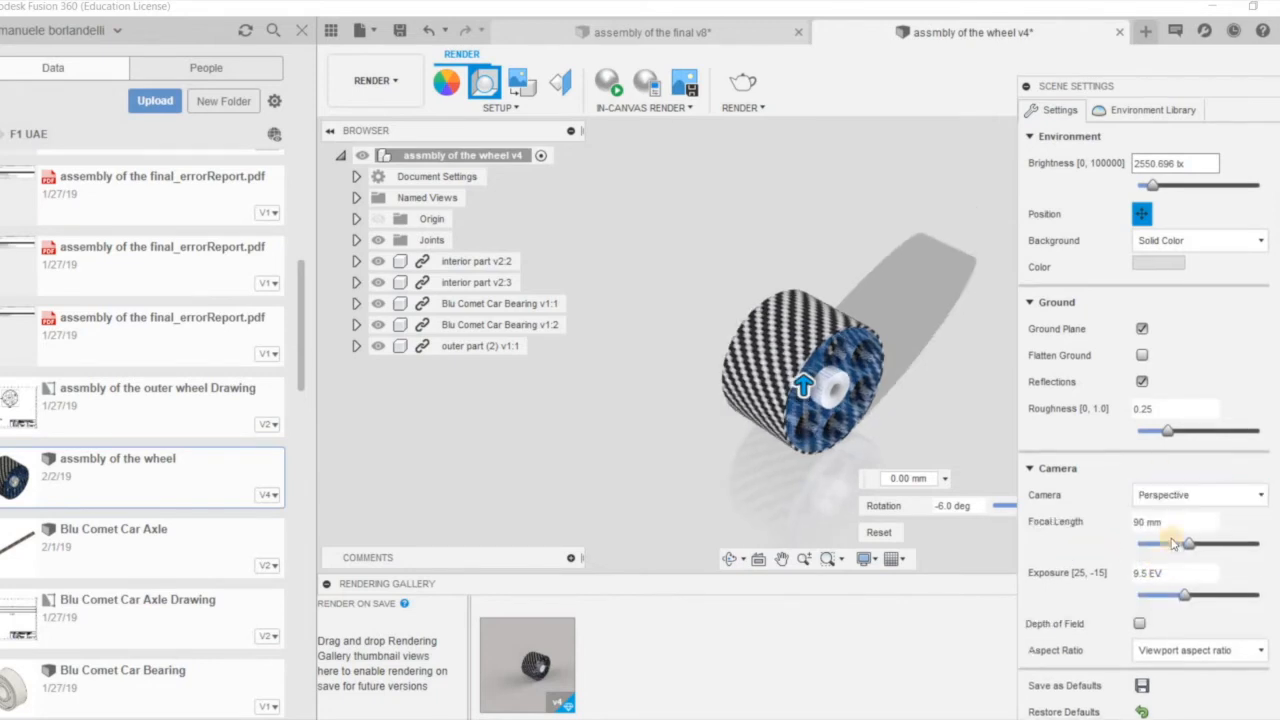
# Step: Set the camera's focal length to 50 mm and its exposure to 10 EV
pyautogui.click(1140, 521)
pyautogui.write('5')
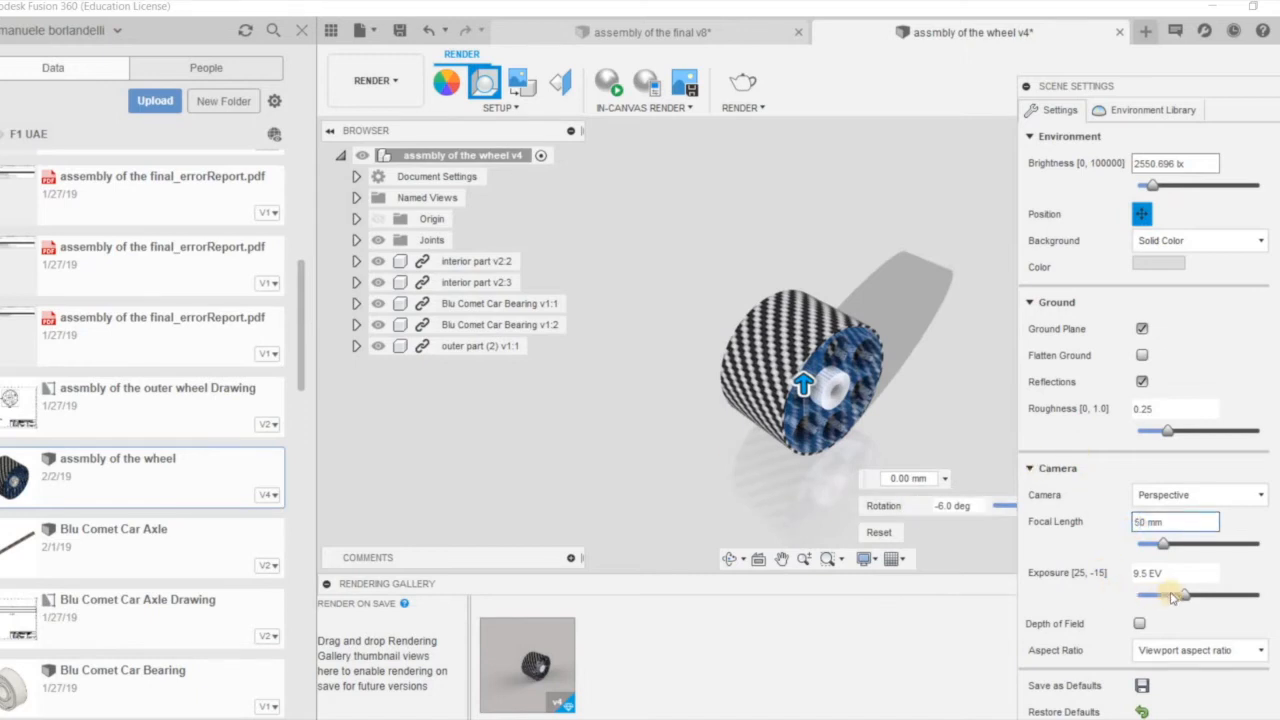
pyautogui.moveTo(1186, 595)
pyautogui.mouseDown()
pyautogui.moveTo(1198, 596)
pyautogui.moveTo(1184, 595)
pyautogui.mouseUp()
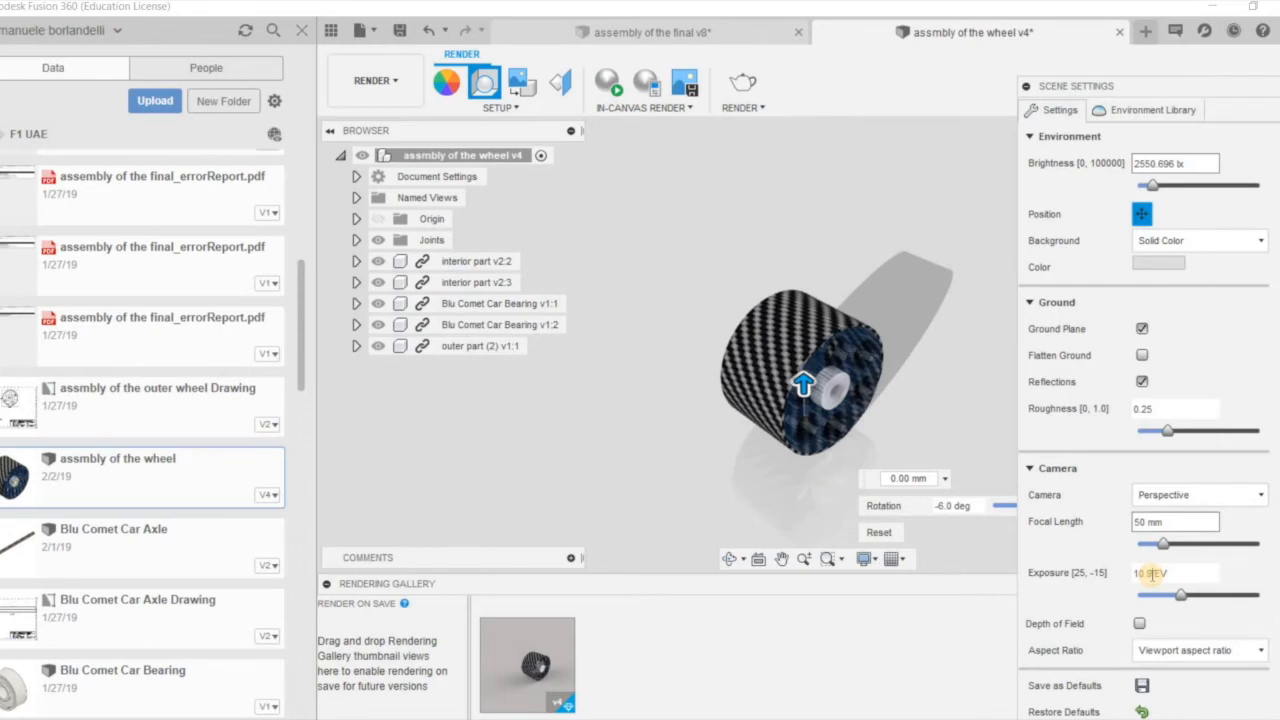
pyautogui.press('BackSpace')
pyautogui.press('BackSpace')
pyautogui.write('1')
pyautogui.press('BackSpace')
pyautogui.write('2')
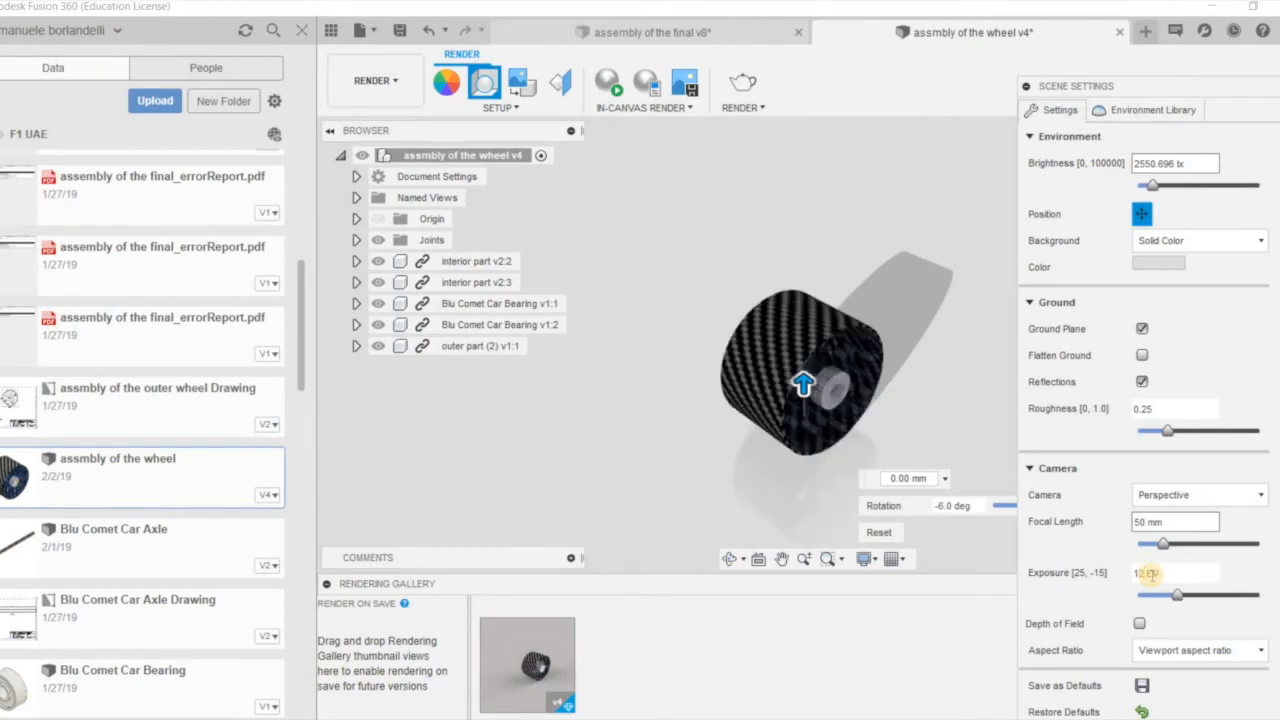
pyautogui.press('BackSpace')
pyautogui.write('1')
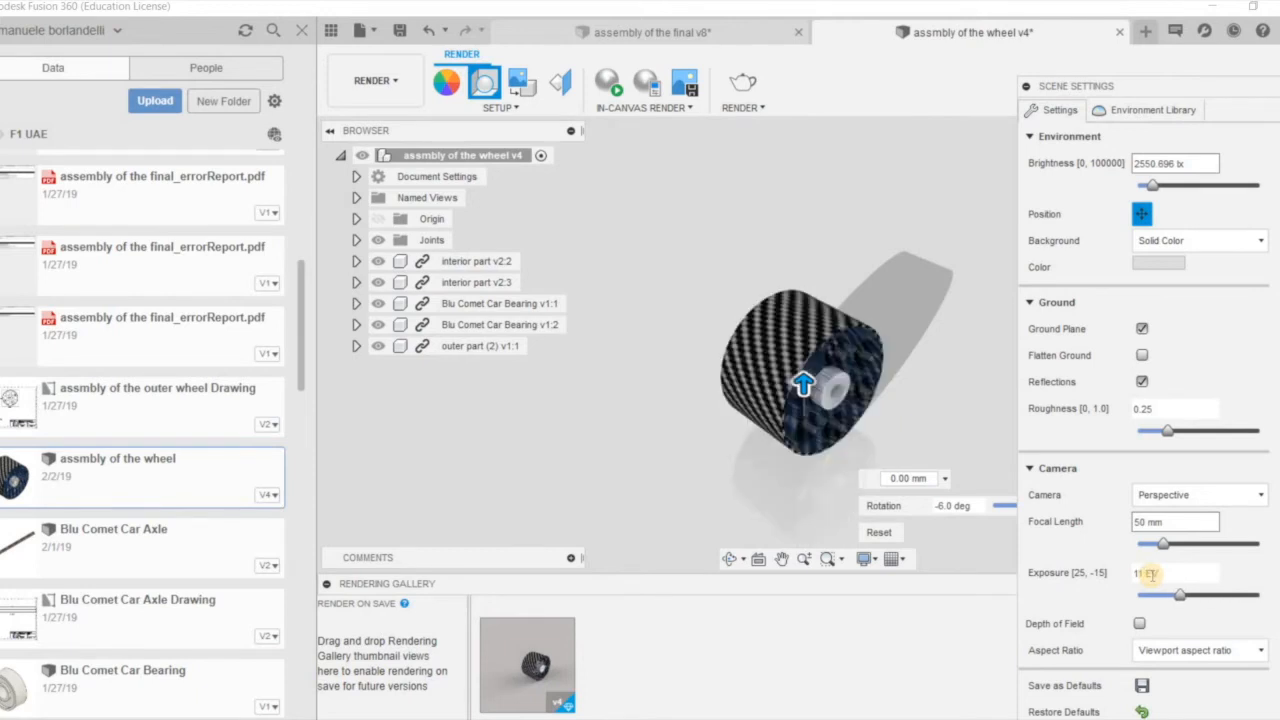
pyautogui.press('BackSpace')
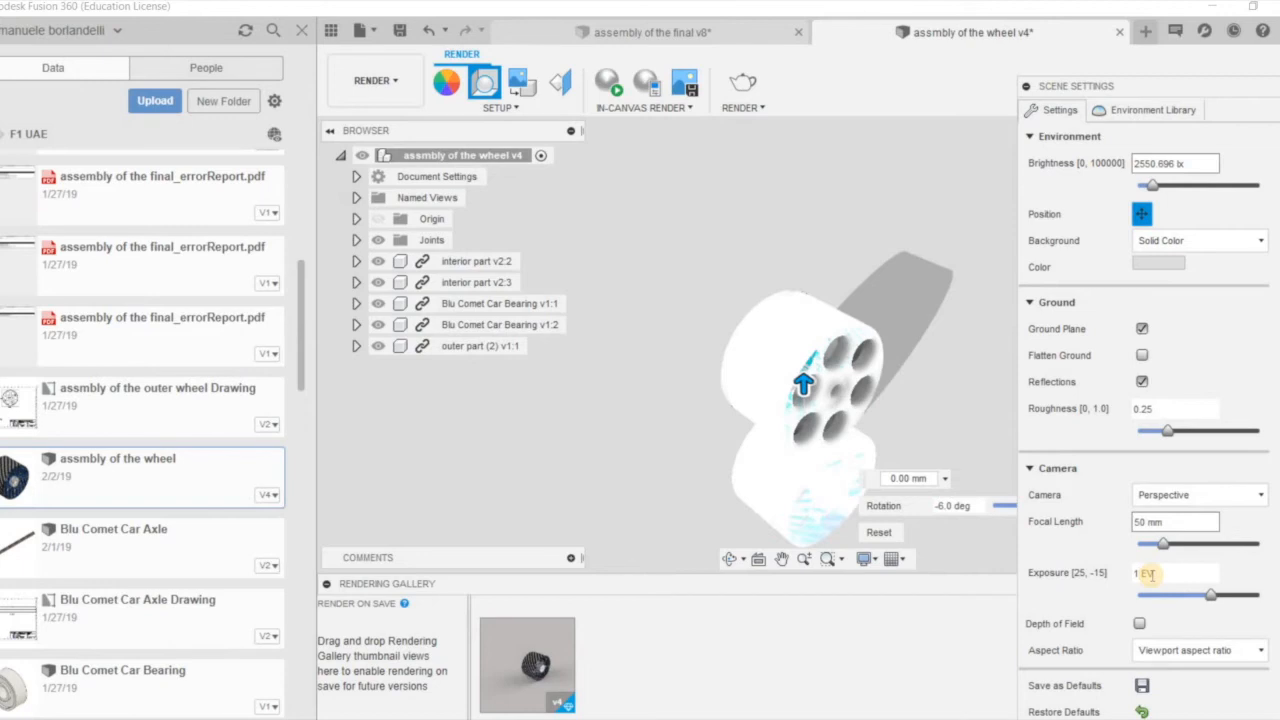
pyautogui.write('0')
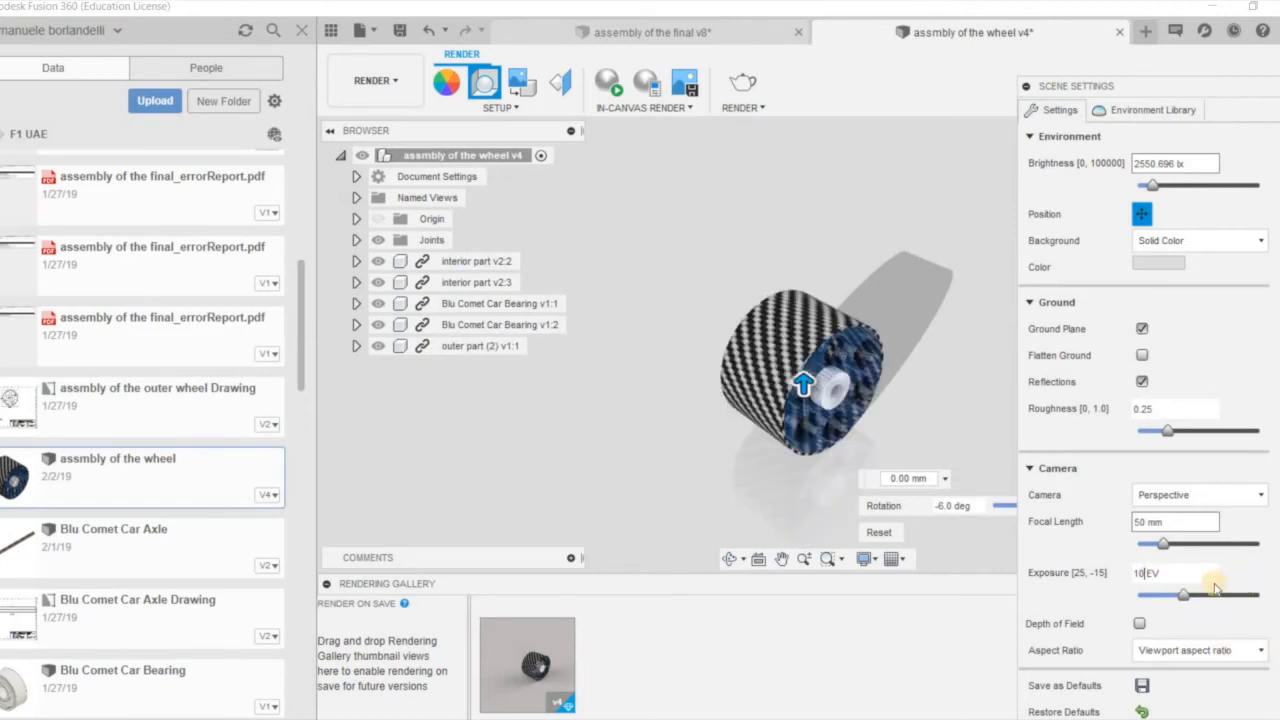
# Step: Enable Depth of Field for the camera and pick the bearing at the wheel's hub as the center of focus
pyautogui.click(1140, 623)
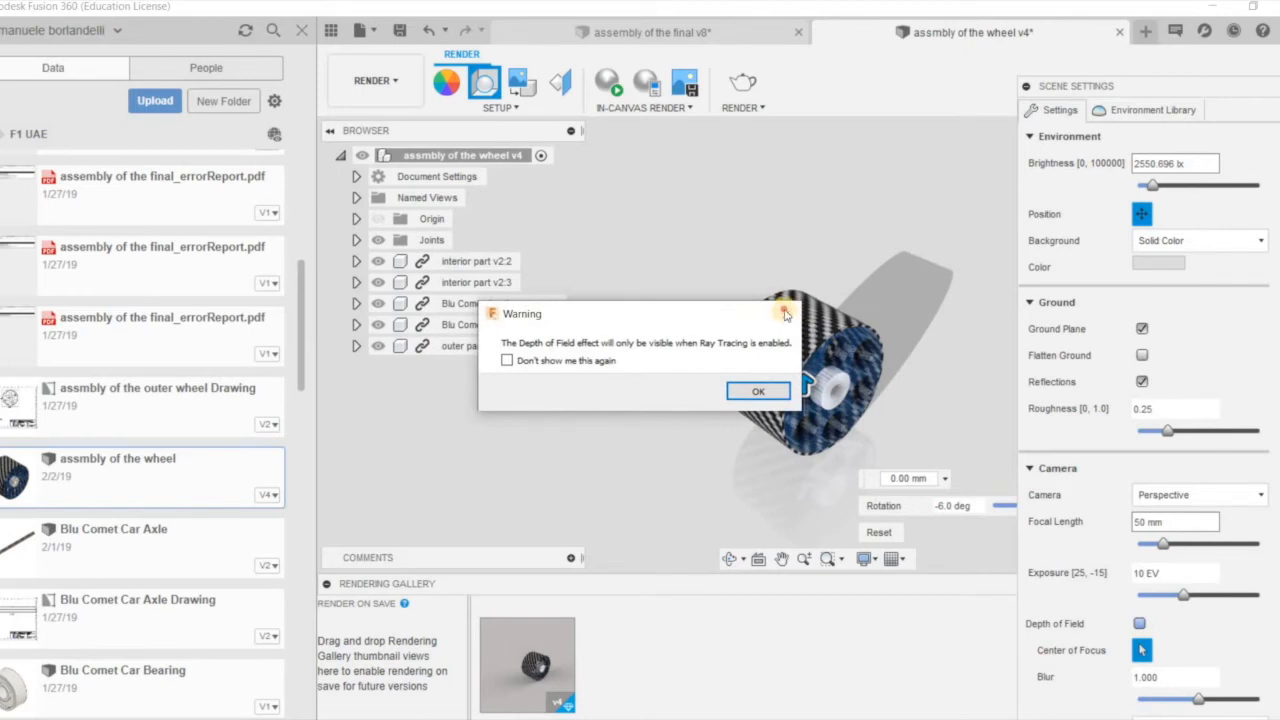
pyautogui.click(785, 314)
pyautogui.click(1141, 651)
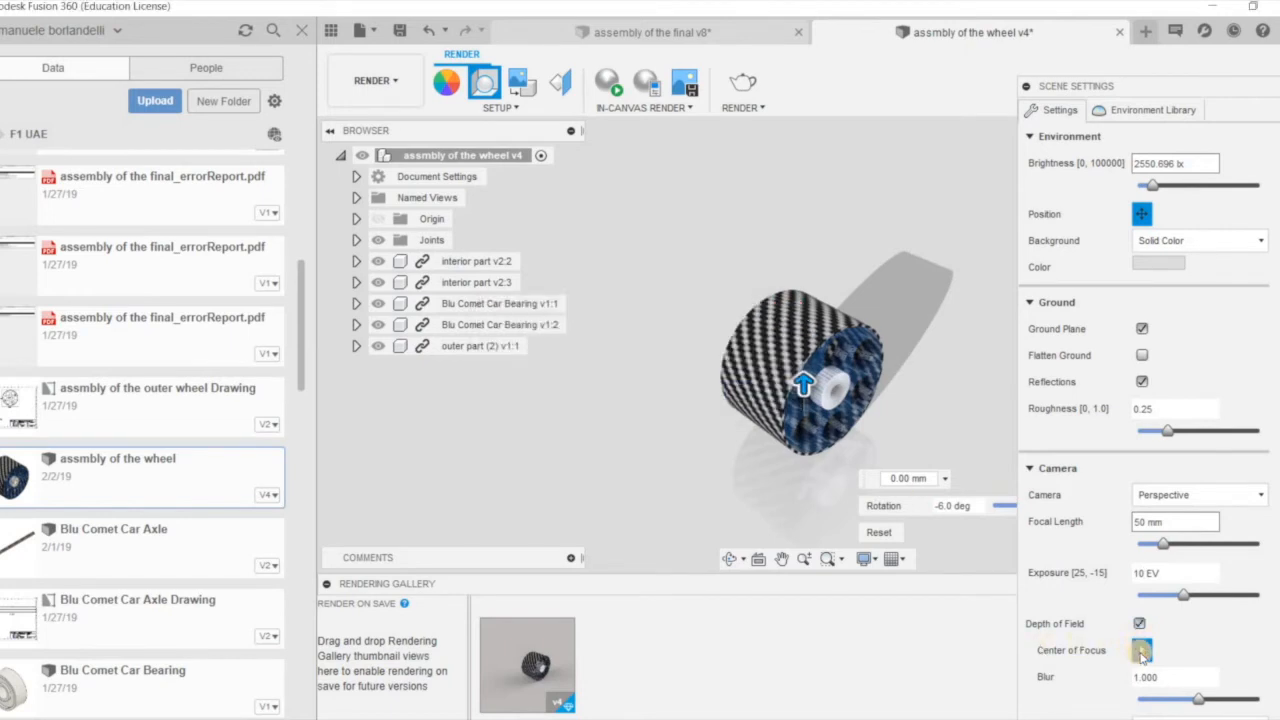
pyautogui.click(837, 397)
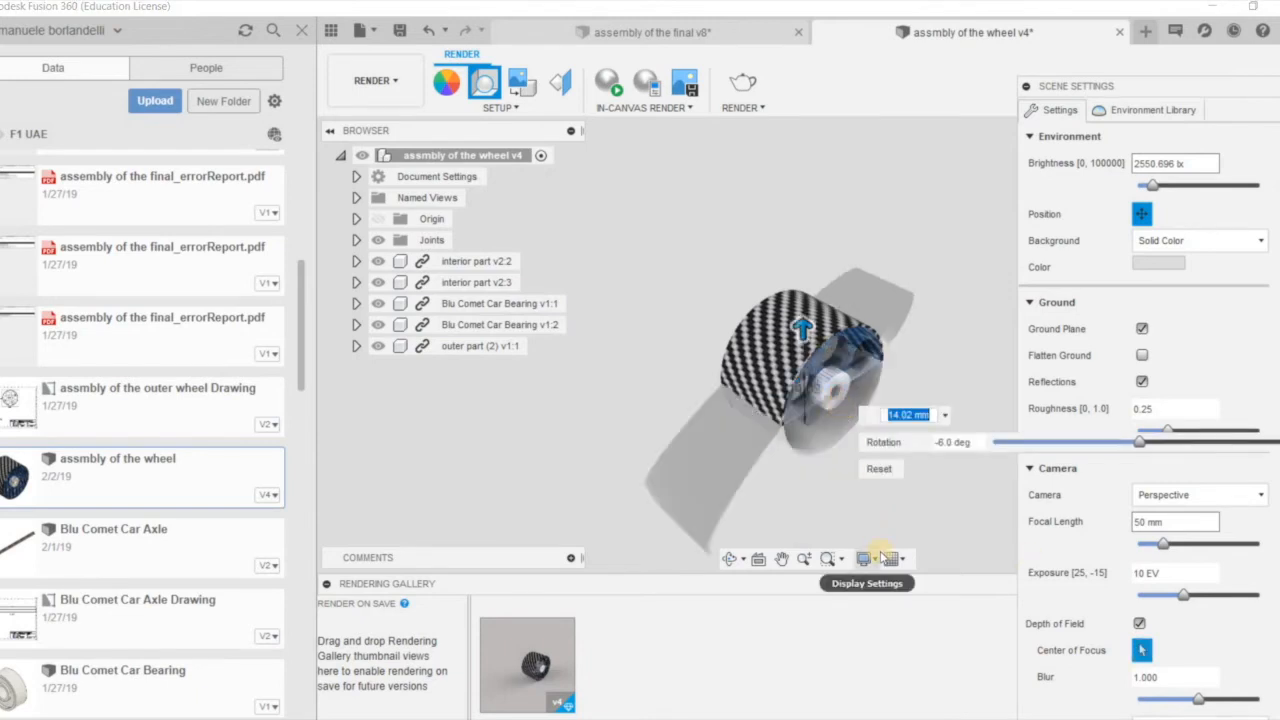
# Step: Return the environment's ground offset to 0.00 mm and set its rotation to -6.0 deg
pyautogui.moveTo(805, 329); pyautogui.dragTo(808, 388)
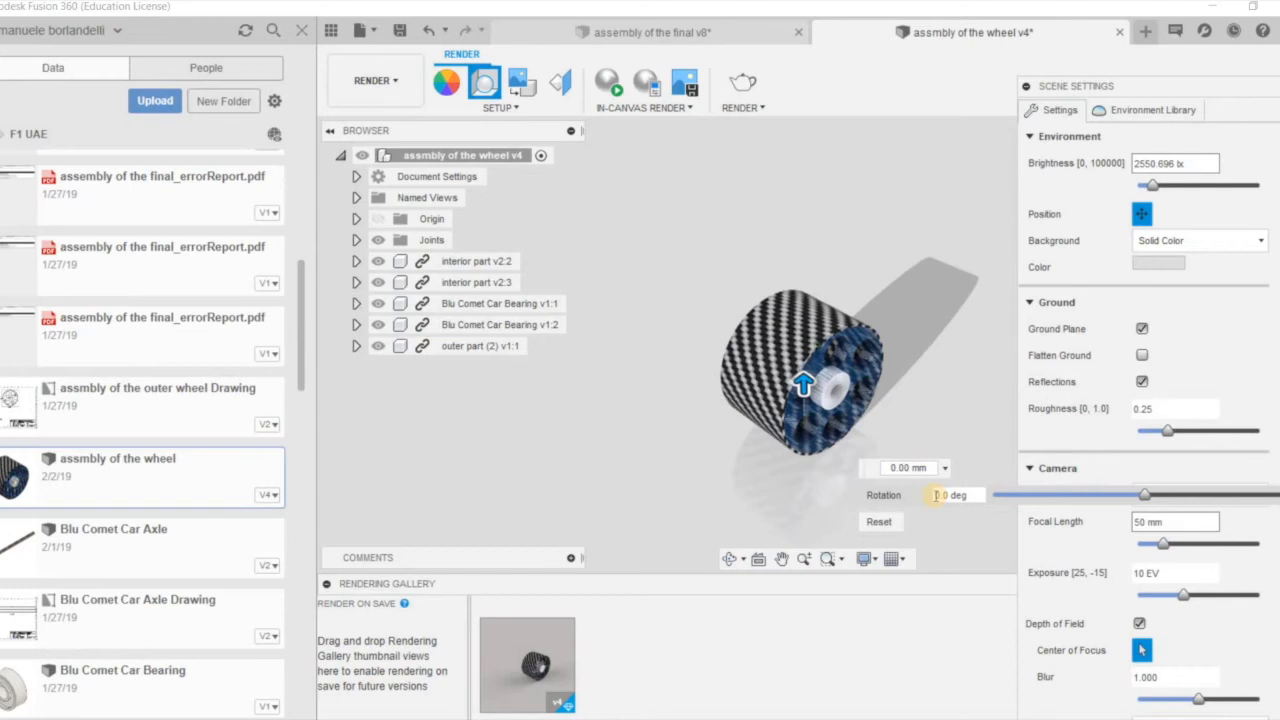
pyautogui.write('1')
pyautogui.press('Right')
pyautogui.press('BackSpace')
pyautogui.write('6')
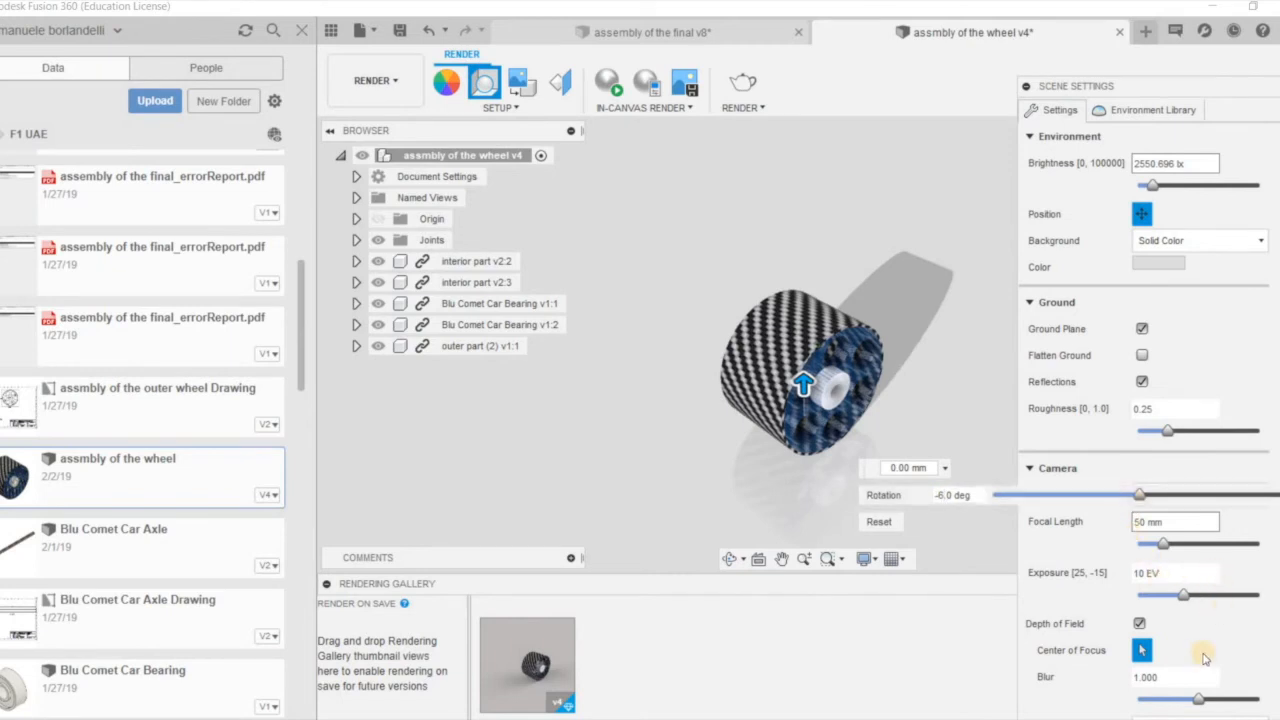
# Step: Try a center of focus on the wheel's lower rim with a blur of 0.950, and turn off Depth of Field
pyautogui.click(1142, 650)
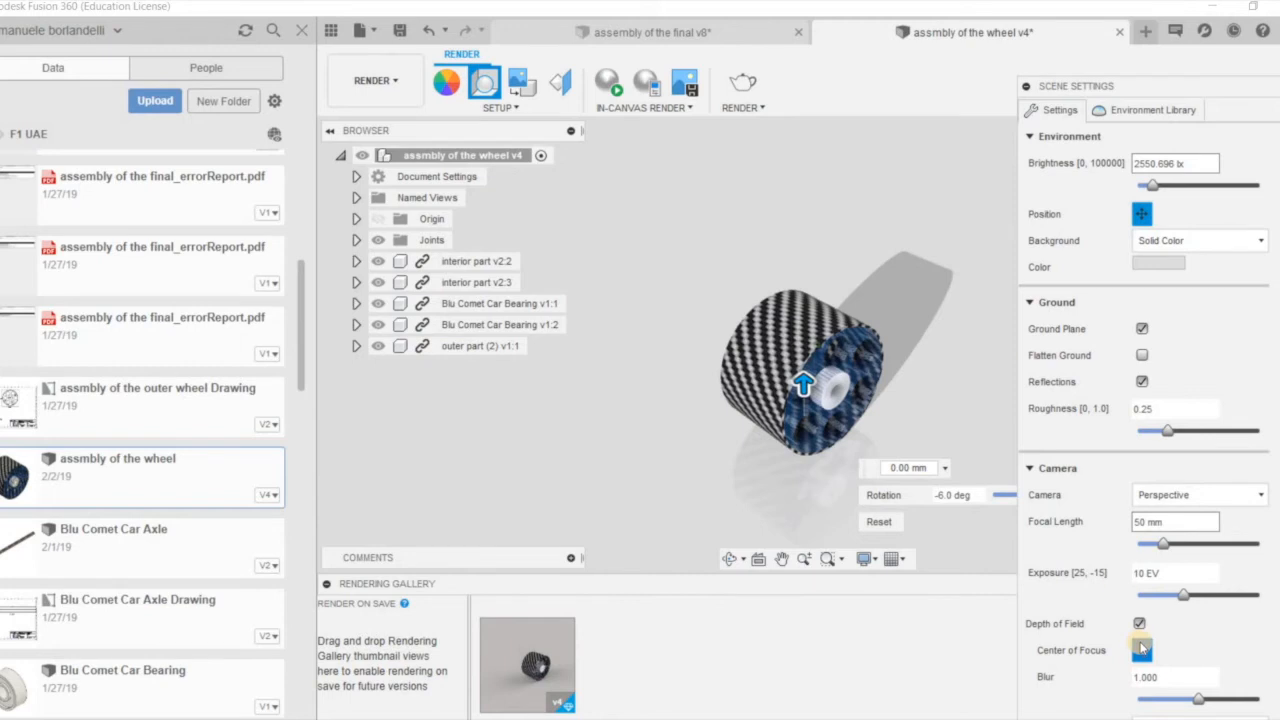
pyautogui.click(1142, 650)
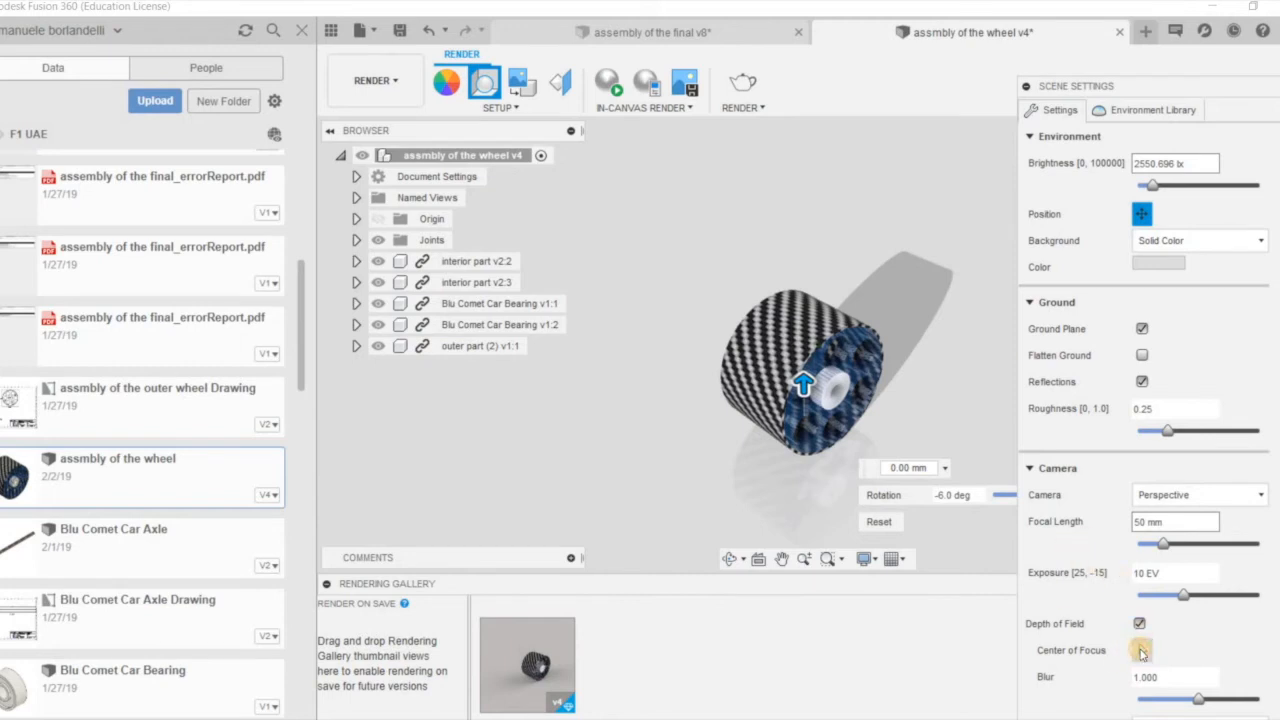
pyautogui.click(818, 440)
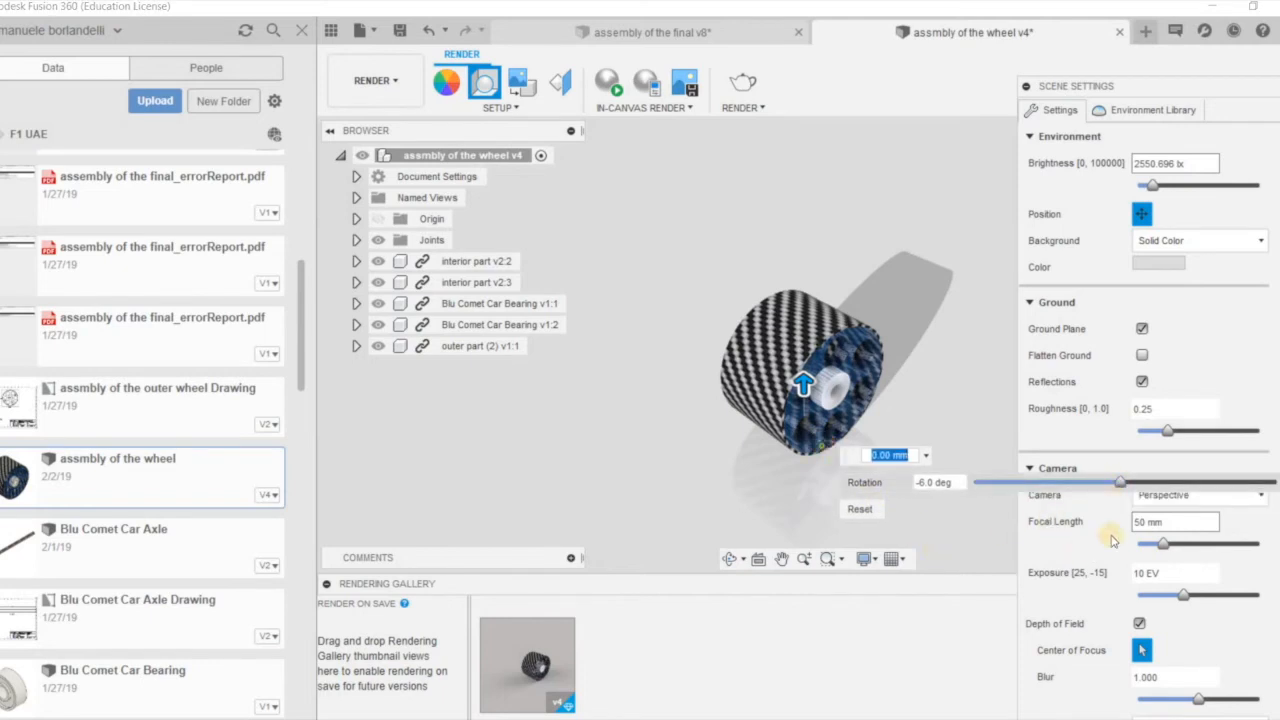
pyautogui.moveTo(1198, 703)
pyautogui.mouseDown()
pyautogui.moveTo(1222, 701)
pyautogui.moveTo(1170, 706)
pyautogui.moveTo(1197, 703)
pyautogui.mouseUp()
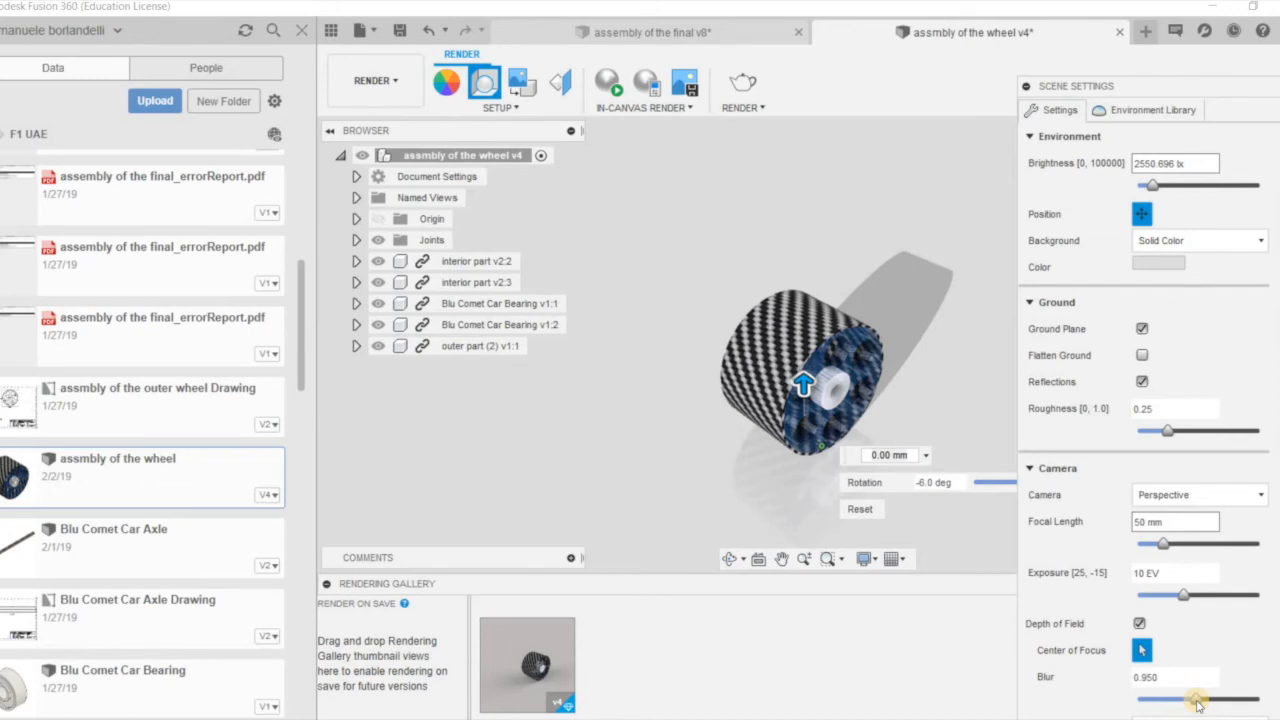
pyautogui.click(1140, 625)
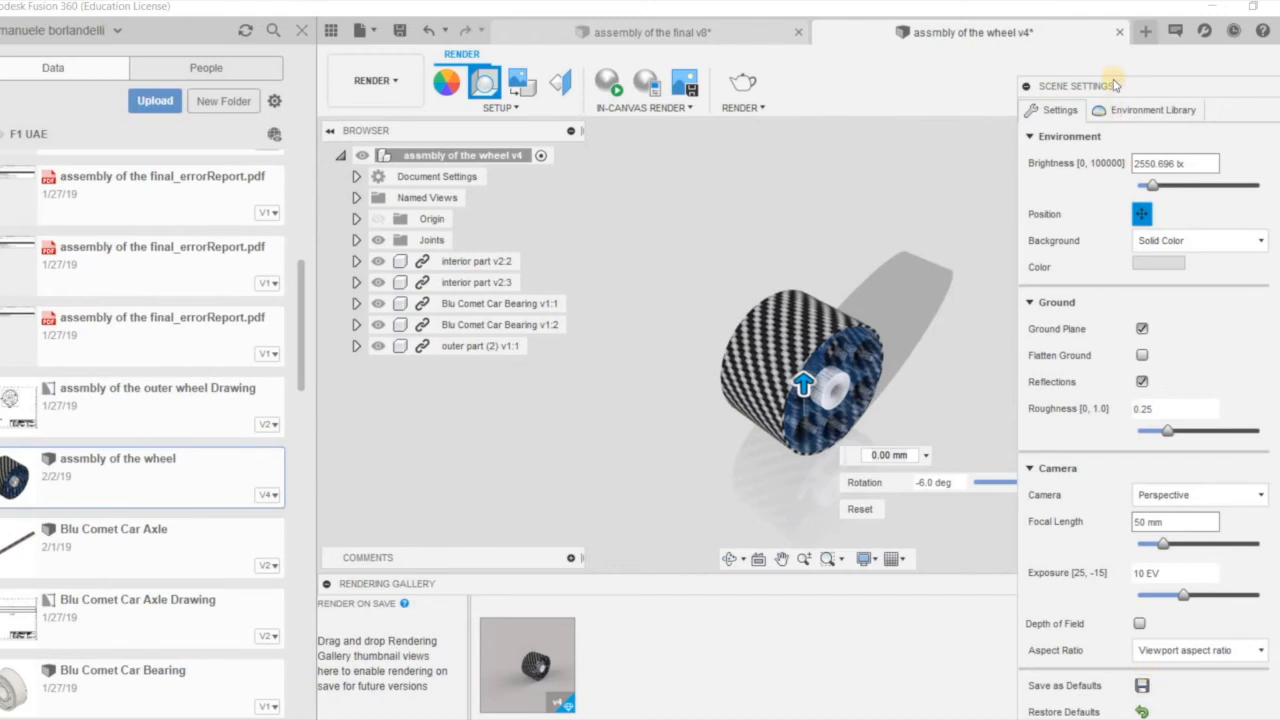
# Step: Try the Grid Light, Rim Highlights and Sharp Highlights environments on the scene, and finish by applying Cool Light
pyautogui.click(1150, 110)
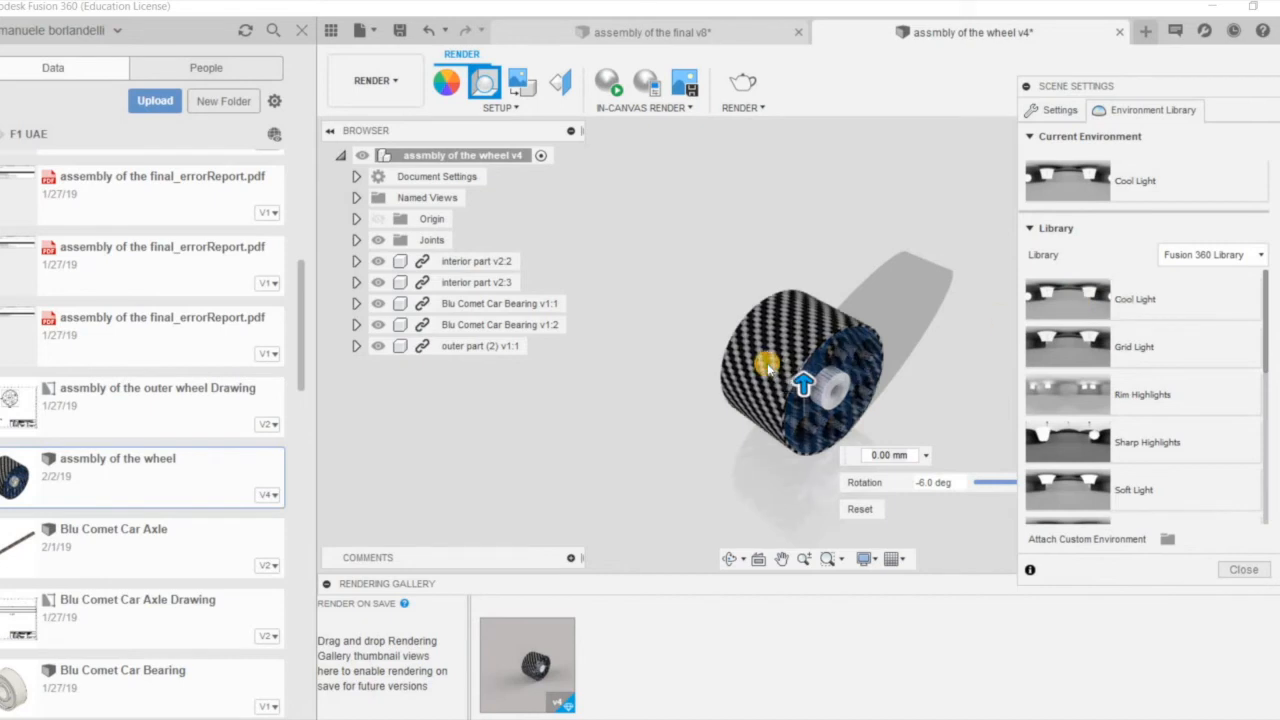
pyautogui.moveTo(1095, 345); pyautogui.dragTo(805, 372)
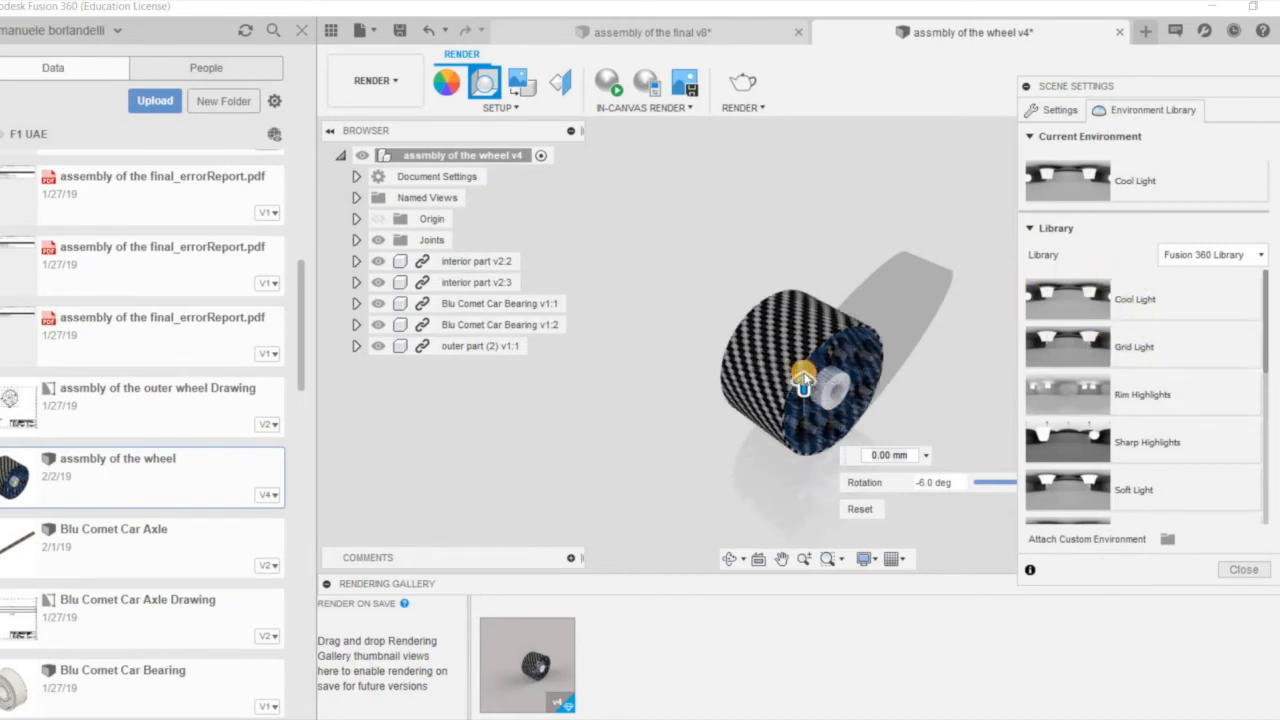
pyautogui.moveTo(1060, 390); pyautogui.dragTo(815, 375)
pyautogui.moveTo(1068, 432); pyautogui.dragTo(812, 372)
pyautogui.moveTo(1078, 292); pyautogui.dragTo(826, 338)
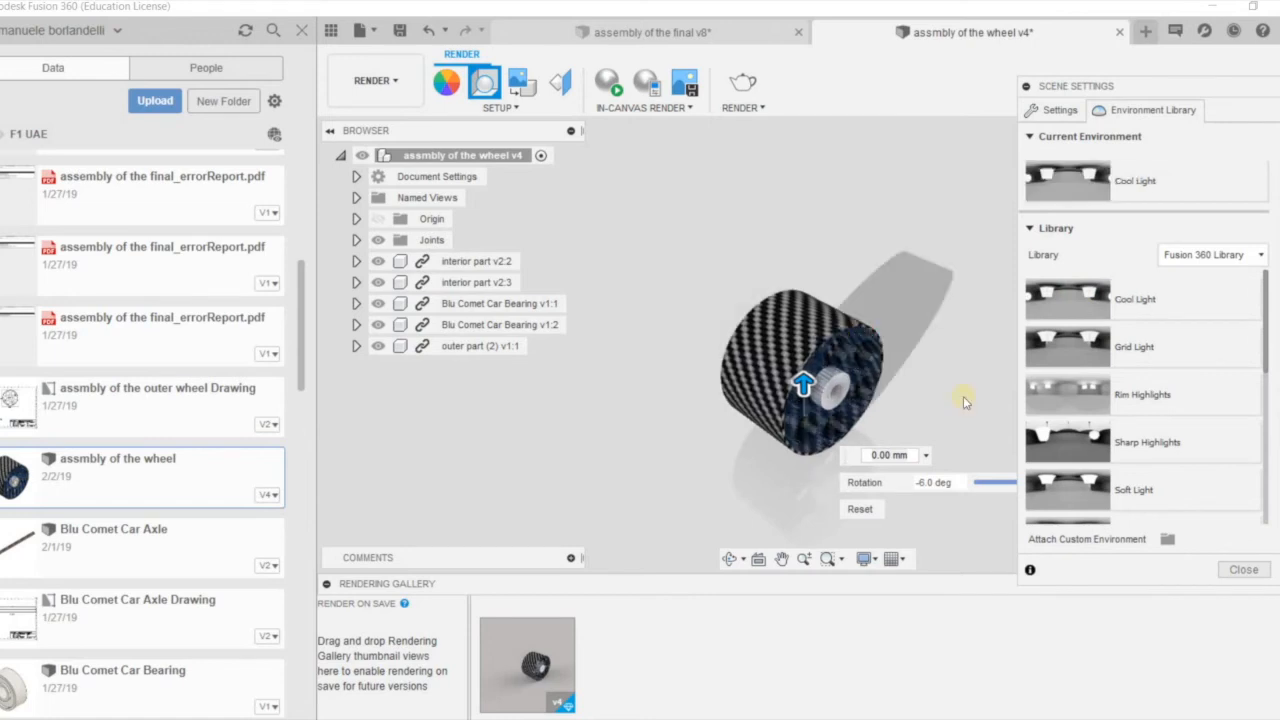
# Step: Look through the remaining environments in the Fusion 360 Library and close the scene settings
pyautogui.scroll(-5, 1115, 410)
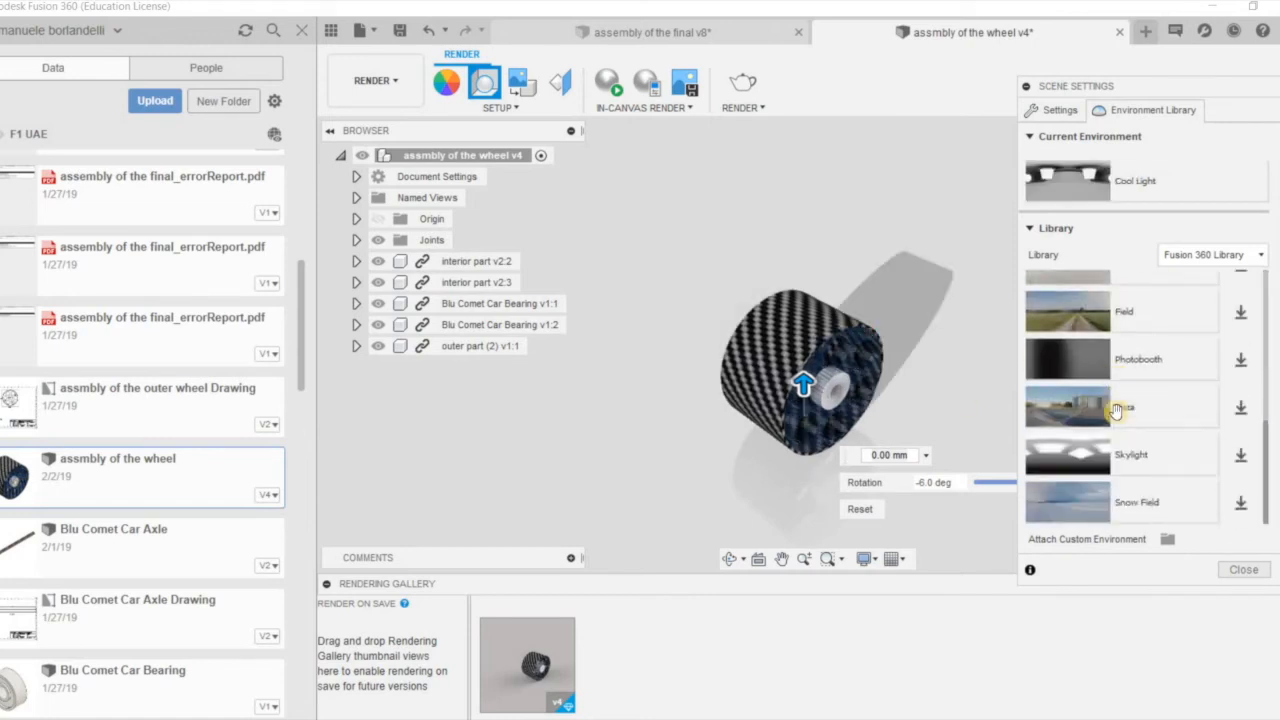
pyautogui.scroll(3, 1115, 411)
pyautogui.scroll(-3, 1115, 411)
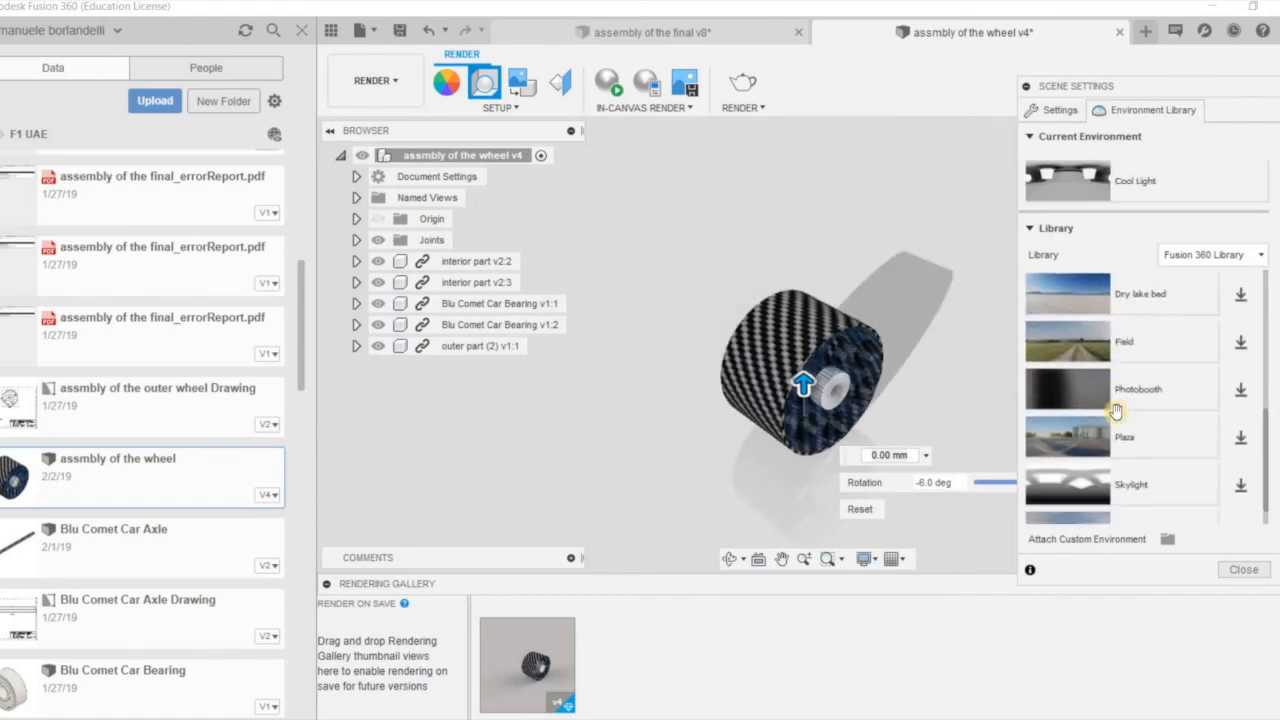
pyautogui.click(1242, 570)
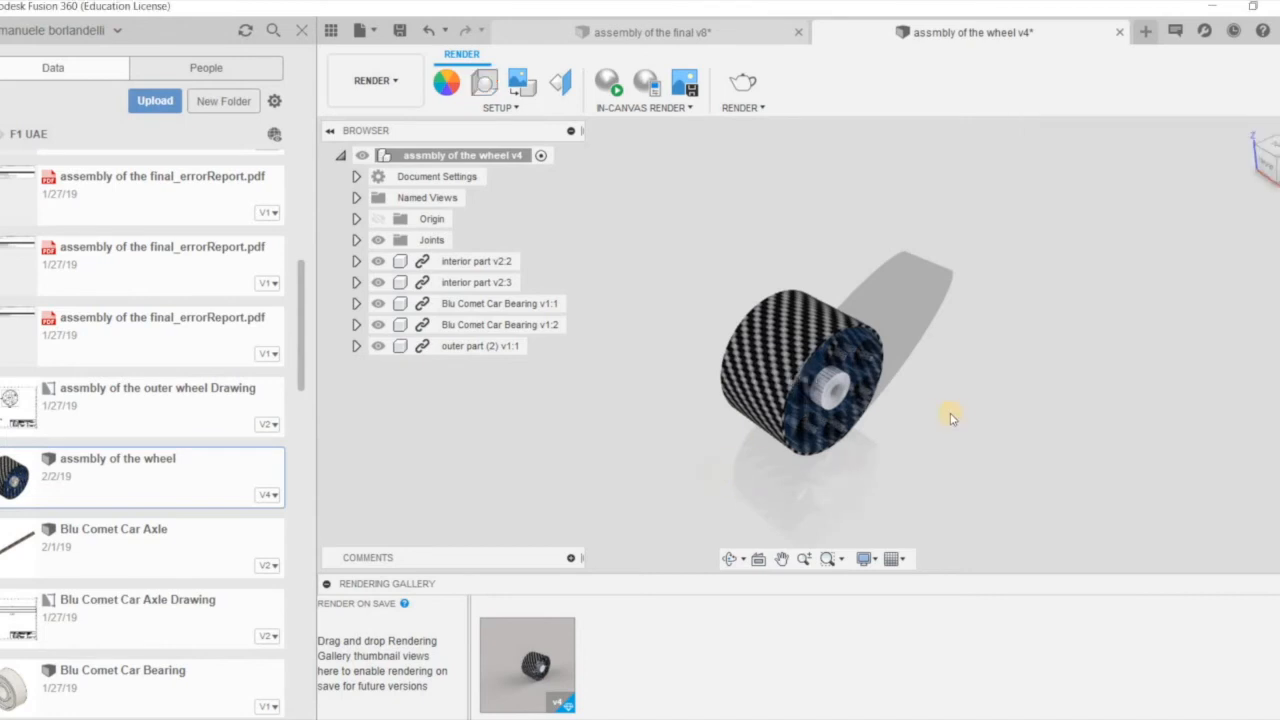
# Step: Enlarge the wheel in the view to frame it for the render
pyautogui.scroll(5, 951, 418)
pyautogui.scroll(-5, 951, 418)
pyautogui.scroll(-3, 951, 418)
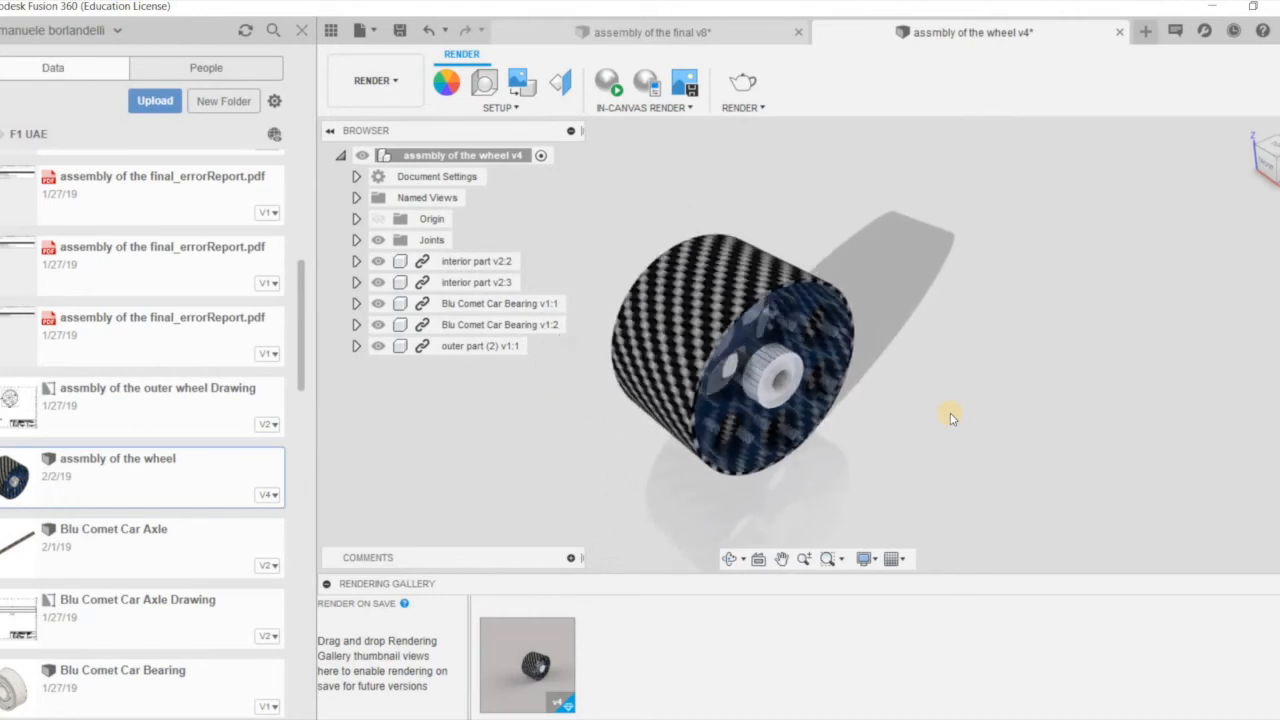
pyautogui.scroll(1, 951, 418)
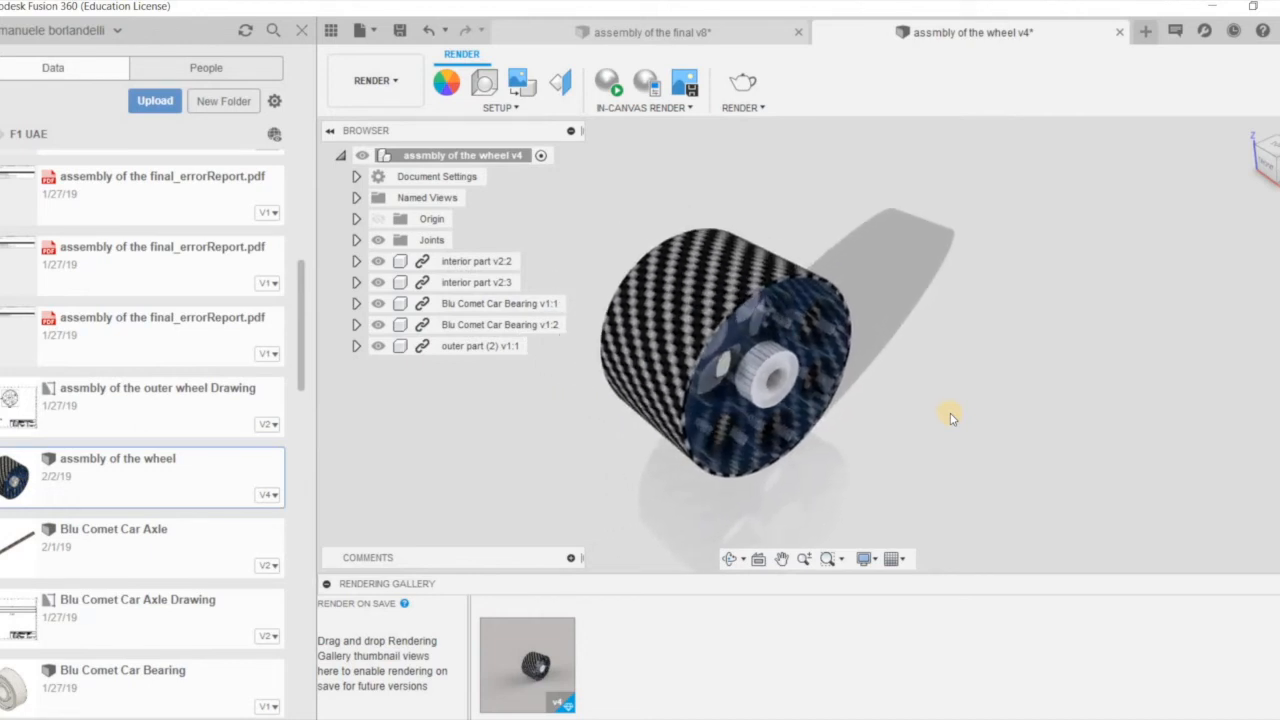
# Step: Look at the Decal insert dialog and the Texture Map Controls, cancelling each without changes
pyautogui.click(522, 82)
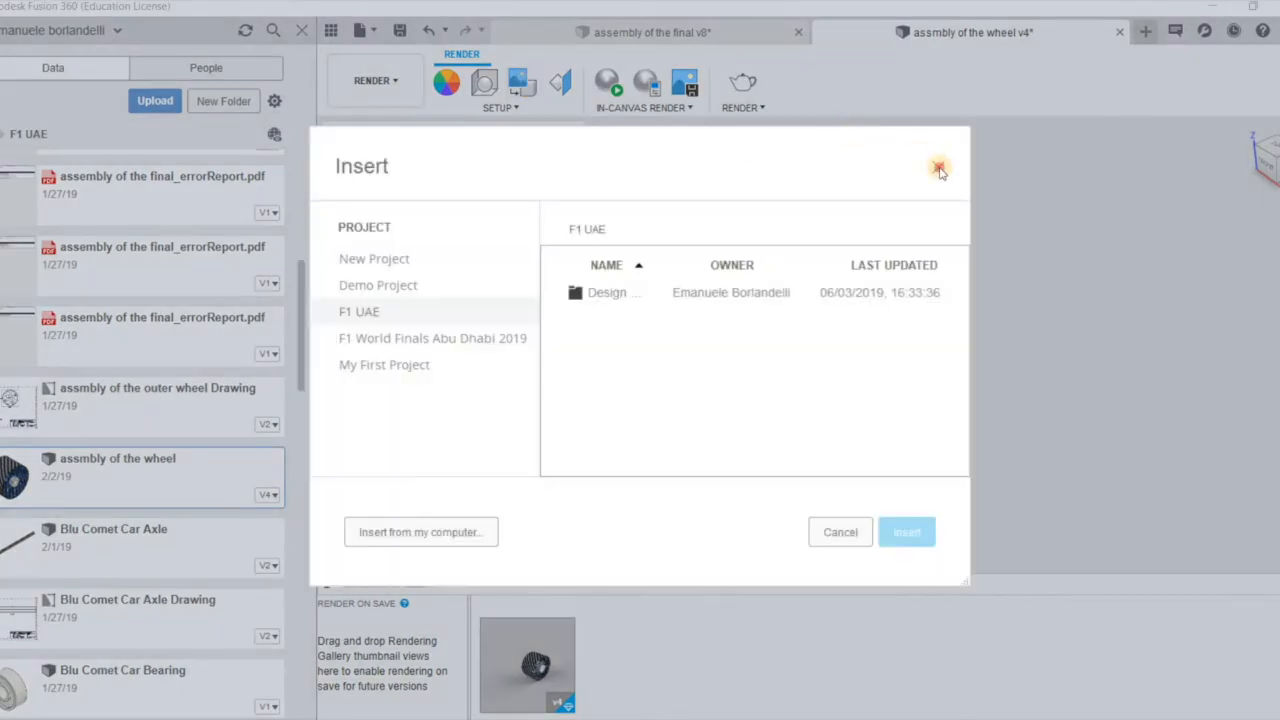
pyautogui.click(938, 168)
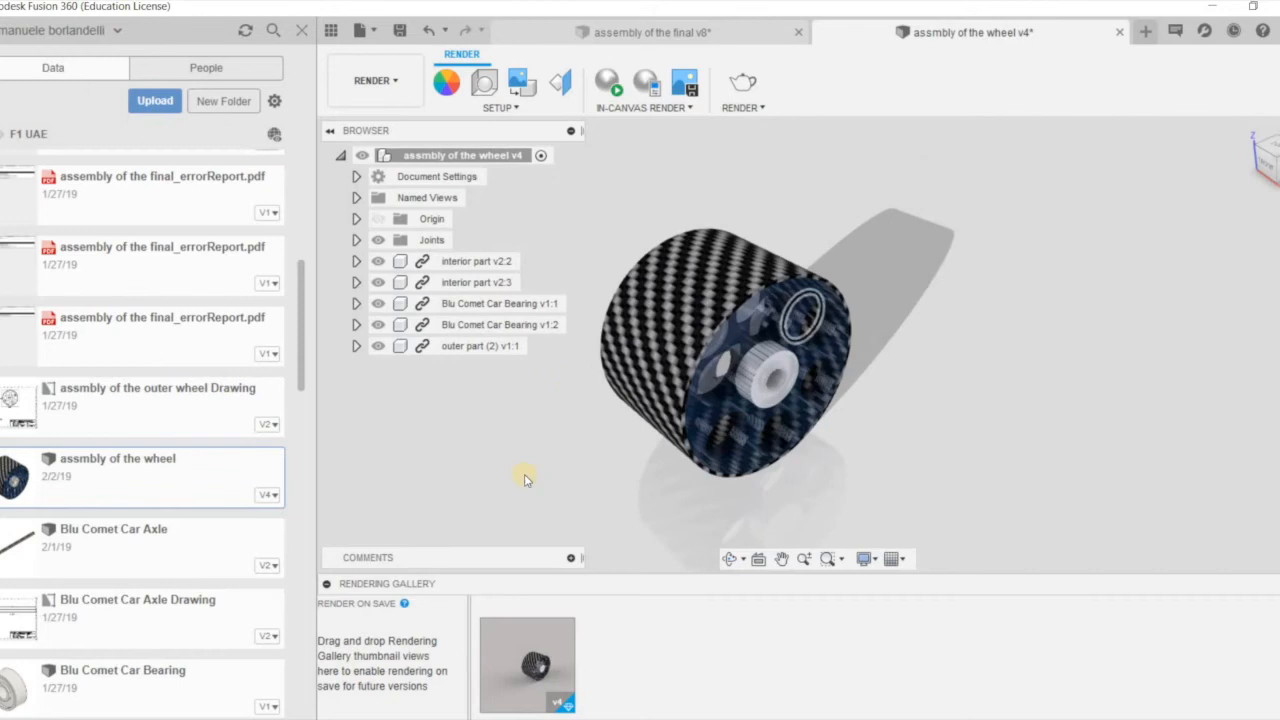
pyautogui.click(560, 82)
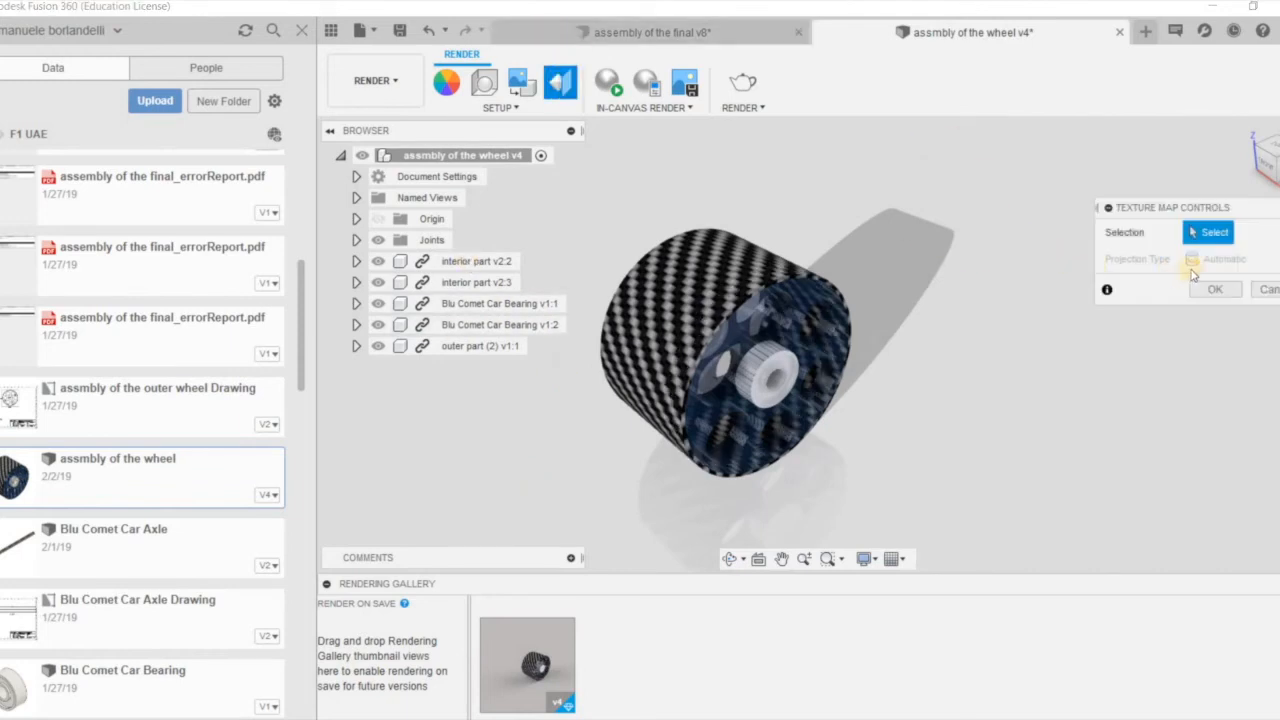
pyautogui.click(1267, 289)
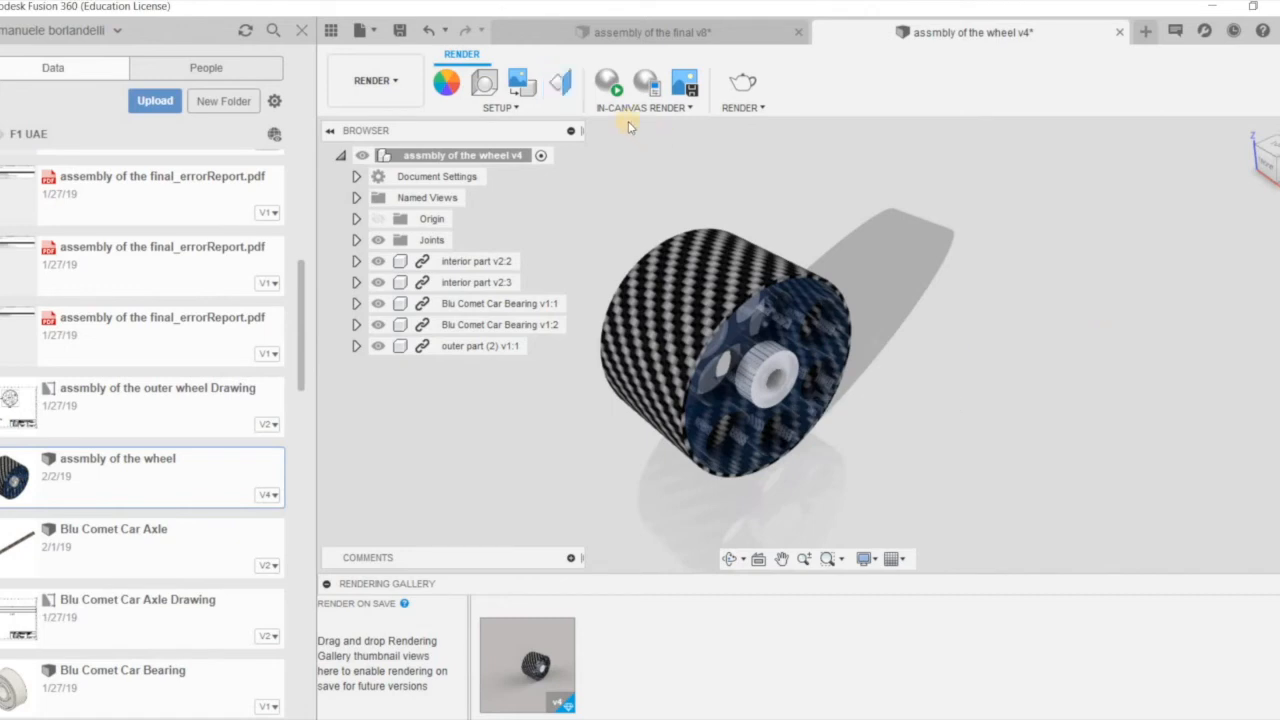
# Step: Look at the In-canvas Render Settings and cancel them without changes
pyautogui.click(635, 109)
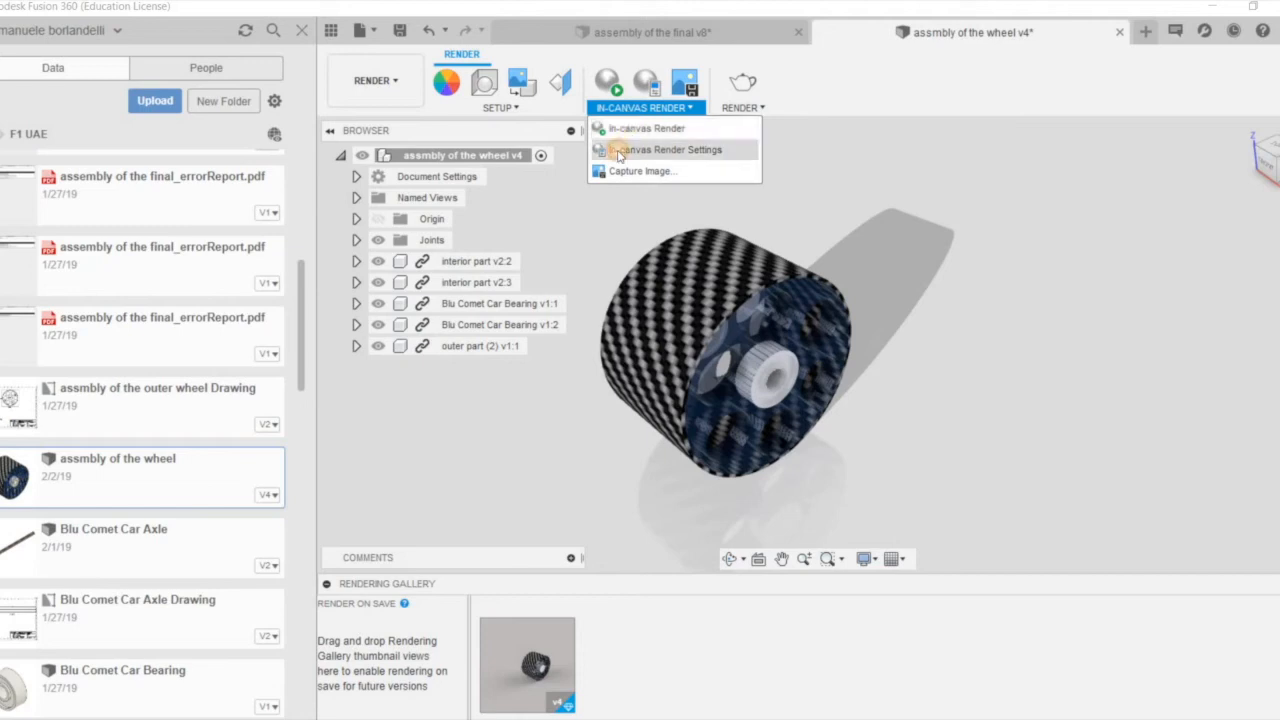
pyautogui.click(617, 150)
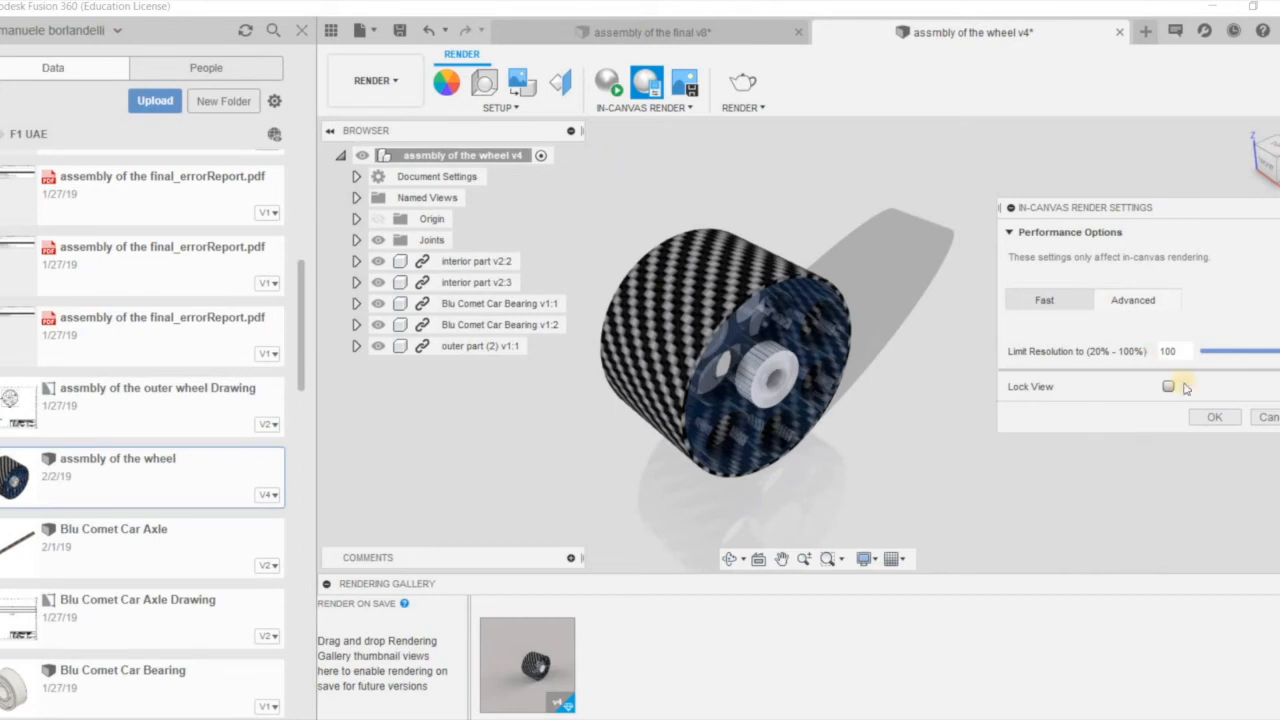
pyautogui.click(1270, 417)
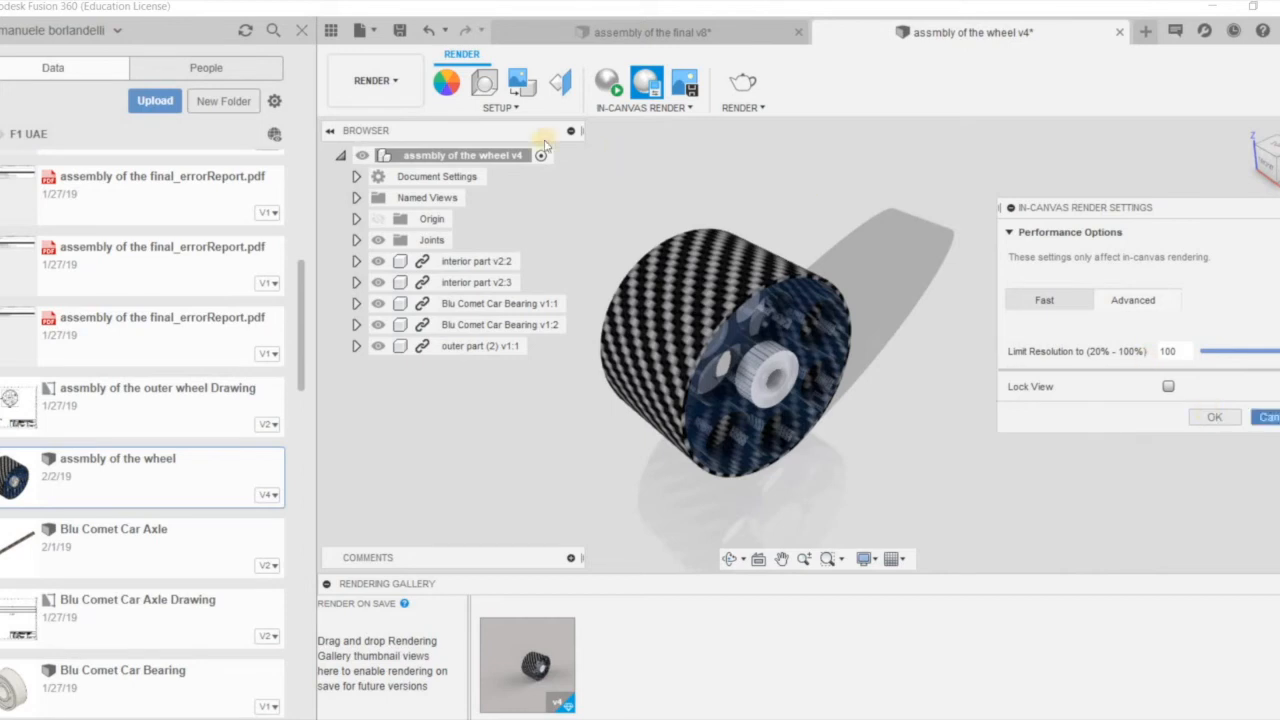
# Step: Bring up the Render command's settings, move the dialog aside and collapse it to uncover the wheel
pyautogui.click(700, 107)
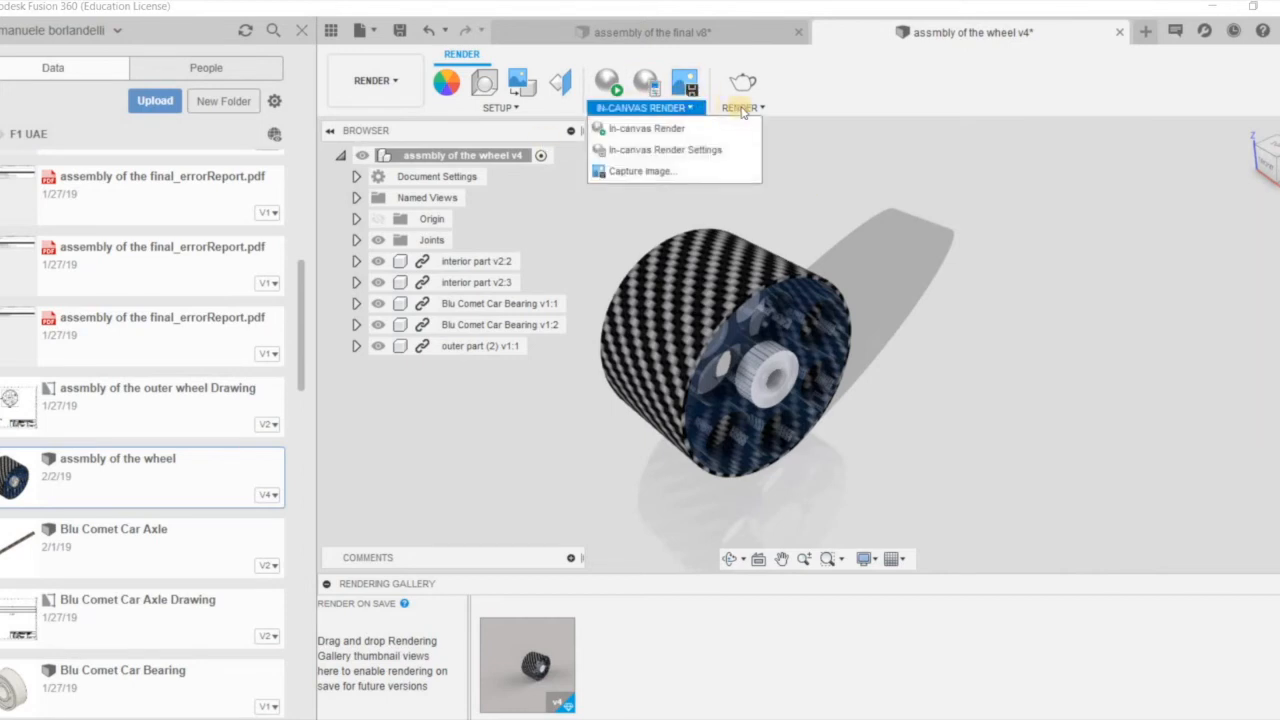
pyautogui.click(740, 107)
pyautogui.click(738, 130)
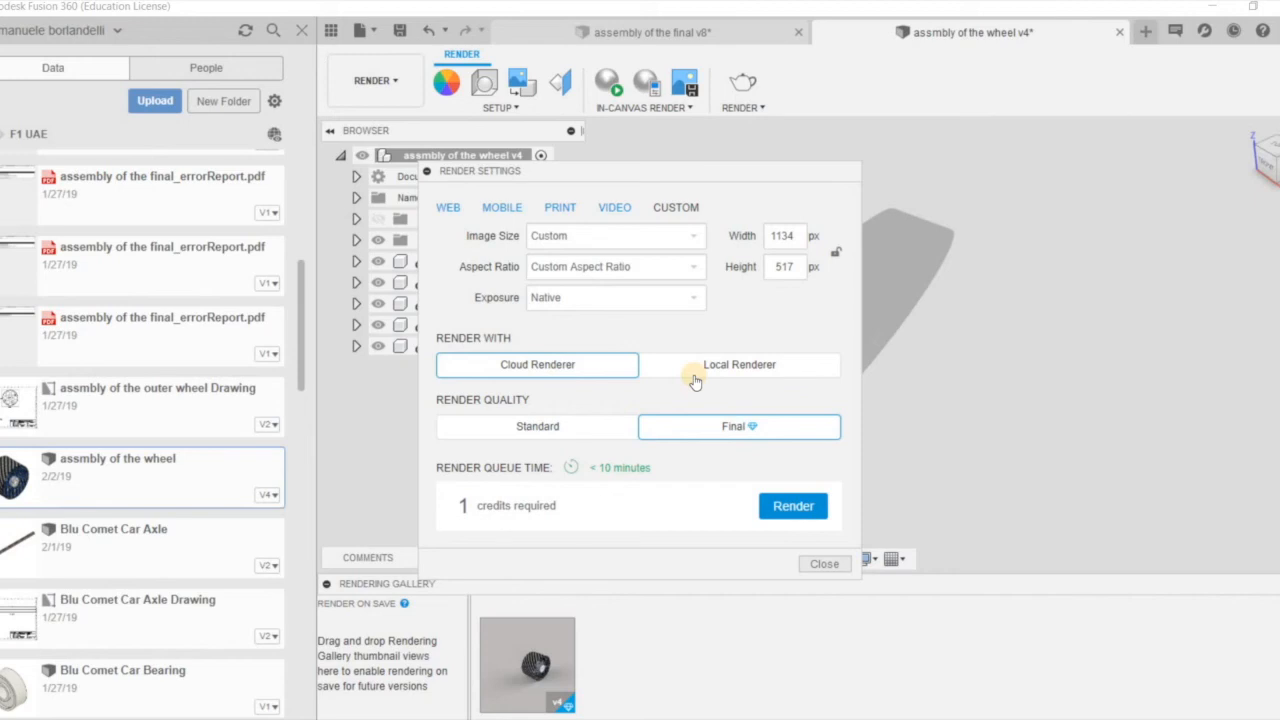
pyautogui.moveTo(724, 176); pyautogui.dragTo(946, 161)
pyautogui.click(651, 152)
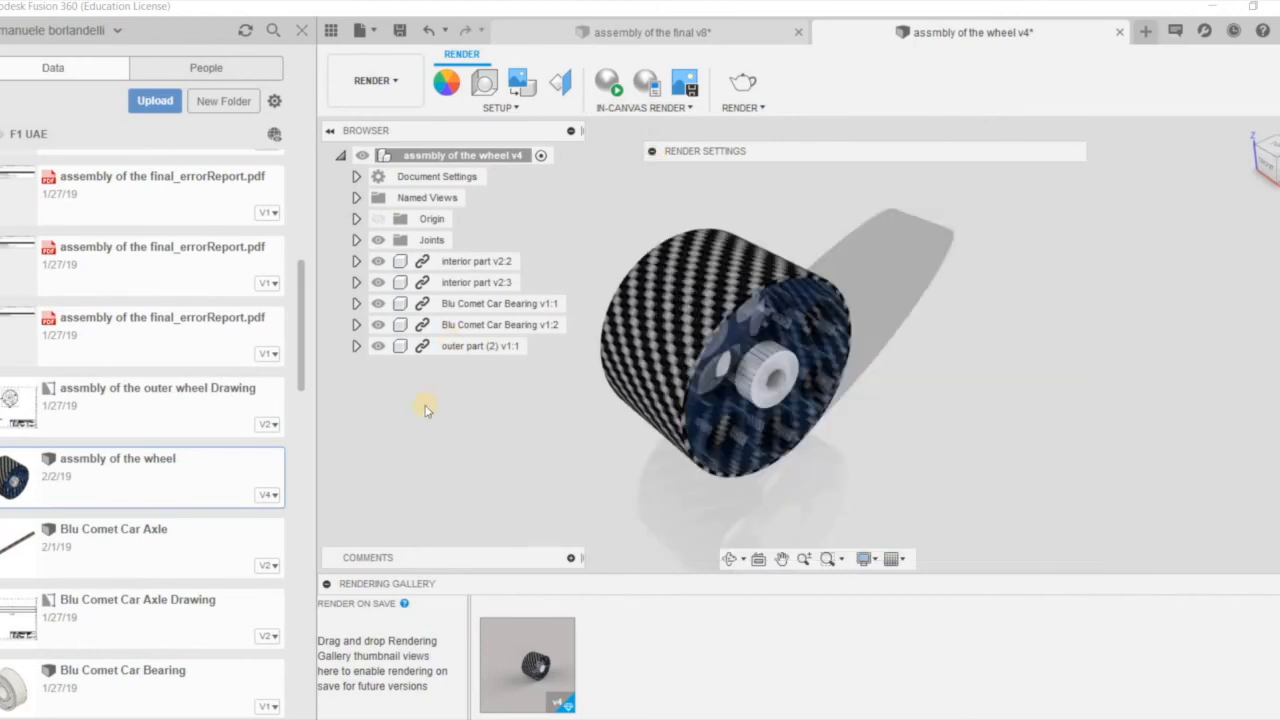
# Step: Collapse and reopen the Rendering Gallery, and expand the collapsed render settings
pyautogui.click(326, 586)
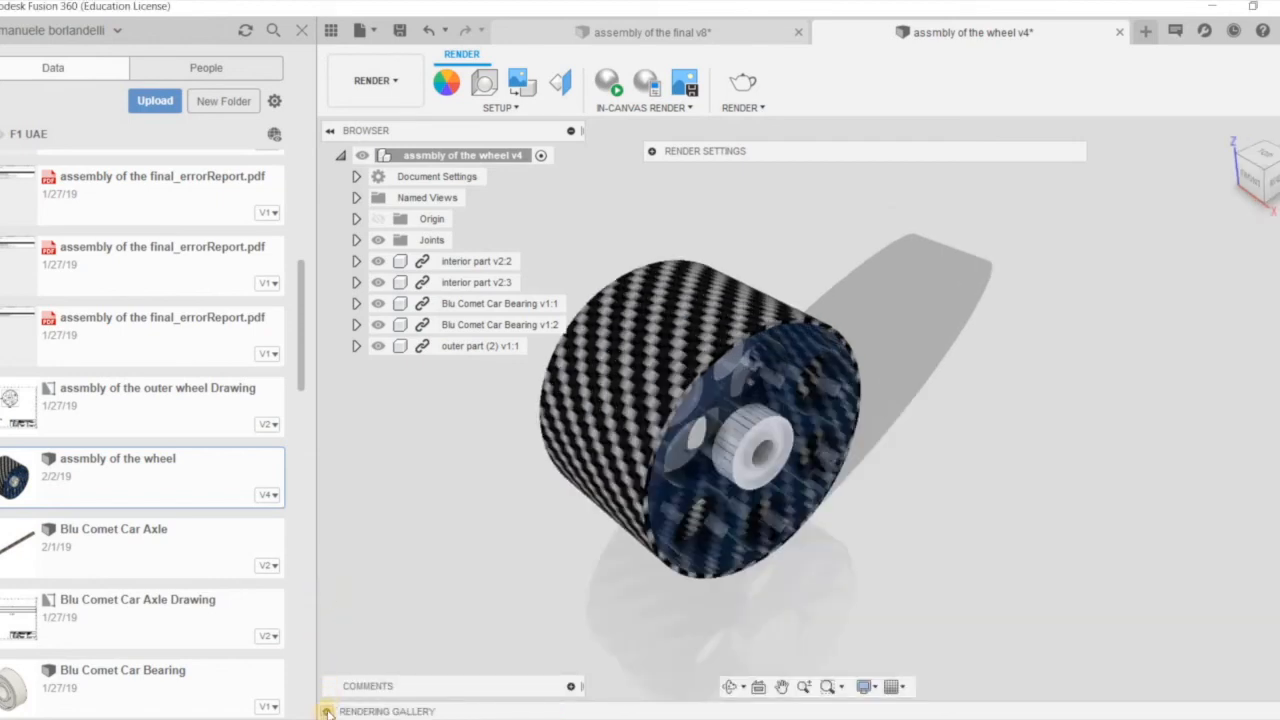
pyautogui.click(326, 711)
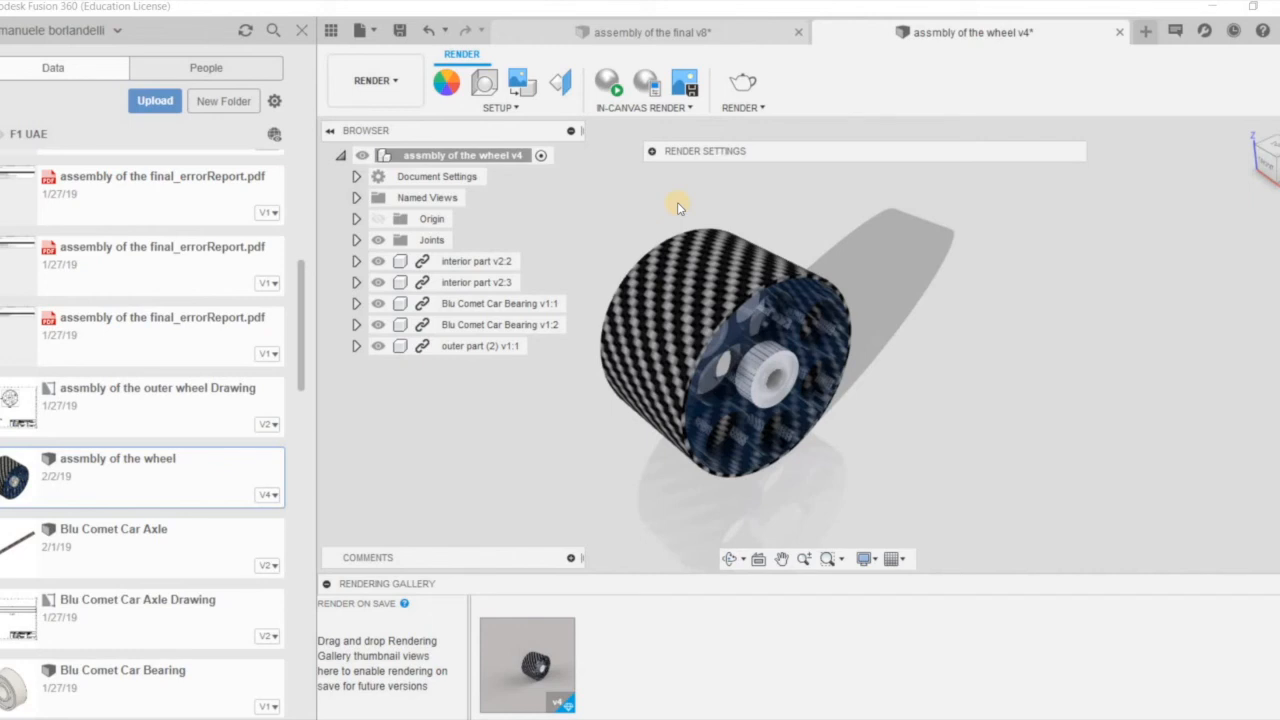
pyautogui.click(736, 106)
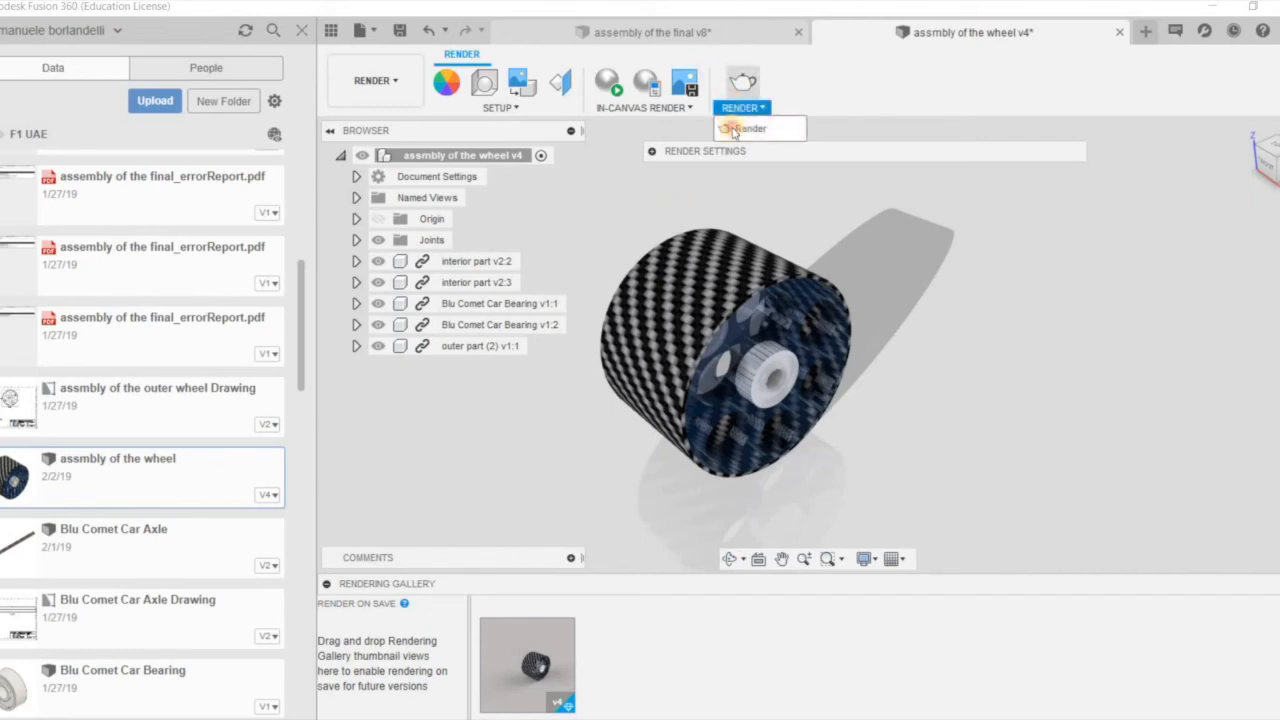
pyautogui.click(651, 153)
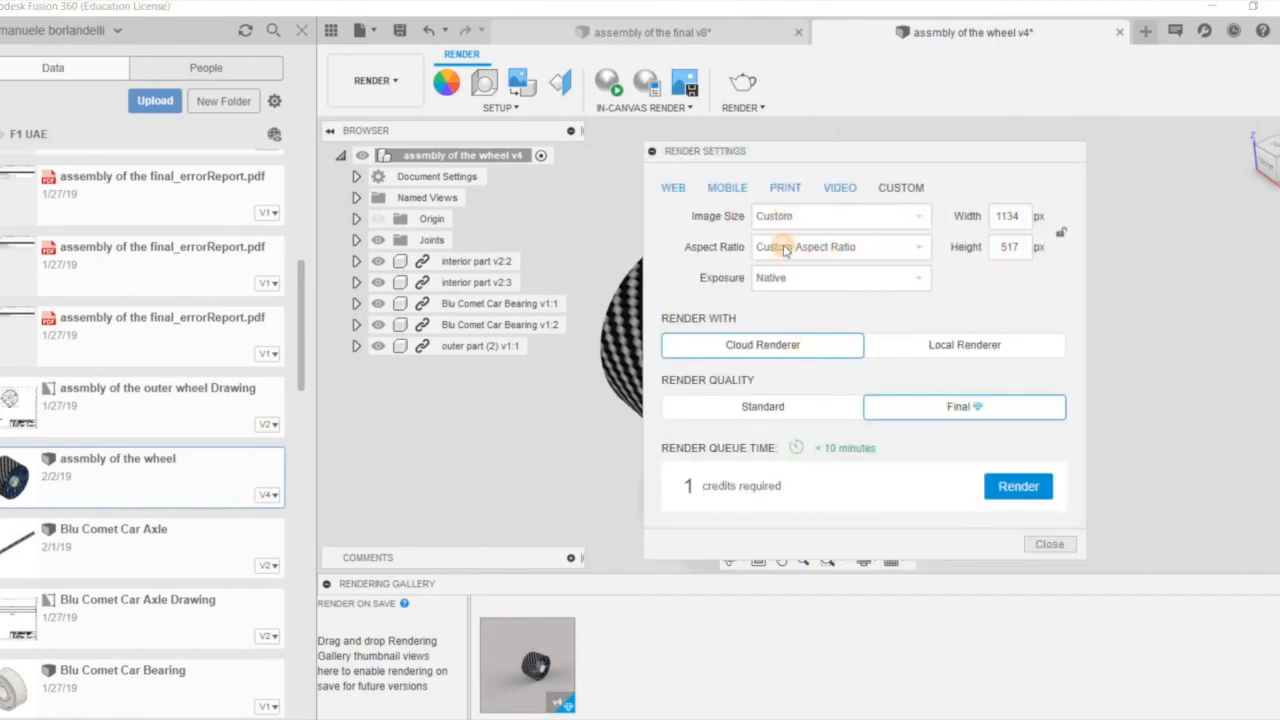
# Step: Review the aspect ratio and exposure options for the render, leaving Custom Aspect Ratio and Native selected
pyautogui.click(785, 248)
pyautogui.click(783, 249)
pyautogui.click(775, 251)
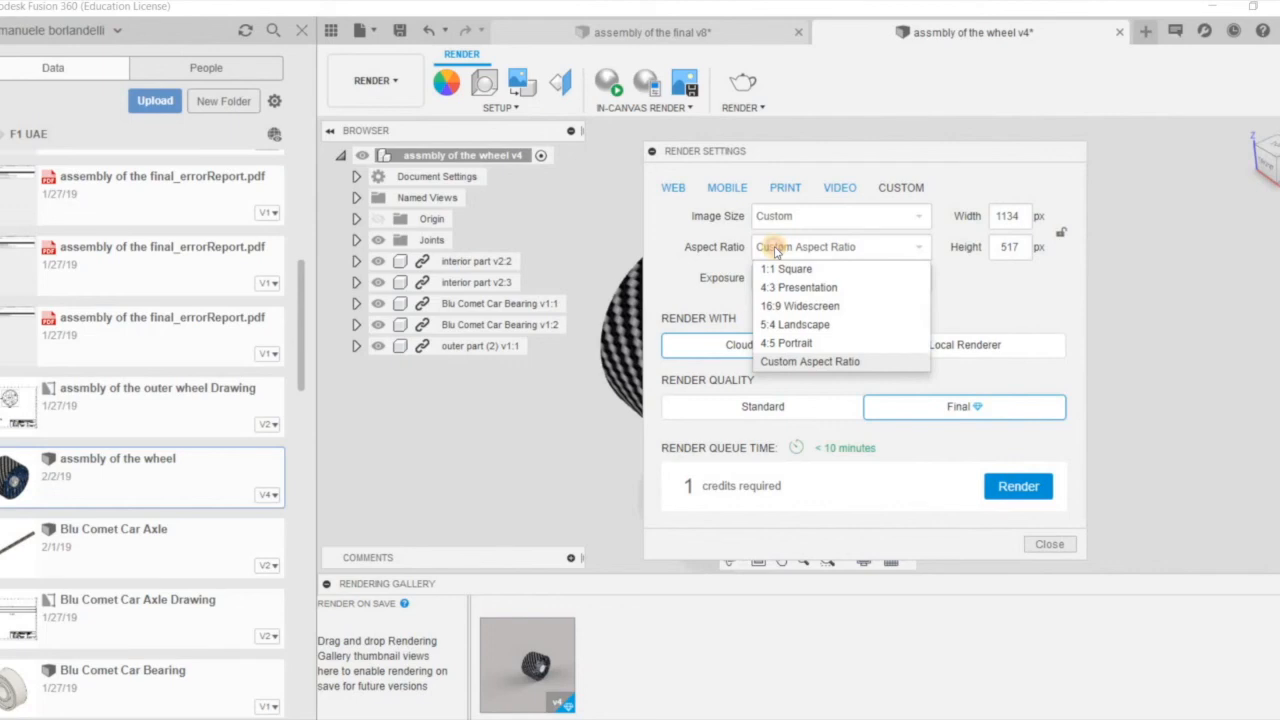
pyautogui.click(775, 251)
pyautogui.click(770, 281)
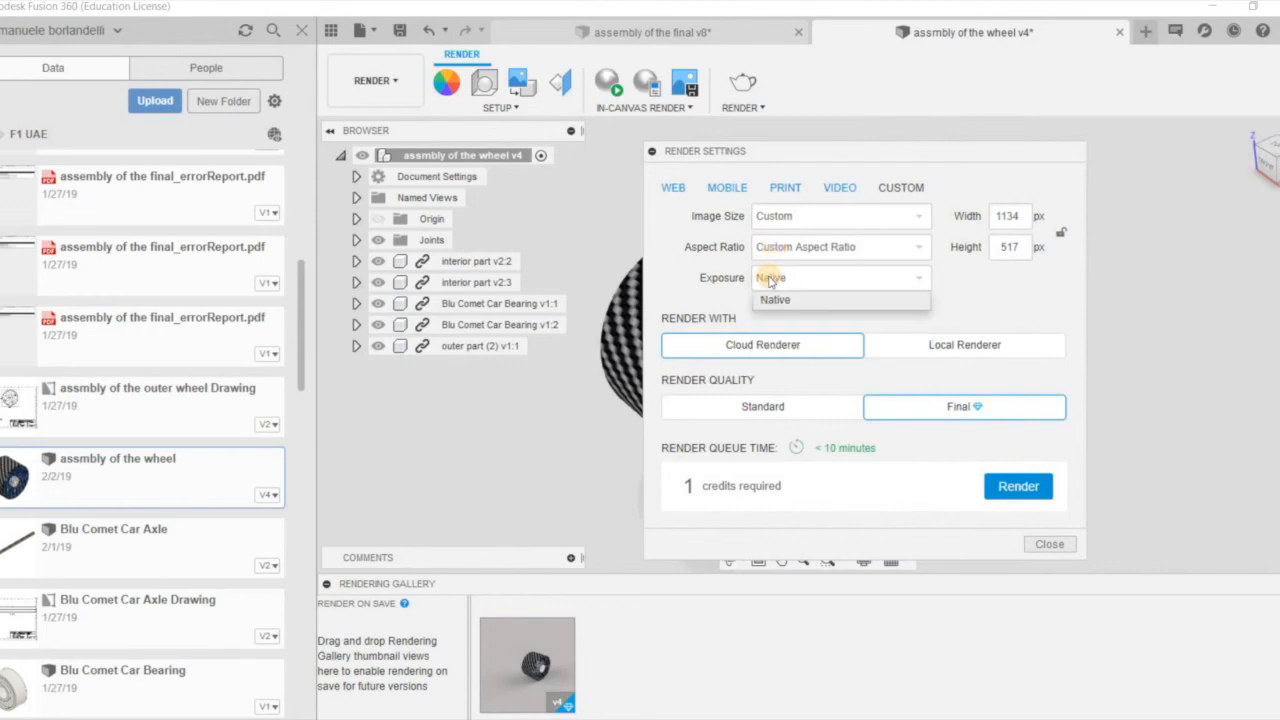
pyautogui.click(770, 281)
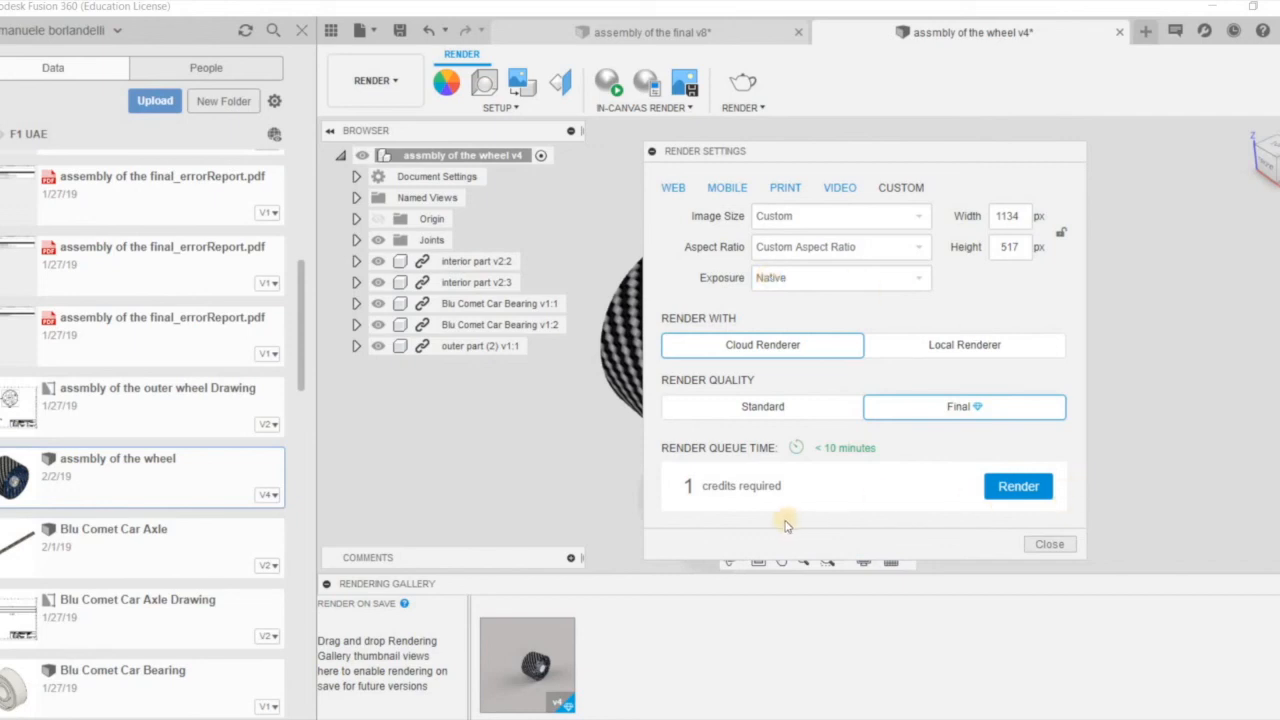
# Step: Start the Final-quality cloud render of the wheel at 1134 x 517 px and inspect its entry in the Rendering Gallery
pyautogui.click(1018, 486)
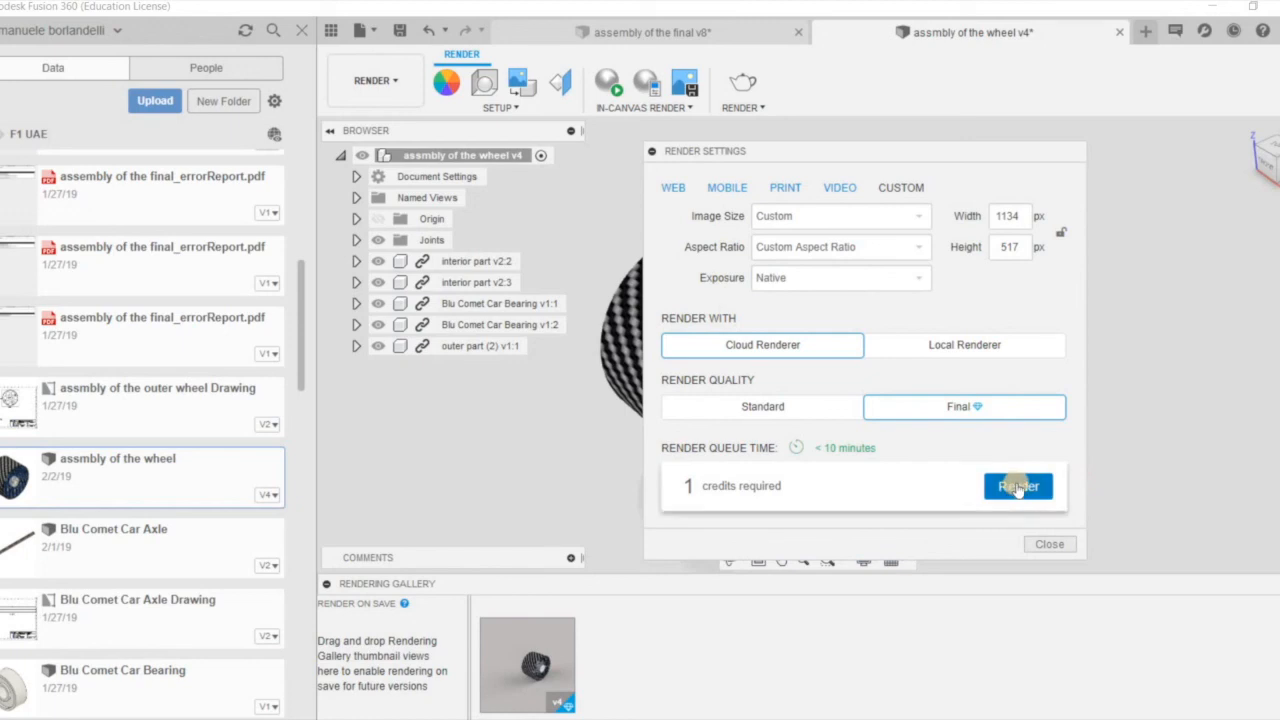
pyautogui.click(1018, 486)
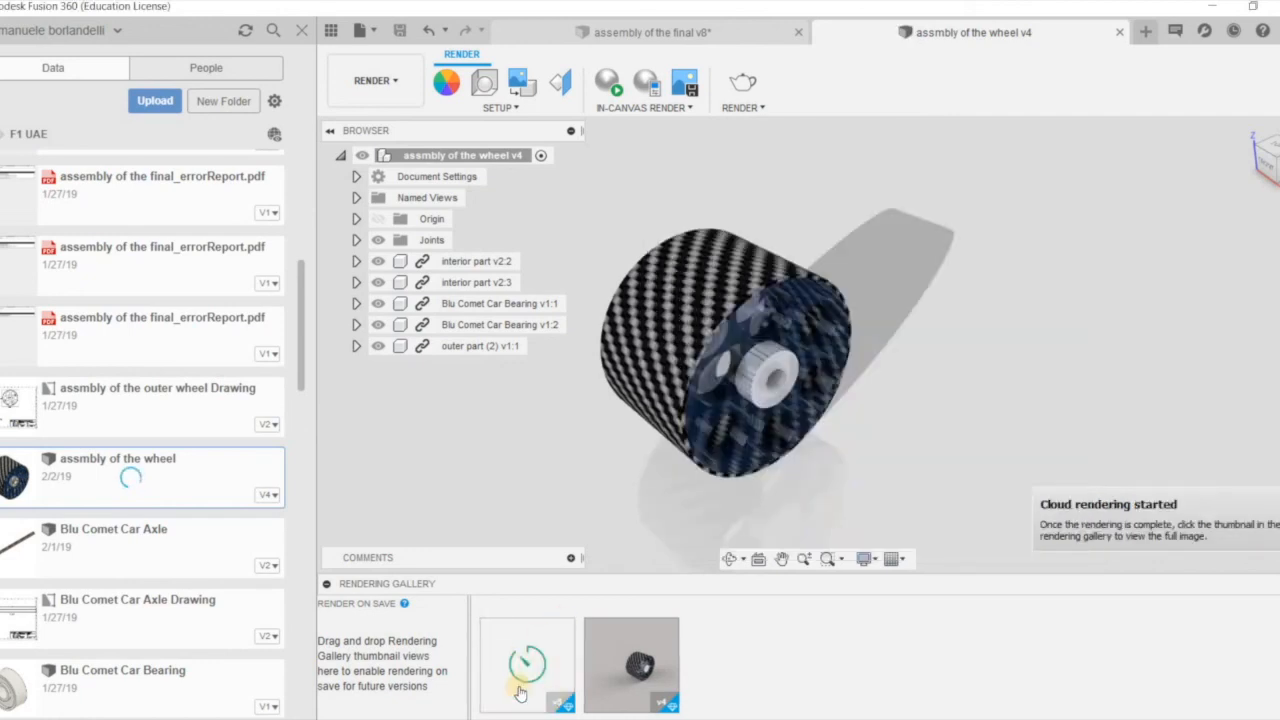
pyautogui.moveTo(548, 678)
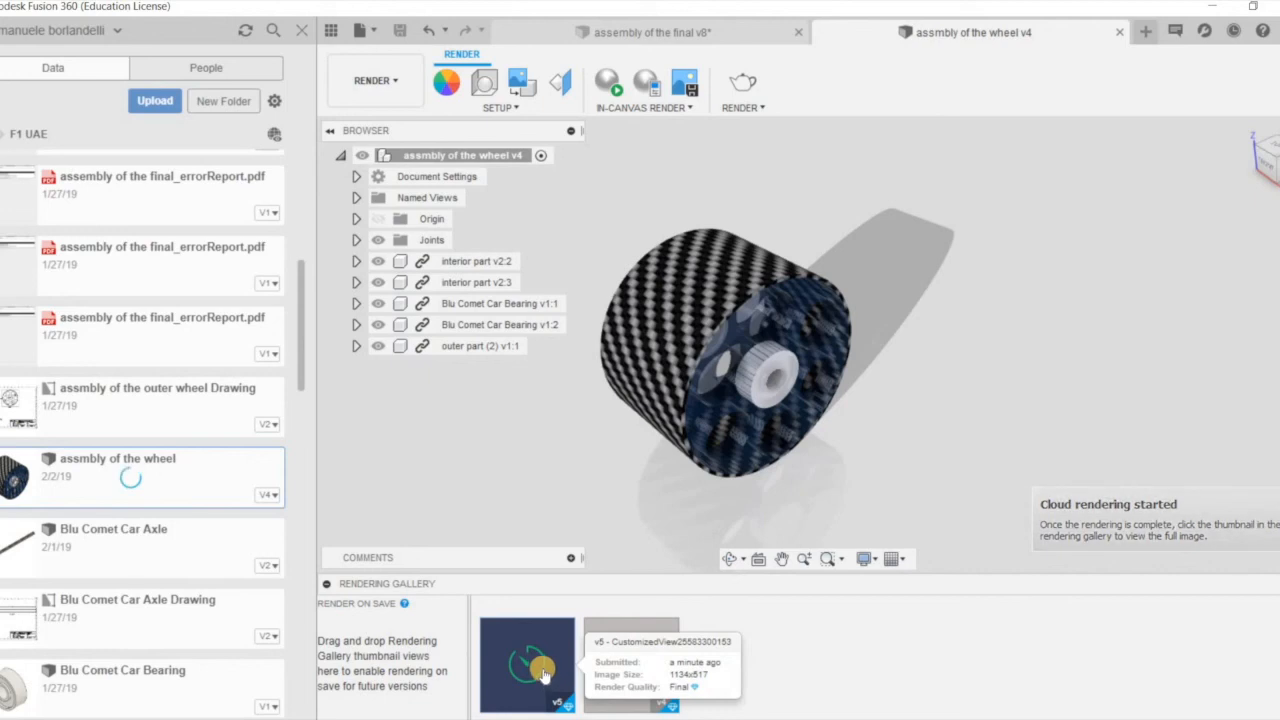
pyautogui.click(741, 108)
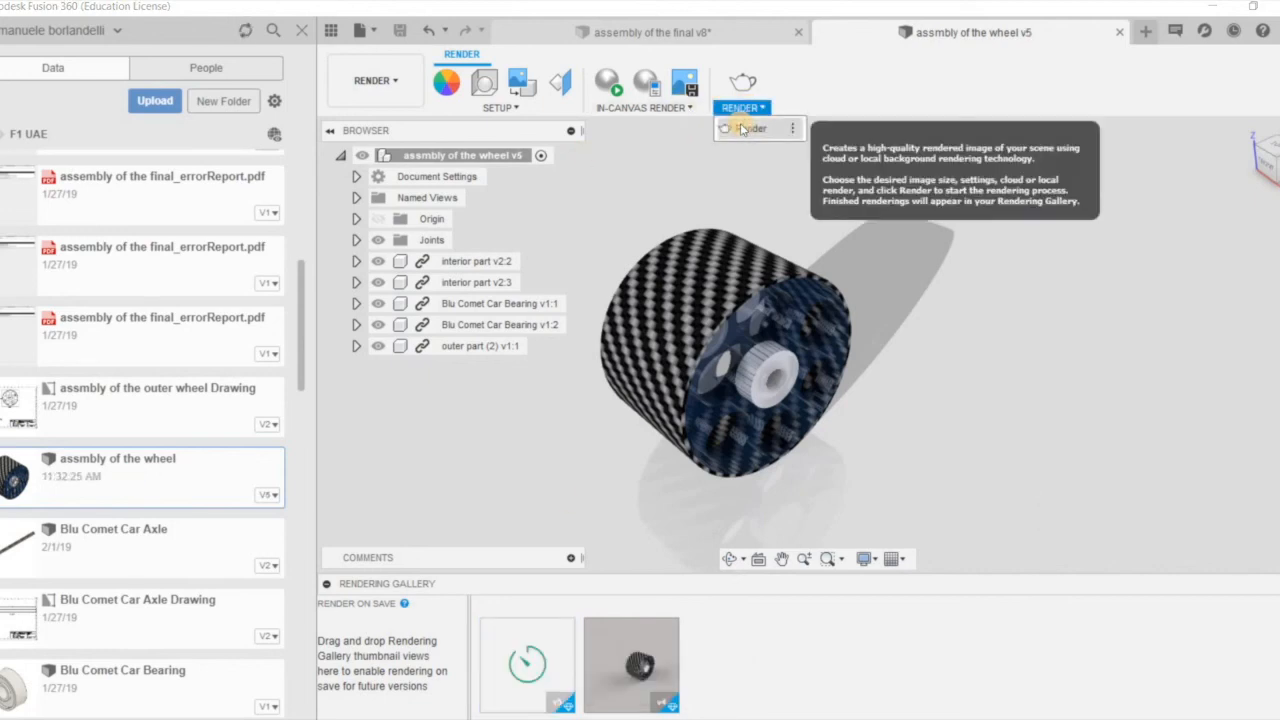
pyautogui.click(737, 126)
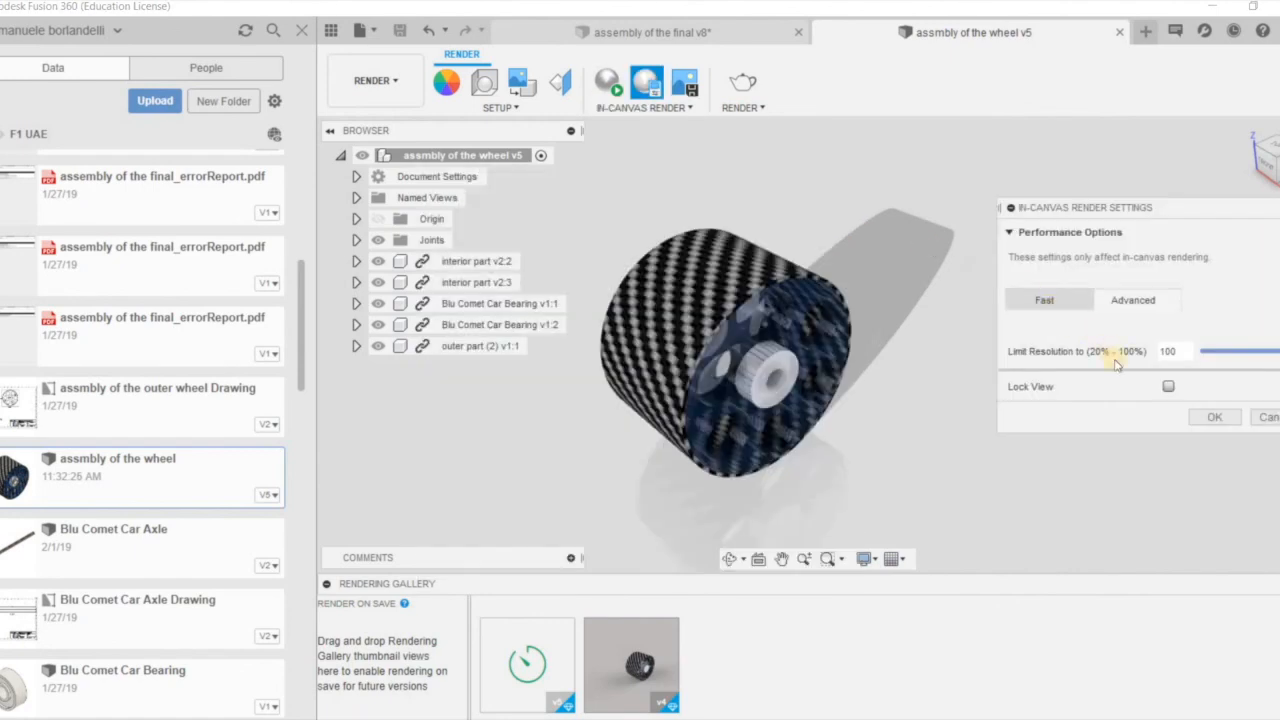
pyautogui.click(1168, 387)
pyautogui.click(1265, 419)
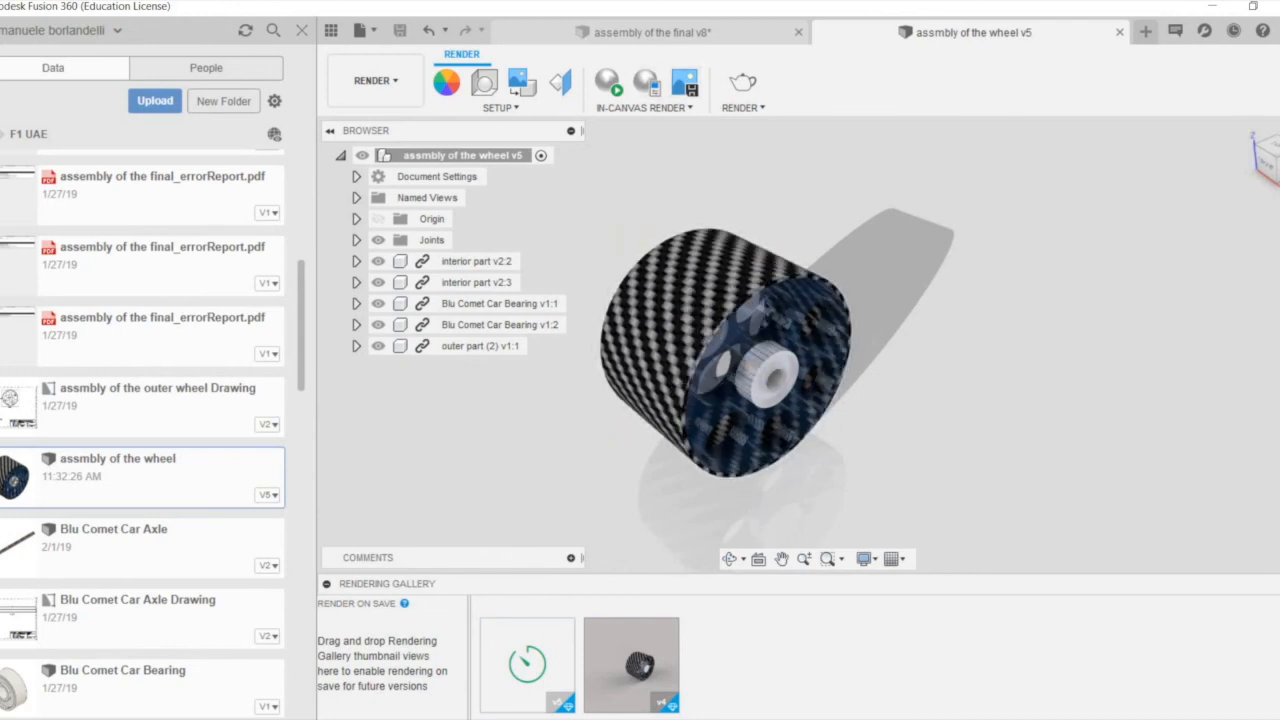
# Step: Inspect the wheel from several sides, ending face-on in the right view, and view the finished v4 render in the Rendering Gallery
pyautogui.click(1268, 168)
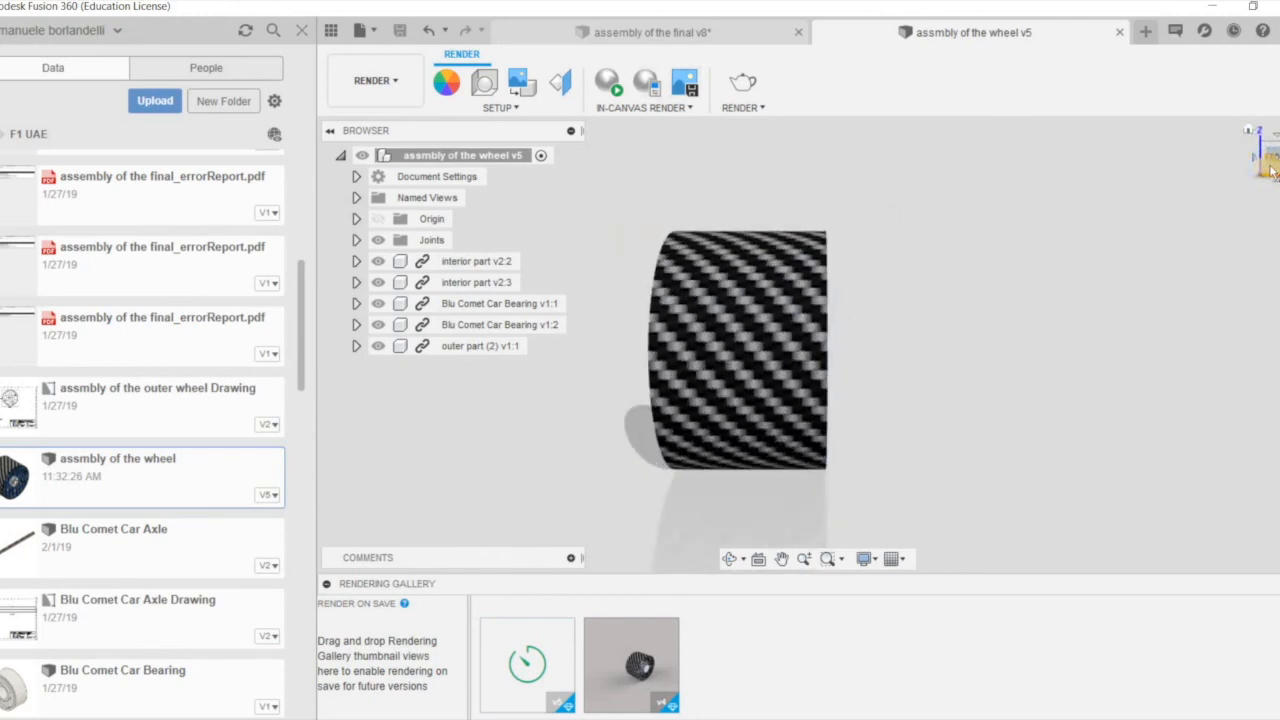
pyautogui.click(1270, 168)
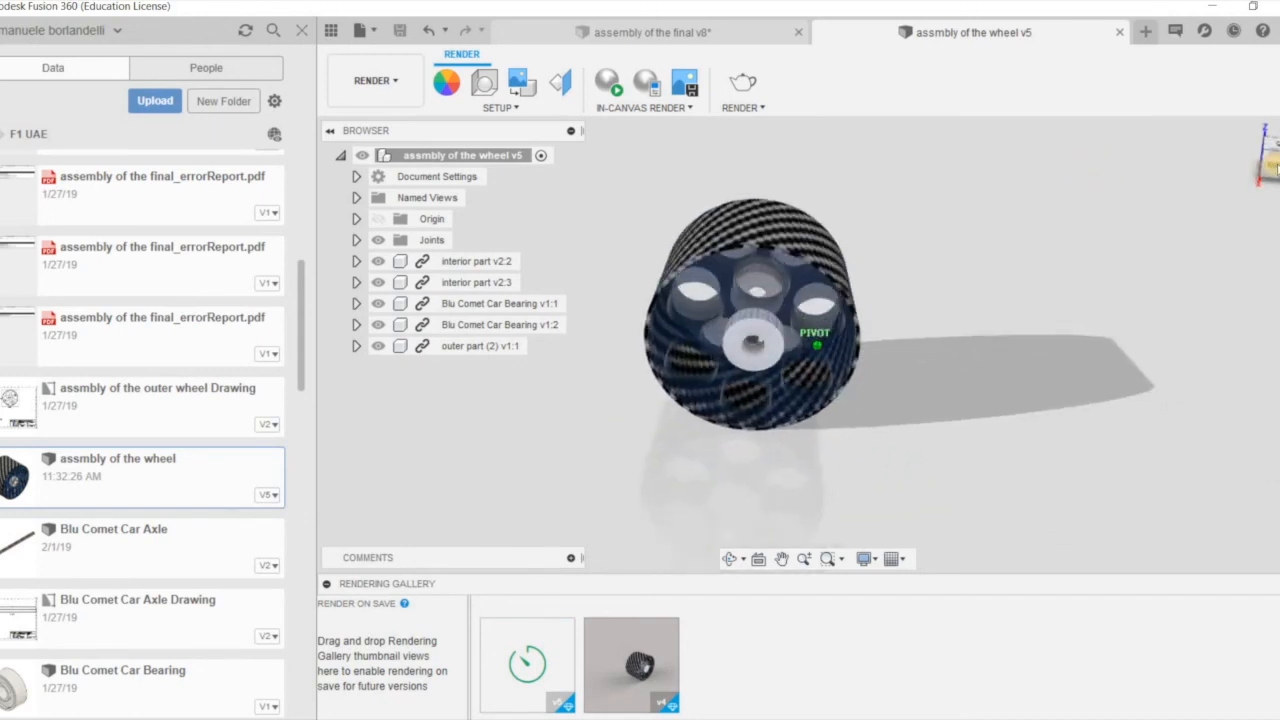
pyautogui.moveTo(1275, 168); pyautogui.dragTo(1273, 162)
pyautogui.click(1273, 165)
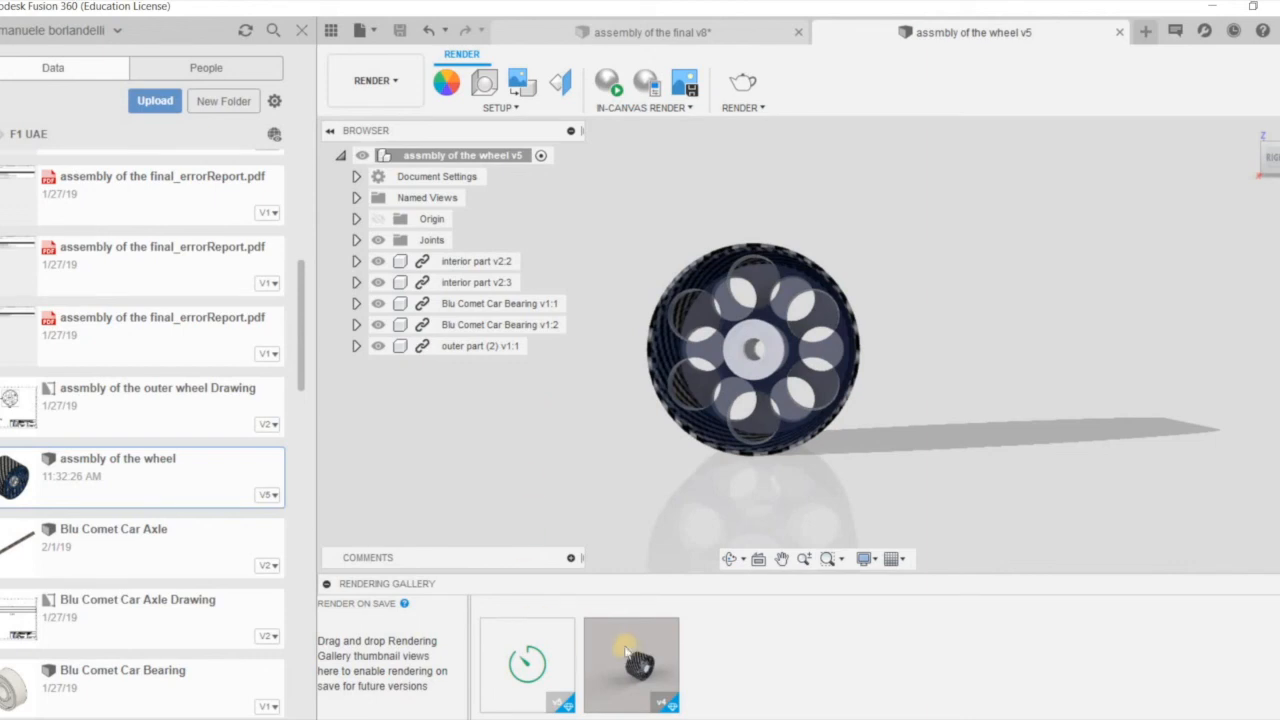
pyautogui.click(628, 655)
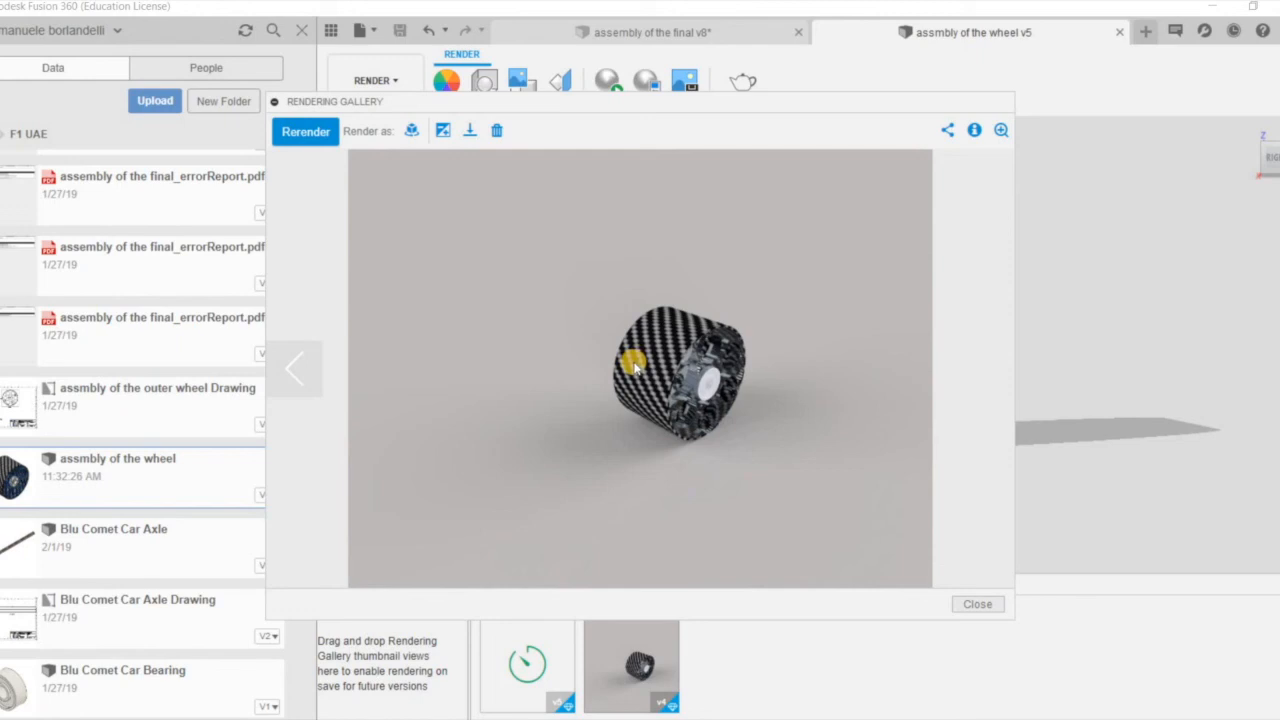
pyautogui.click(975, 604)
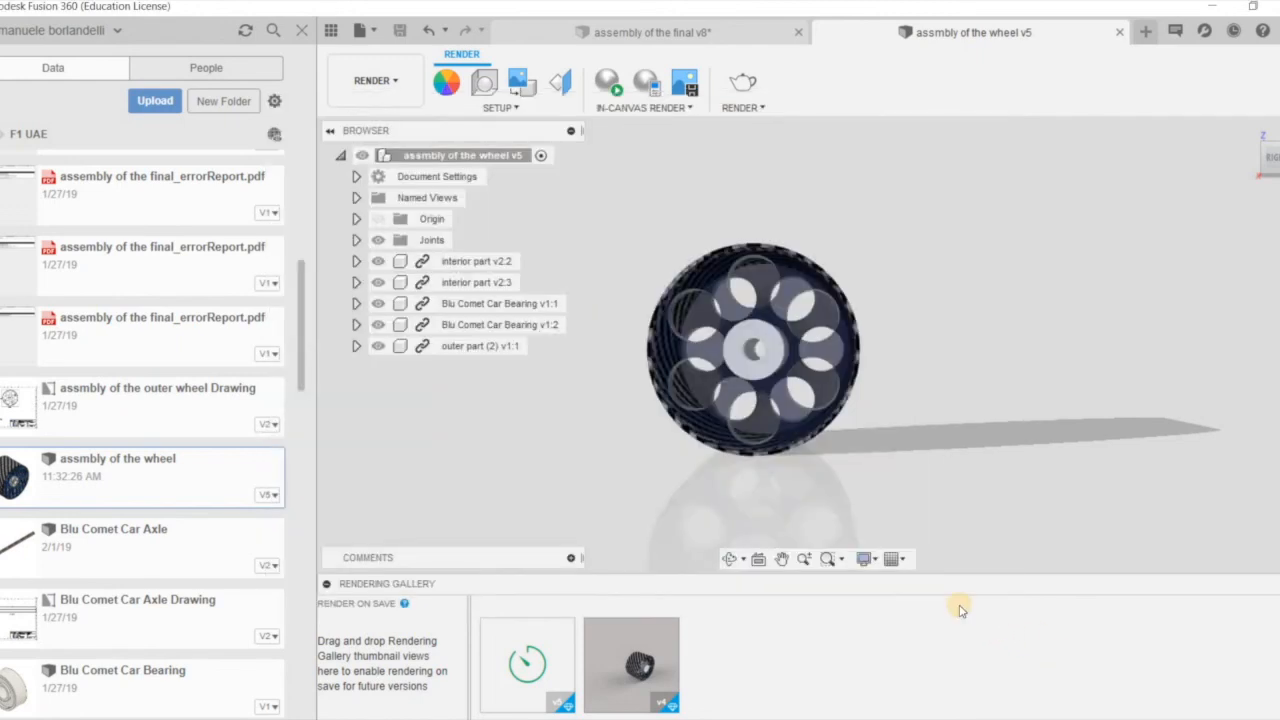